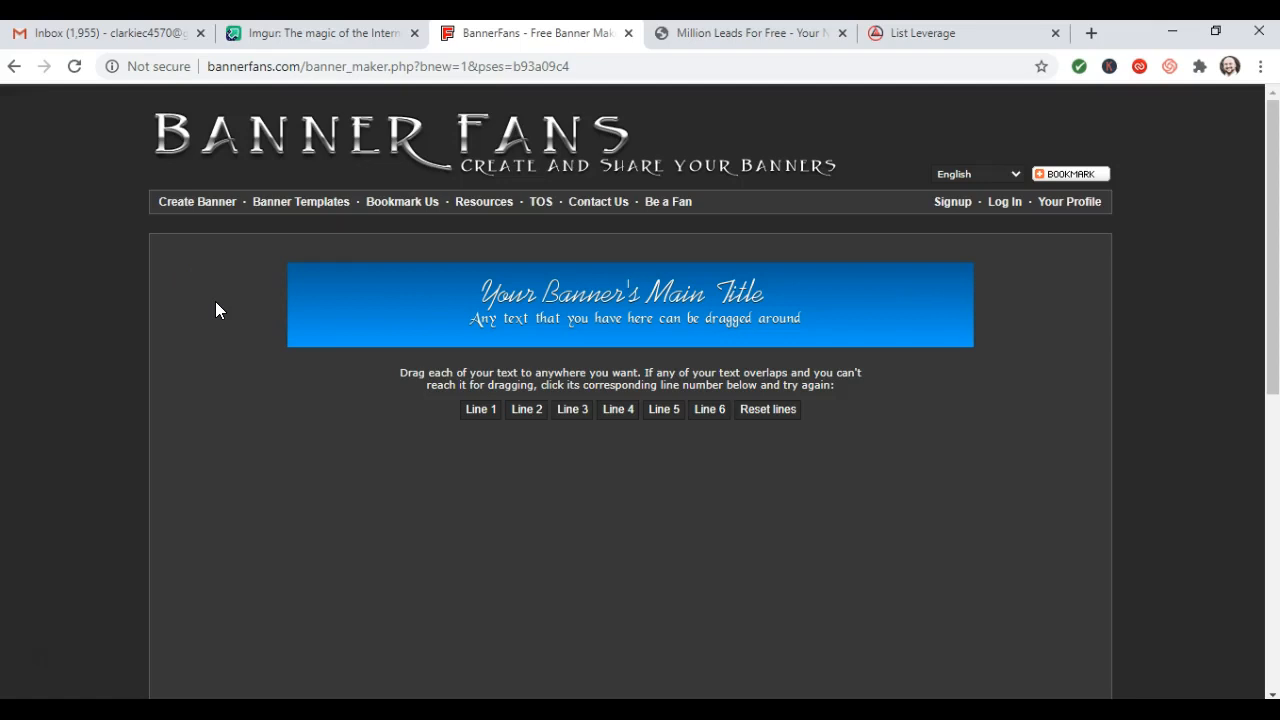
Look over the default banner preview and the layout settings for banner size and background
scroll(216, 302, down, 3)
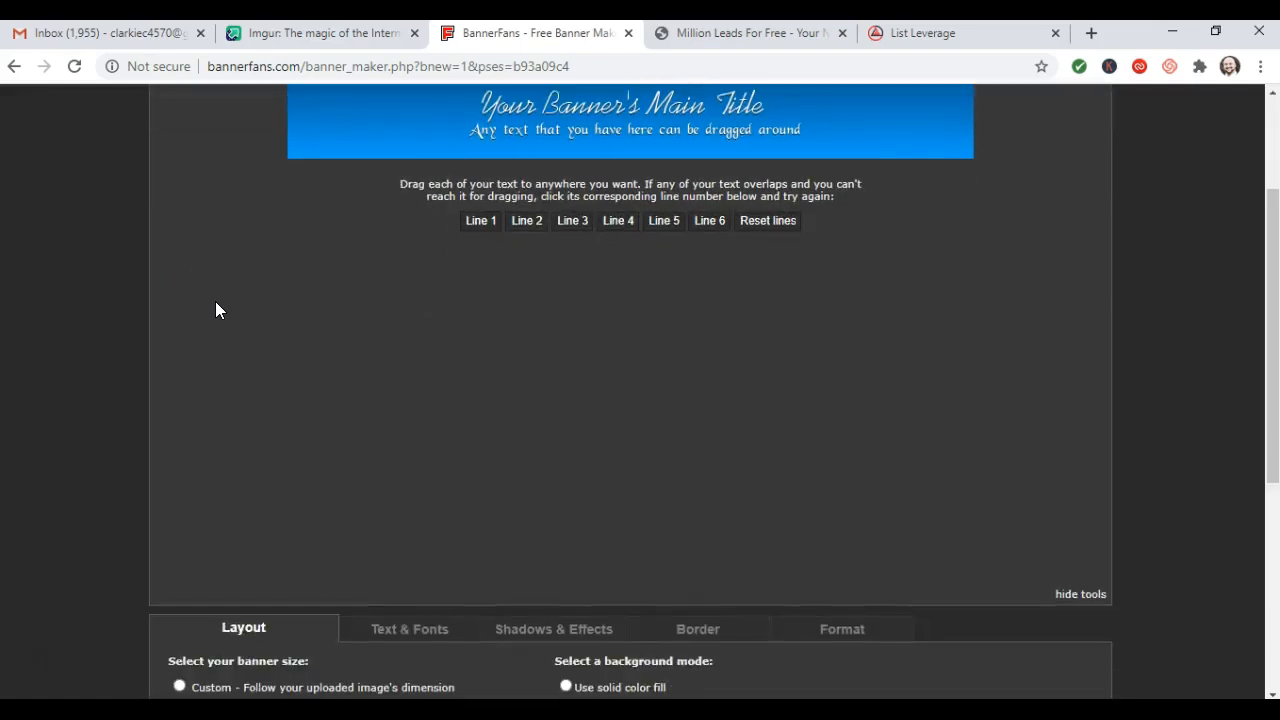
scroll(216, 302, down, 3)
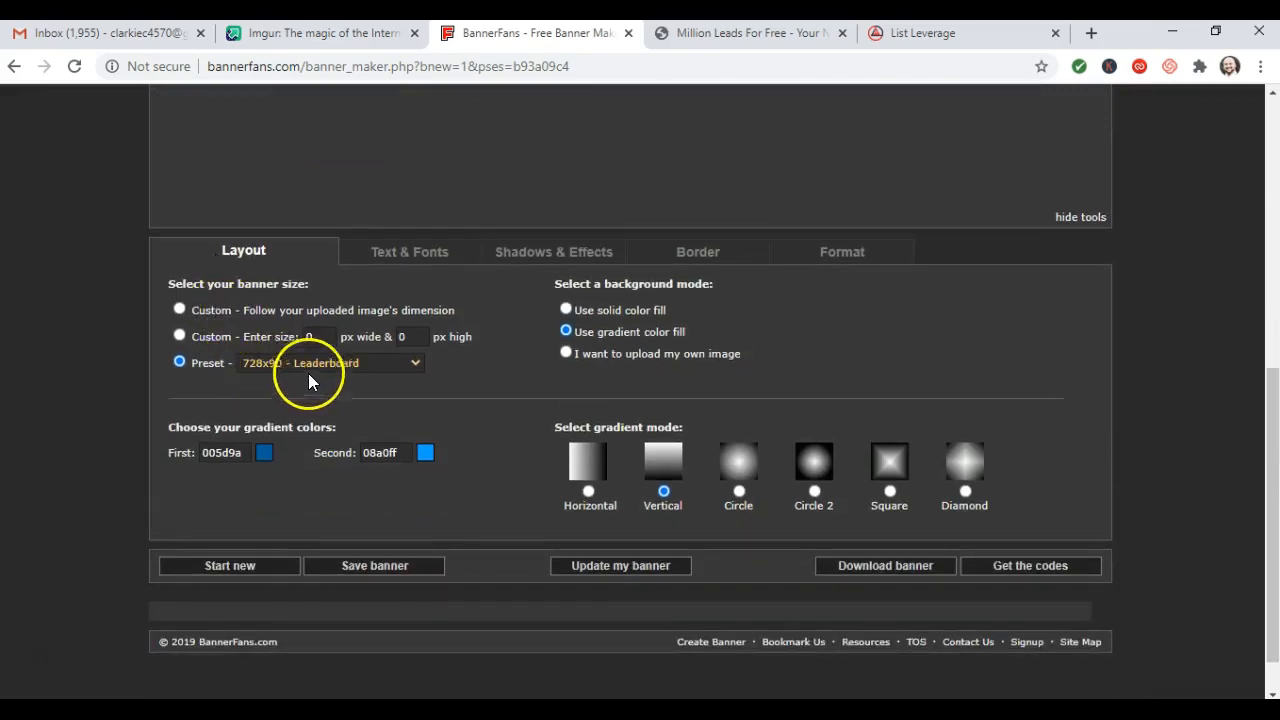
scroll(240, 368, up, 5)
scroll(231, 370, down, 2)
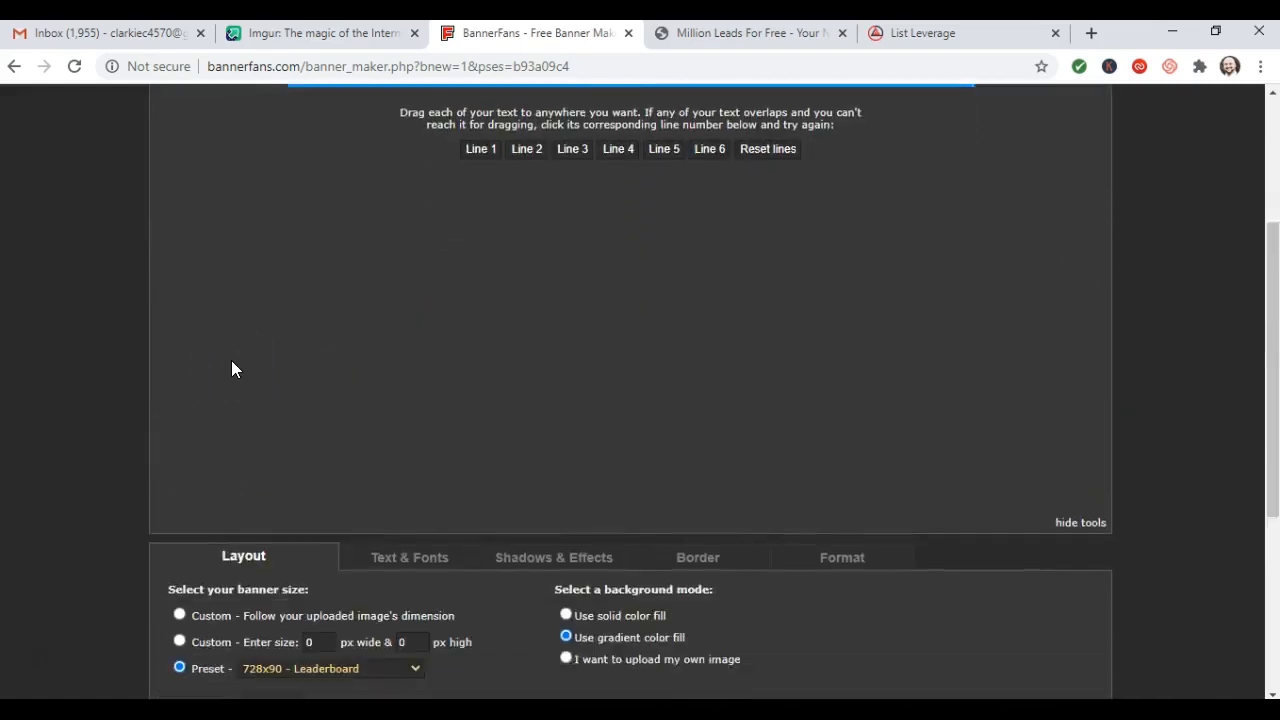
scroll(231, 370, down, 2)
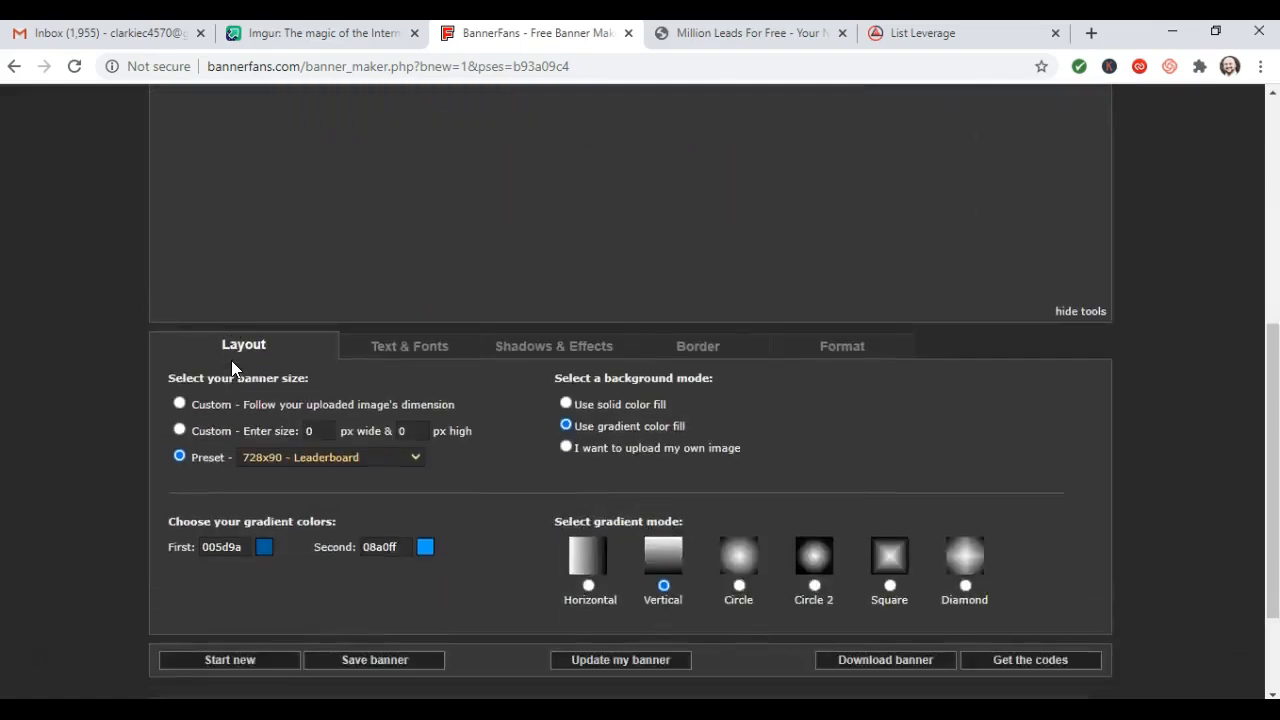
scroll(231, 370, up, 5)
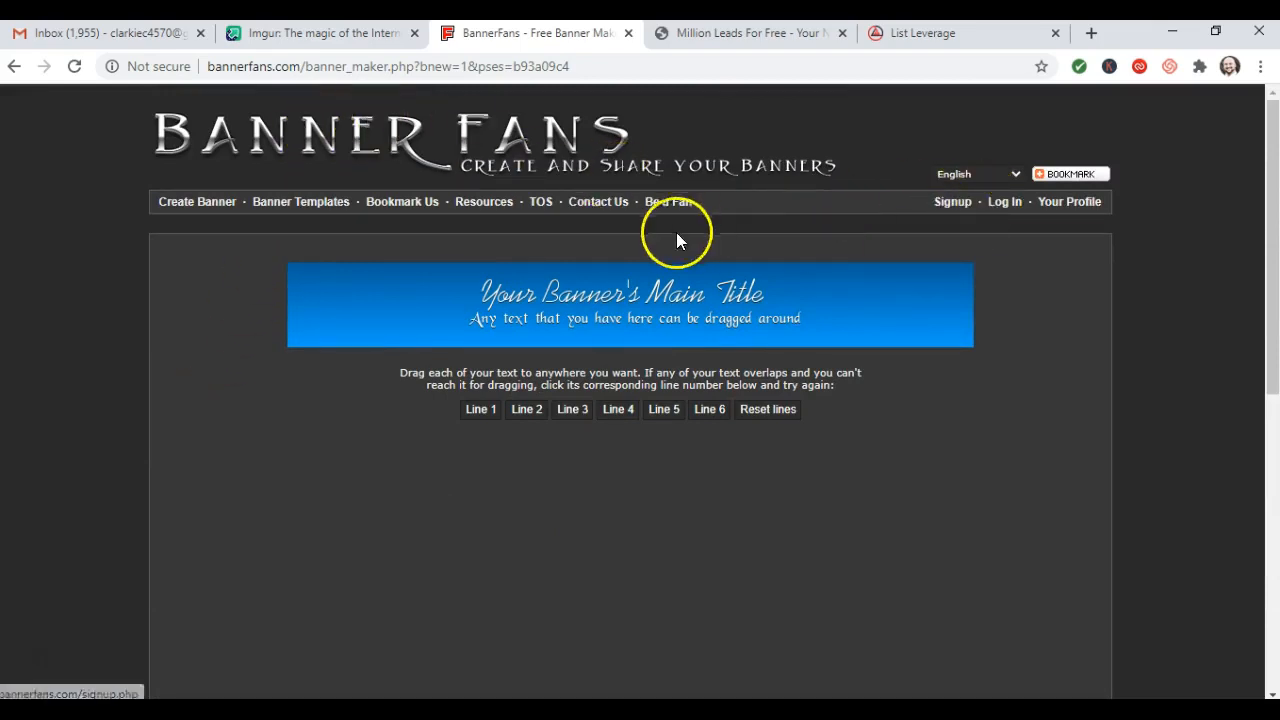
scroll(786, 220, down, 2)
scroll(786, 214, up, 2)
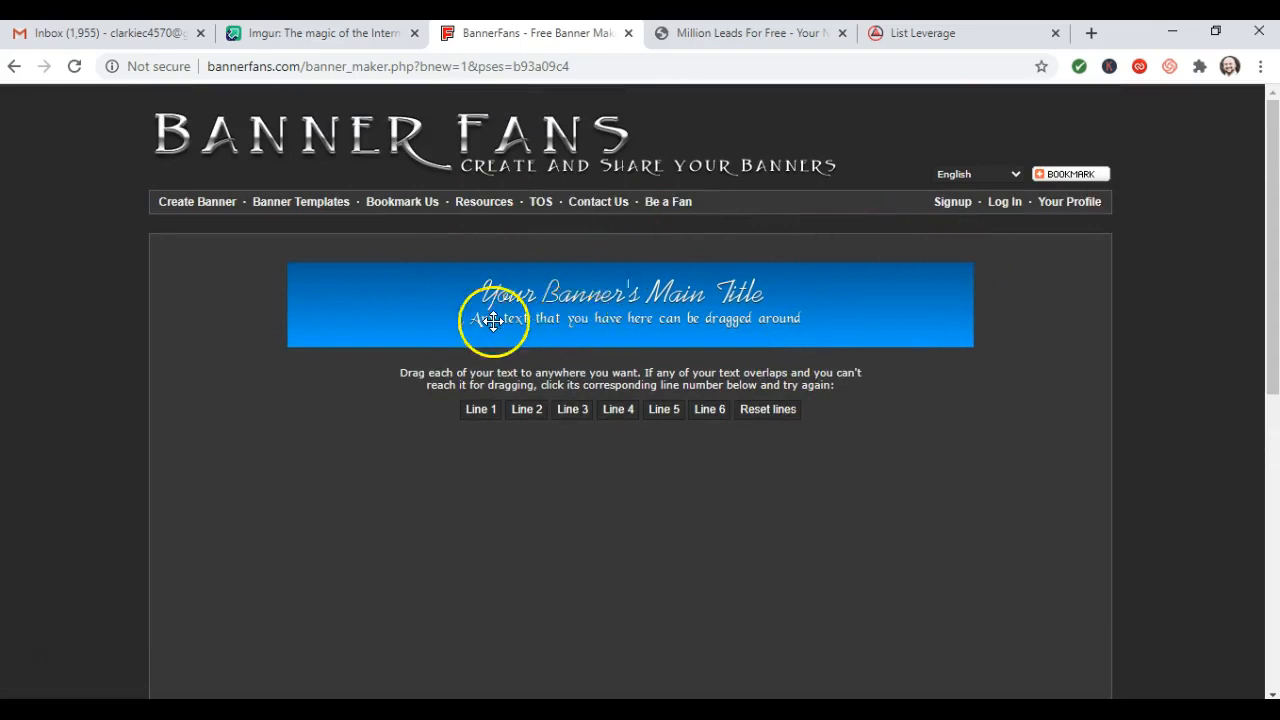
scroll(557, 307, down, 1)
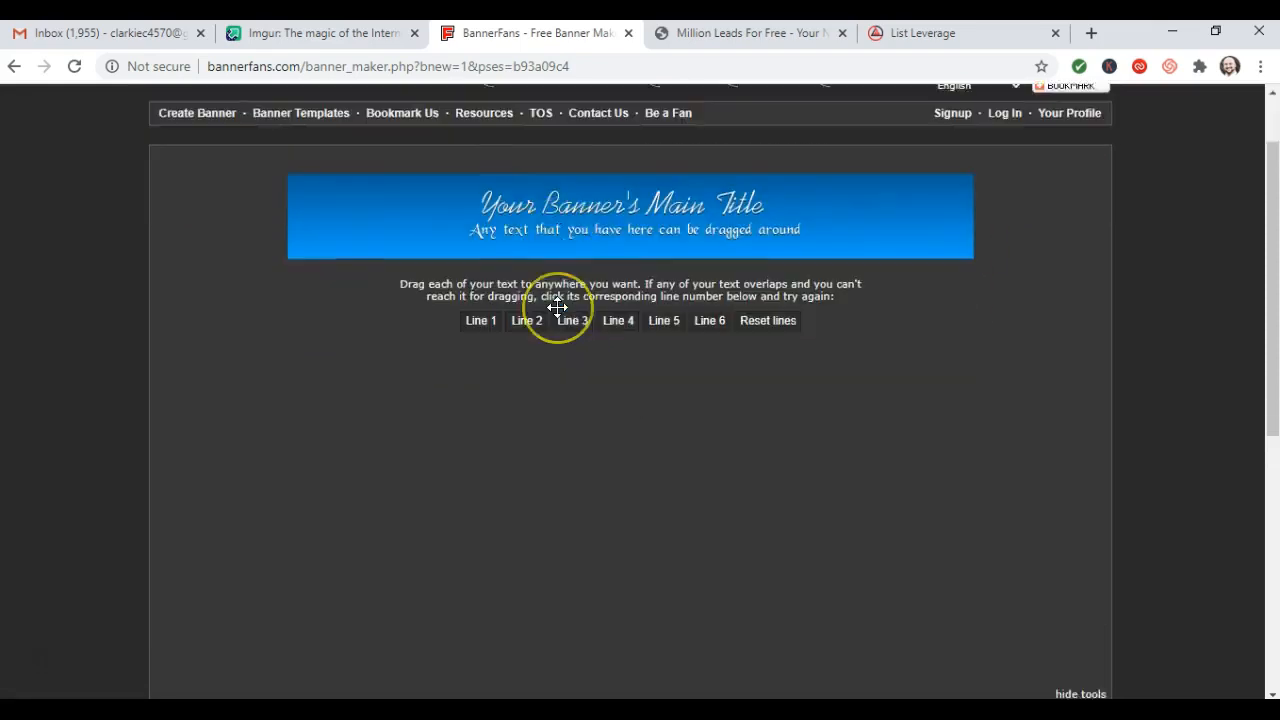
Switch the banner background to a solid color fill in red ee0000 and update the banner
scroll(557, 307, down, 5)
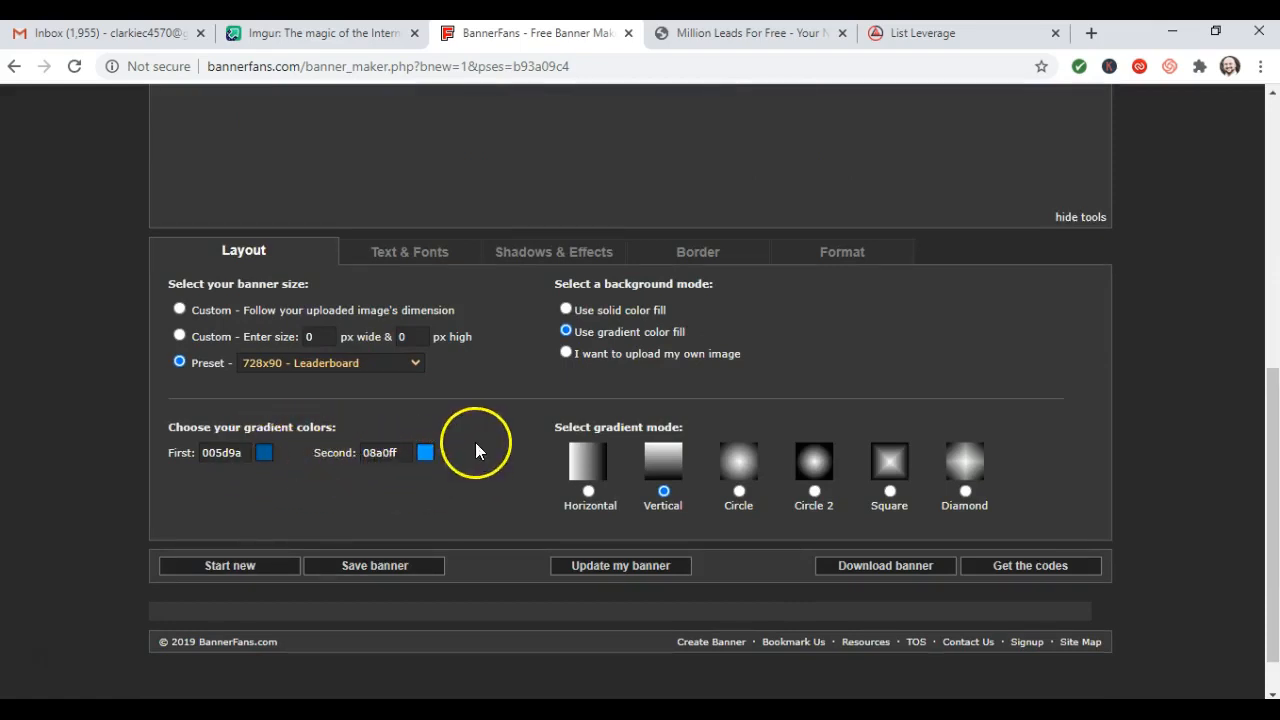
click(565, 310)
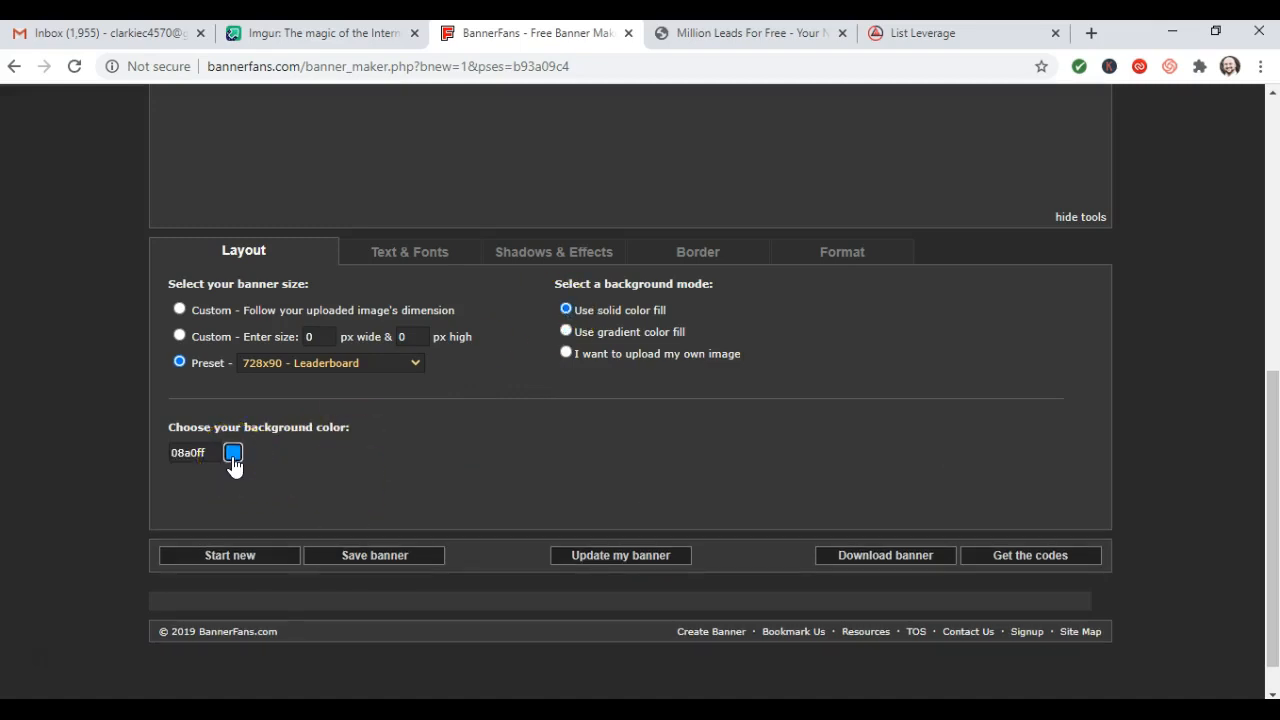
click(232, 453)
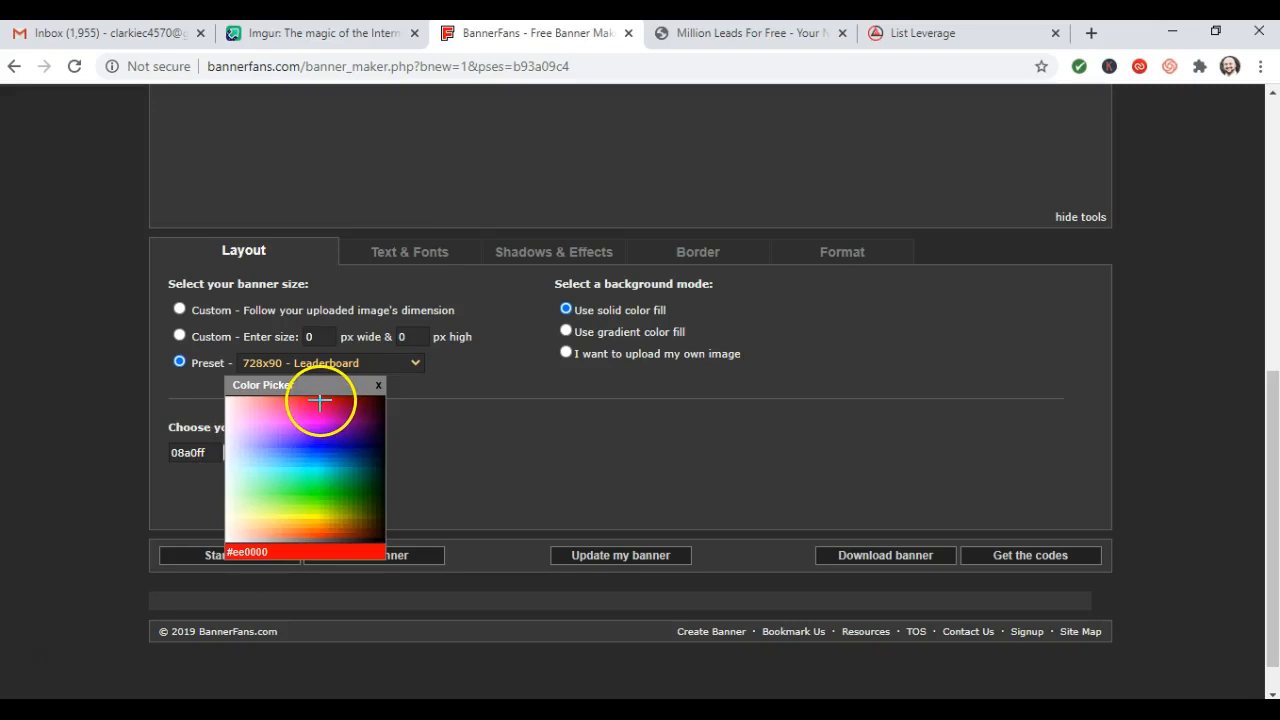
click(323, 400)
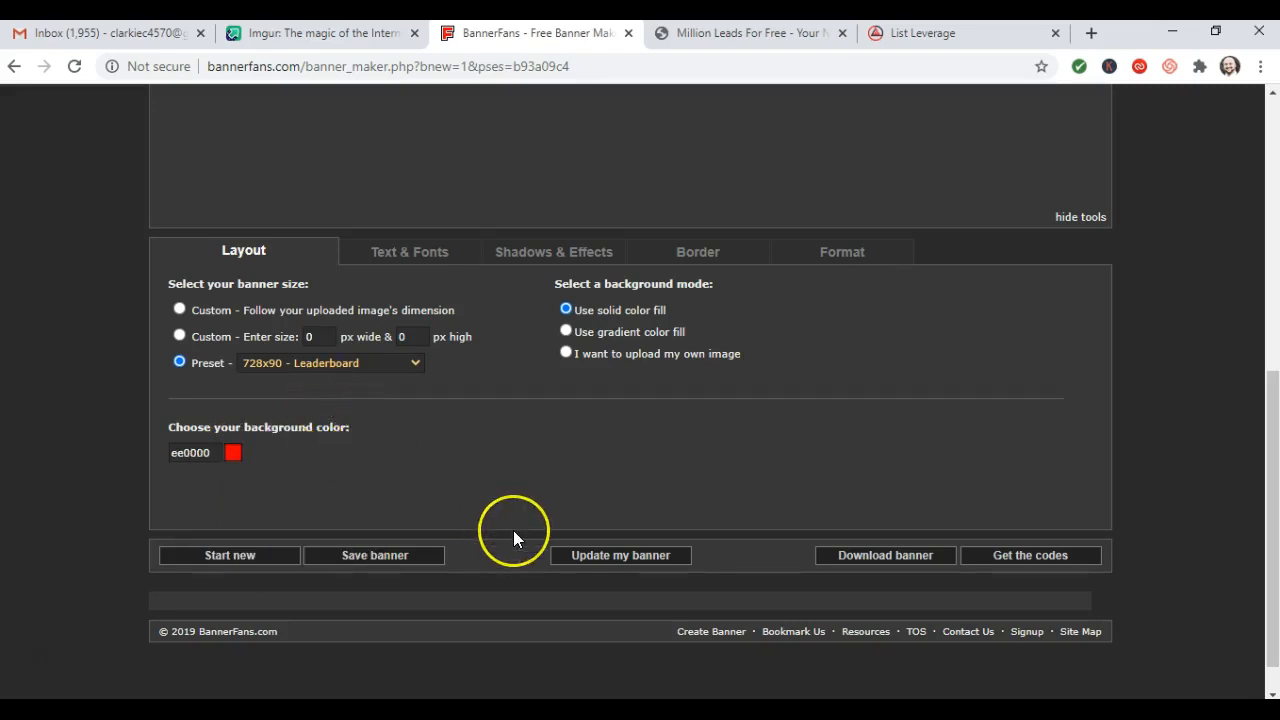
scroll(513, 530, up, 1)
scroll(513, 530, up, 3)
scroll(513, 530, down, 4)
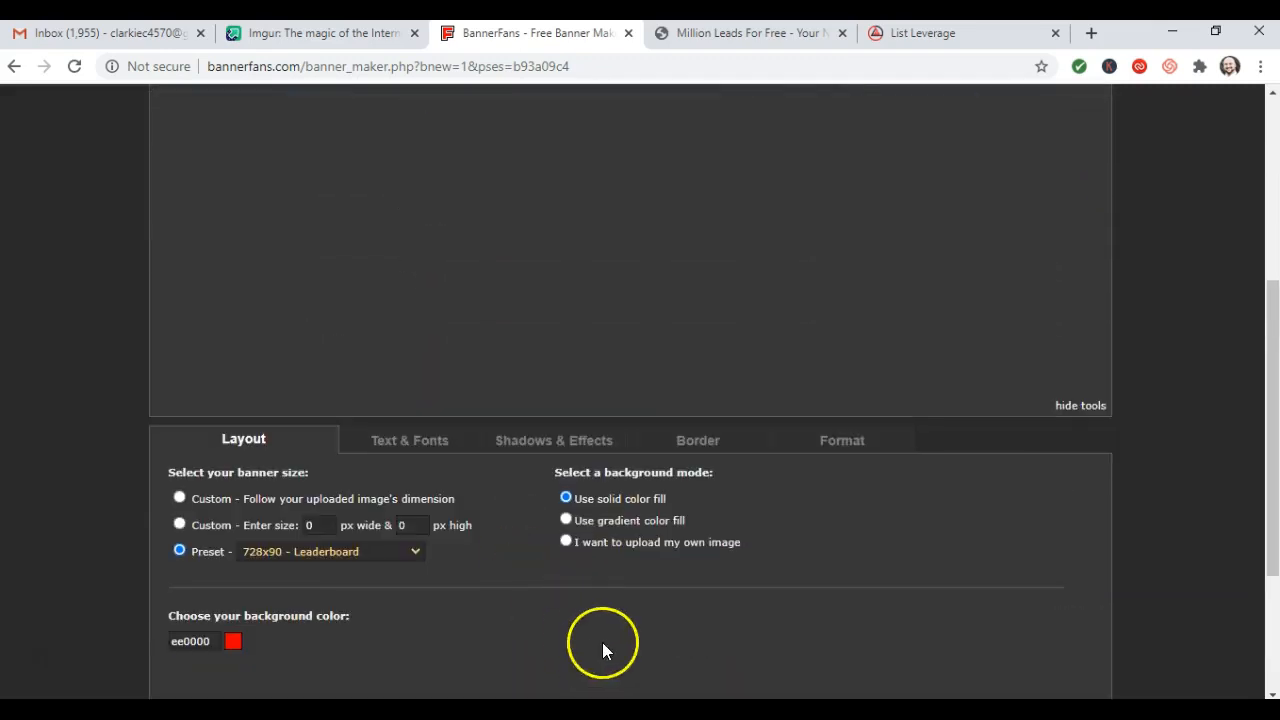
click(606, 555)
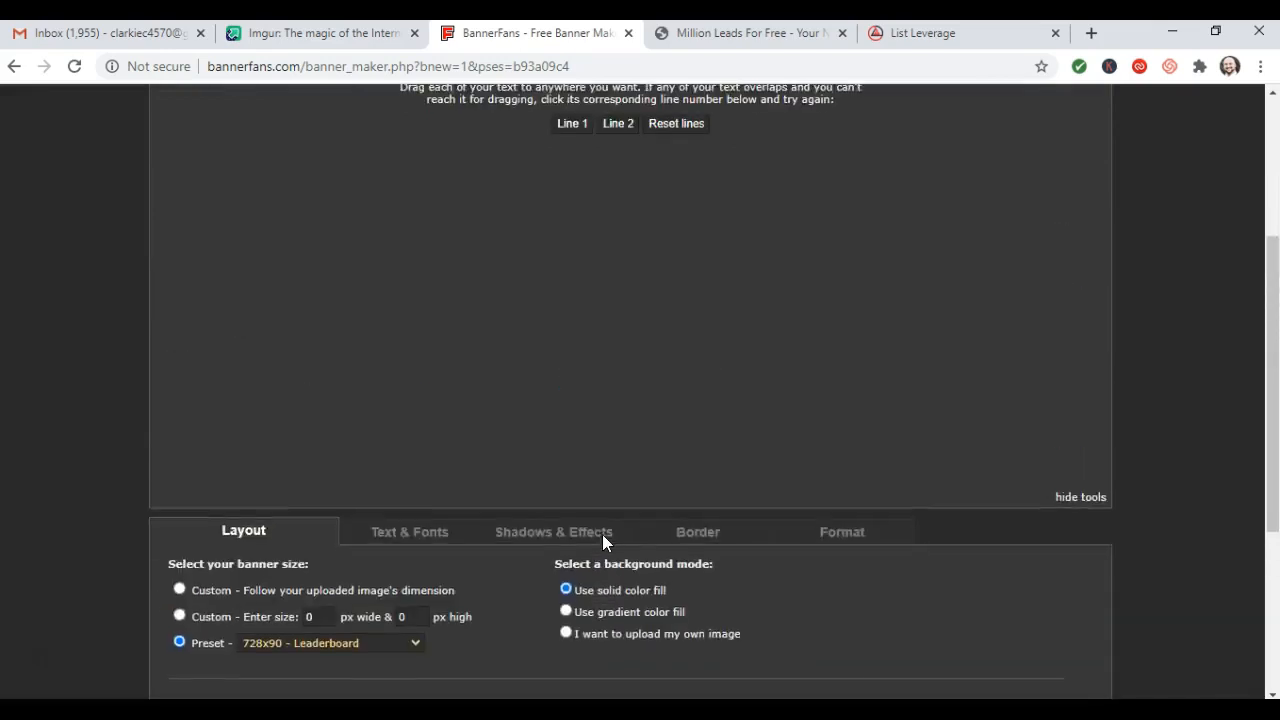
Examine the updated banner preview along with the text, font and layout settings
scroll(600, 500, up, 2)
scroll(585, 315, down, 1)
click(617, 315)
click(532, 366)
scroll(532, 366, down, 4)
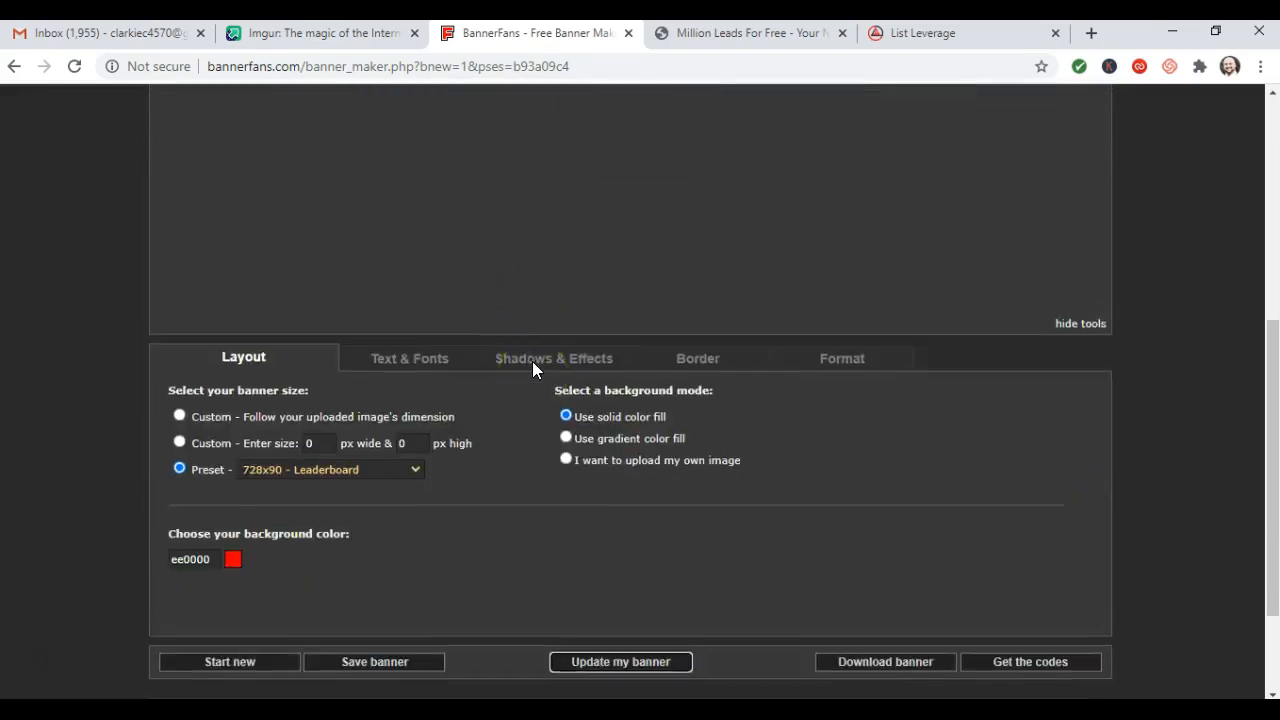
scroll(532, 366, up, 2)
scroll(533, 370, up, 2)
scroll(725, 320, down, 3)
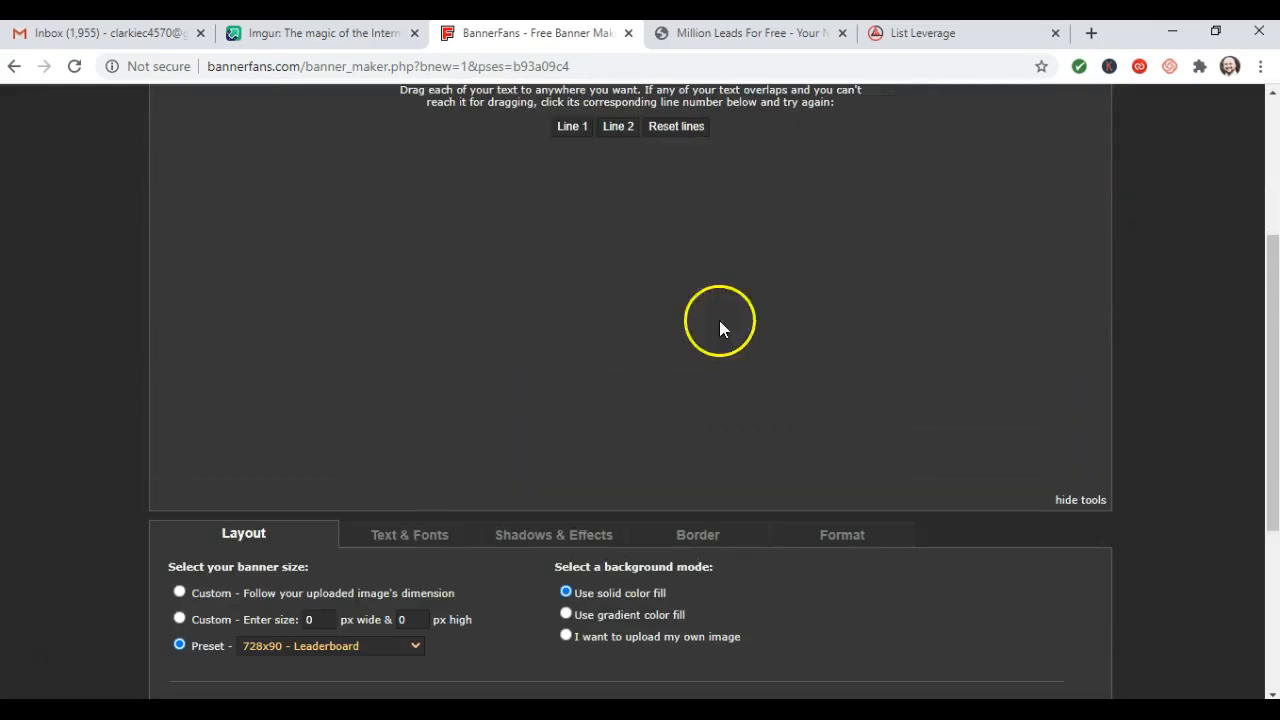
click(420, 535)
scroll(448, 372, down, 2)
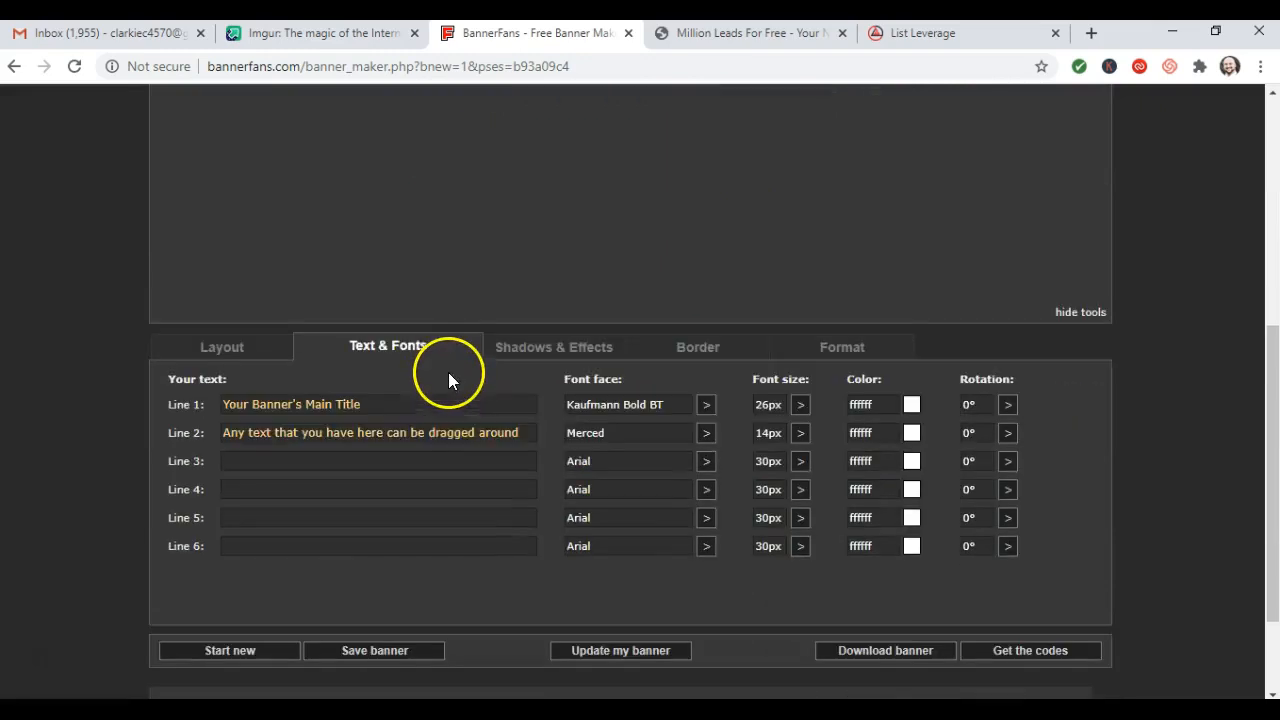
click(230, 349)
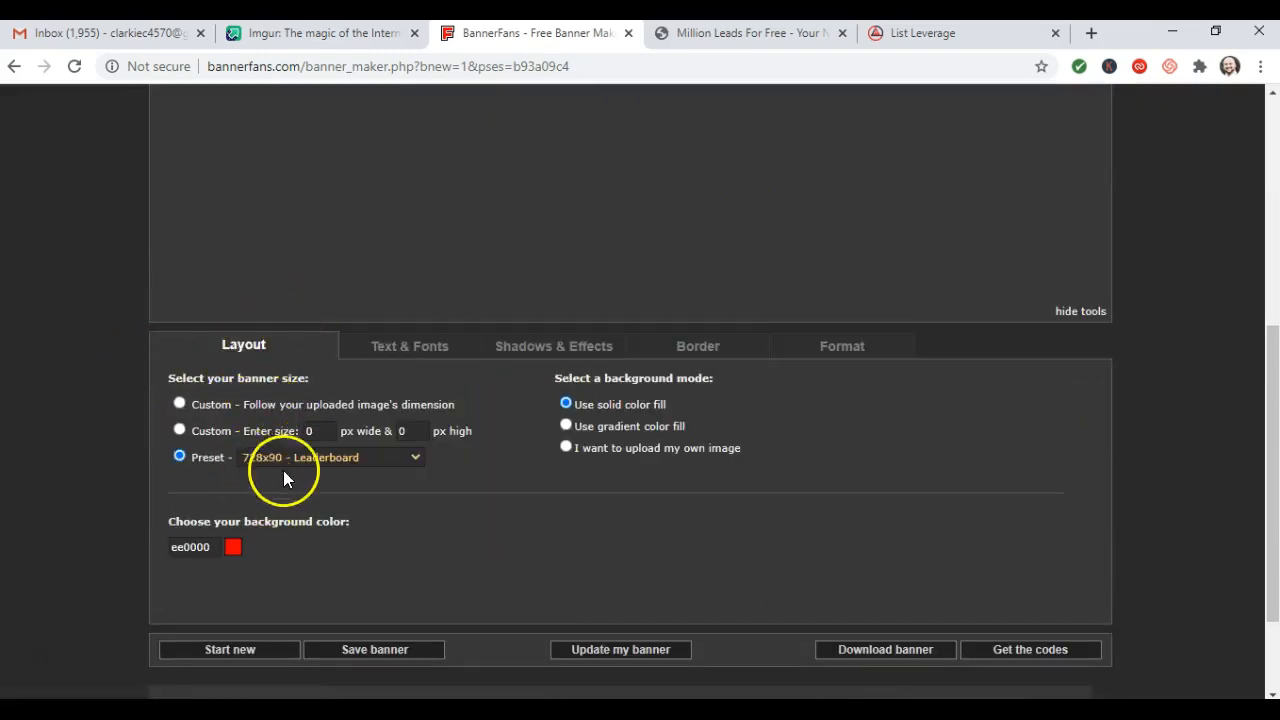
scroll(555, 372, up, 5)
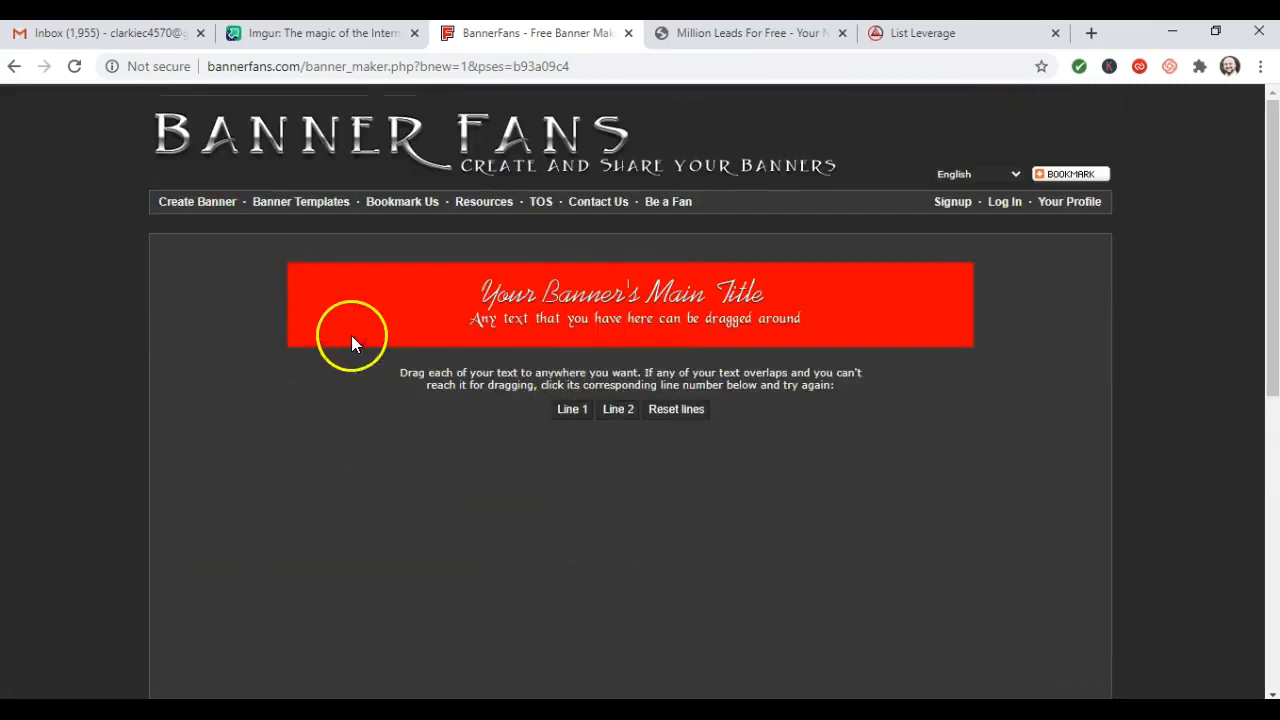
Clear the placeholder text from line 1 and line 2 of the banner
scroll(404, 319, down, 5)
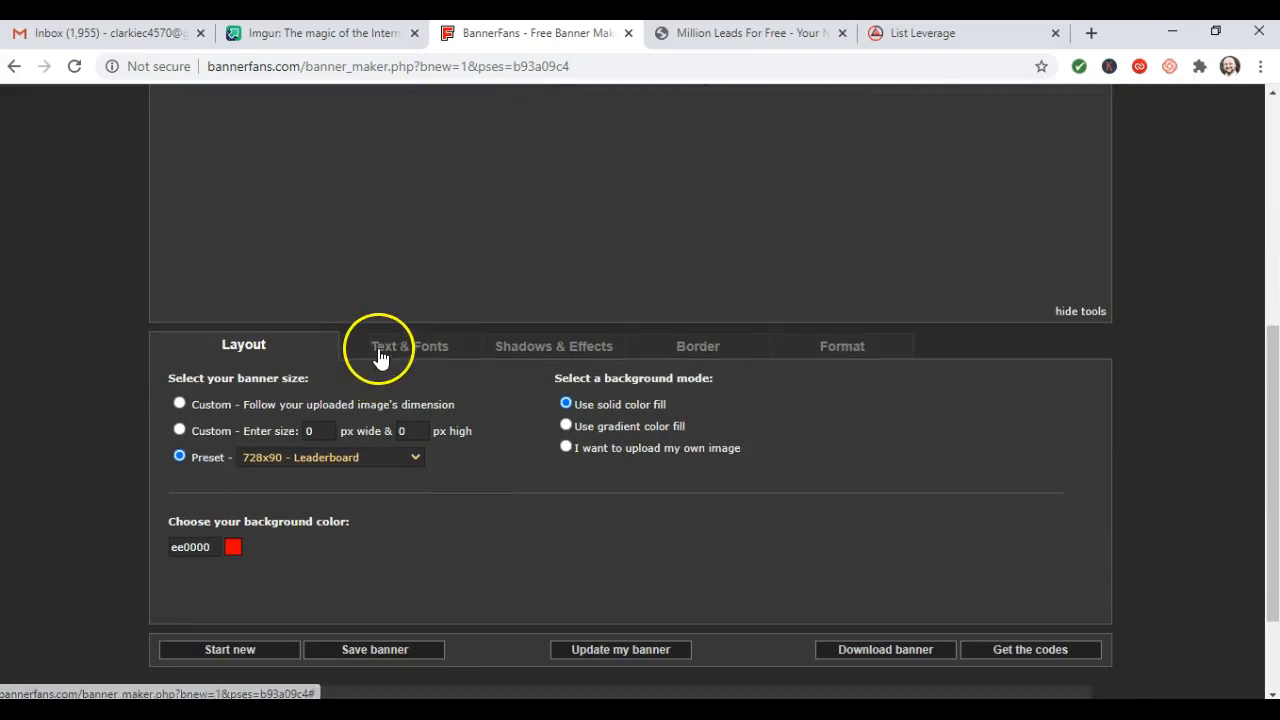
click(375, 354)
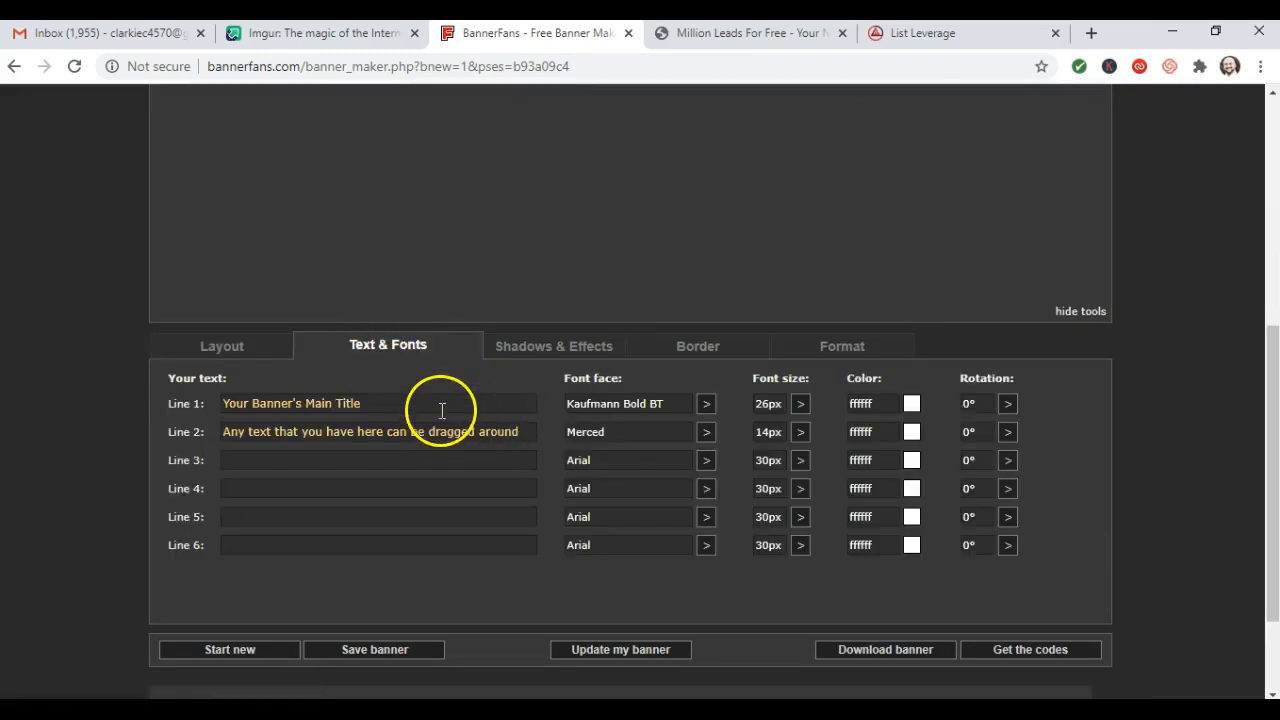
click(286, 406)
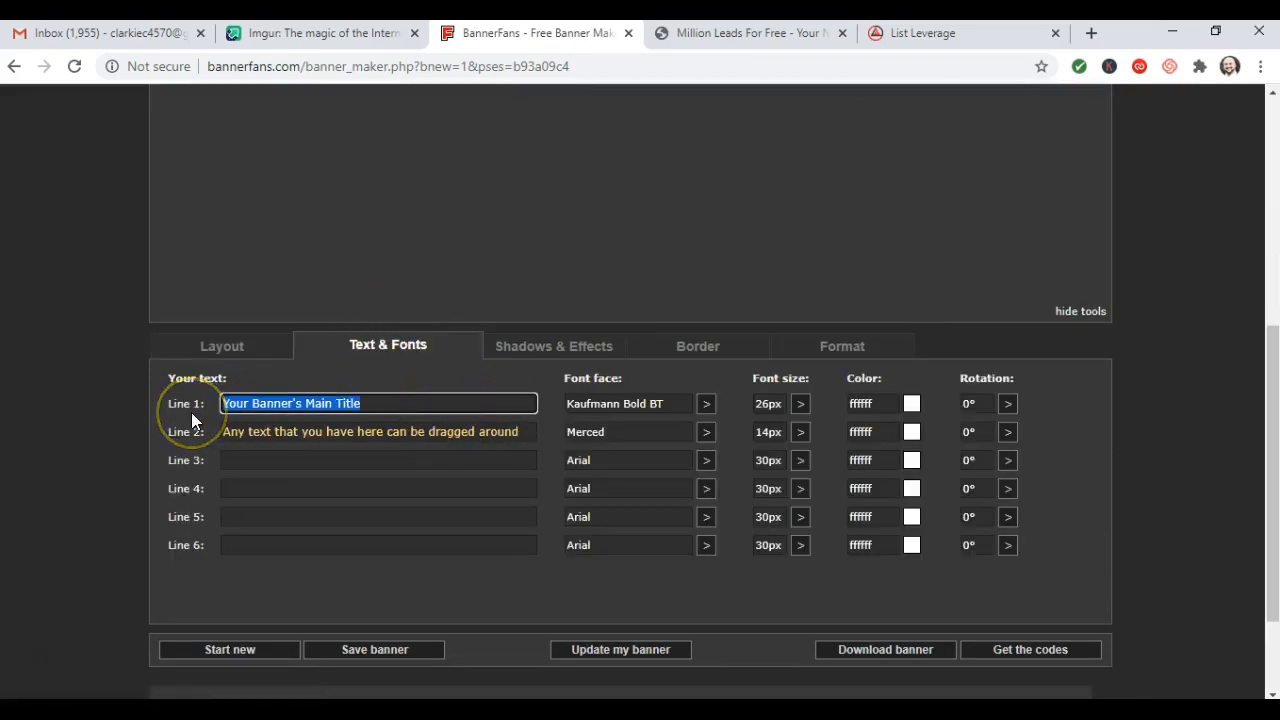
key(BackSpace)
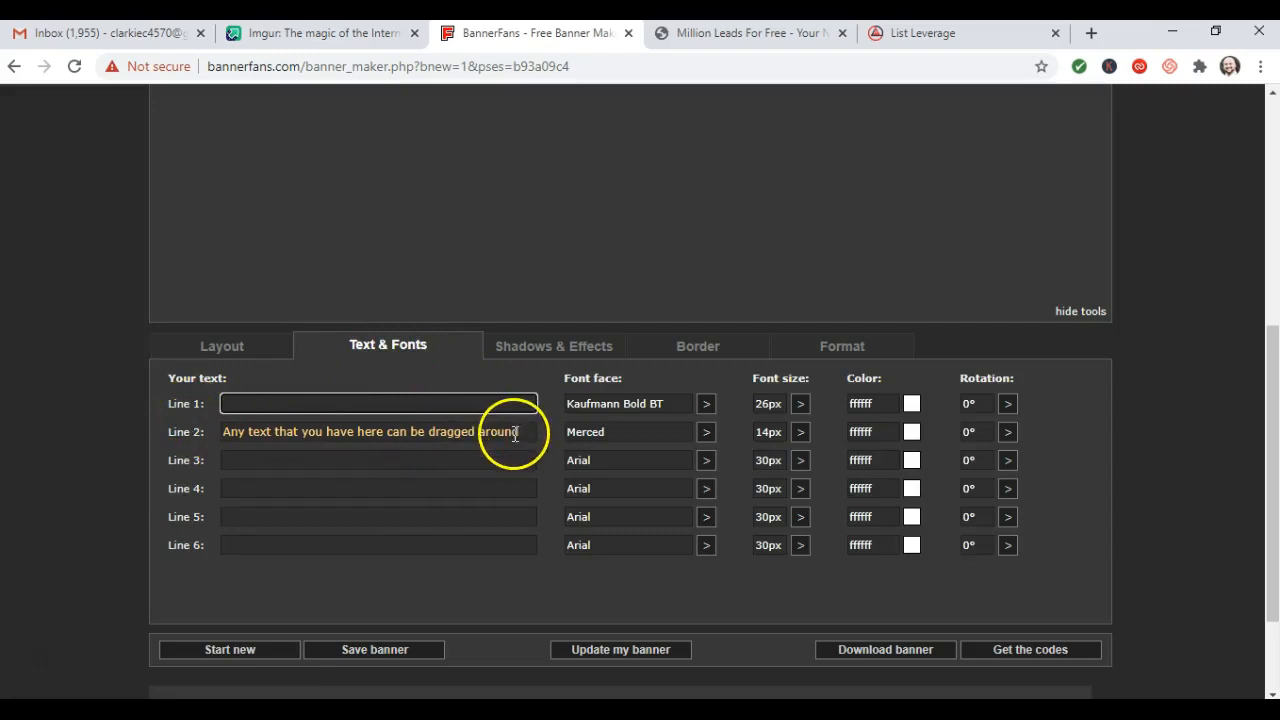
drag(520, 431, 210, 438)
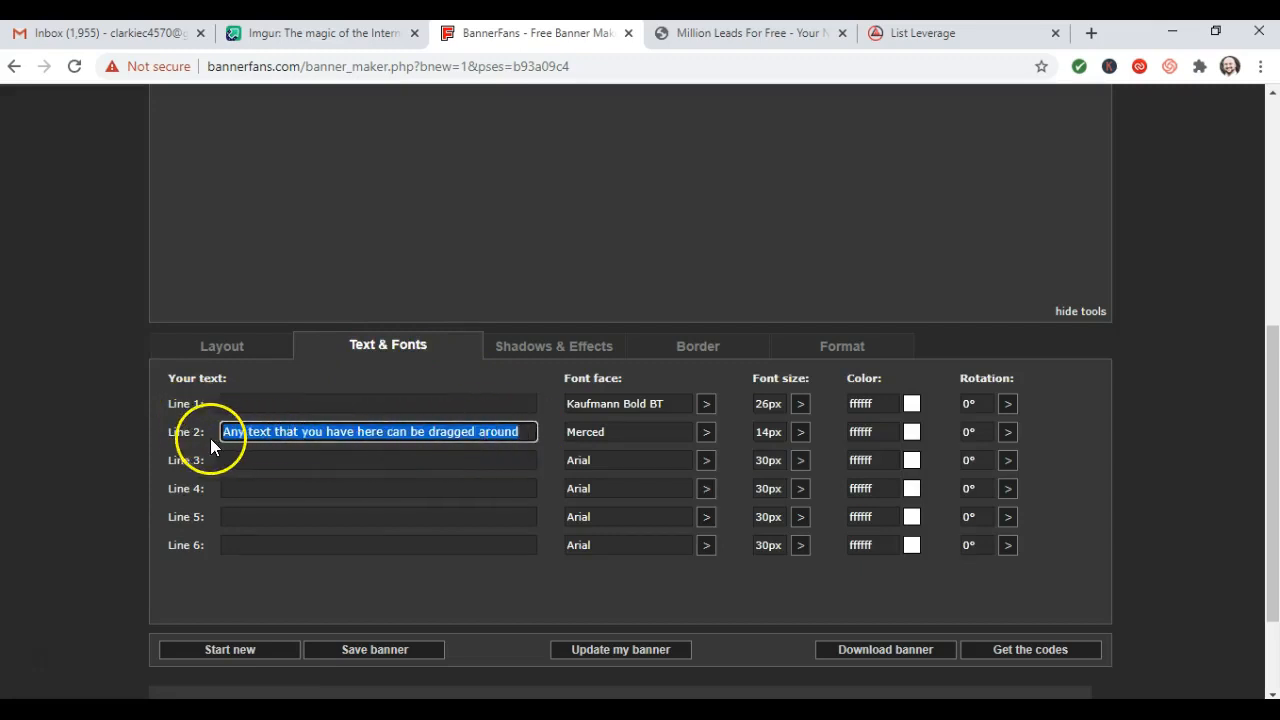
key(BackSpace)
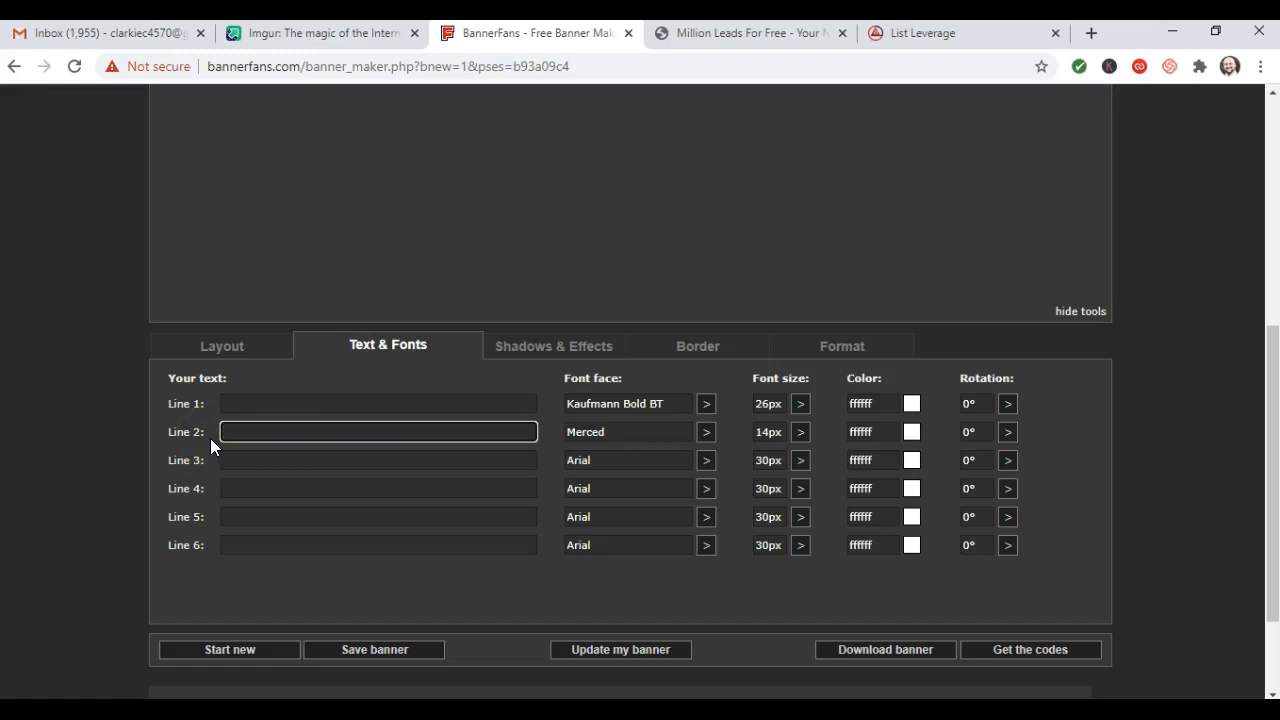
Fill banner text line 1 with the previously used phrase "STEAL OUR PROVEN MONEY MAKER!"
click(259, 404)
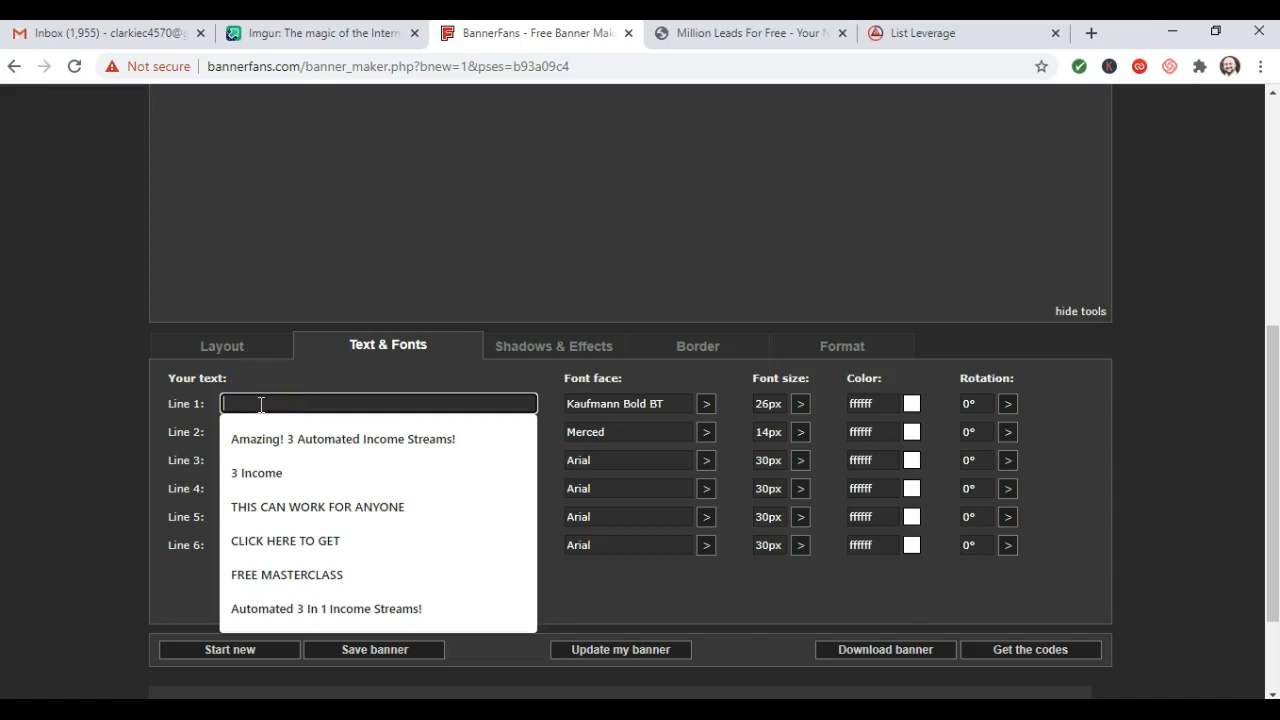
text(Steal)
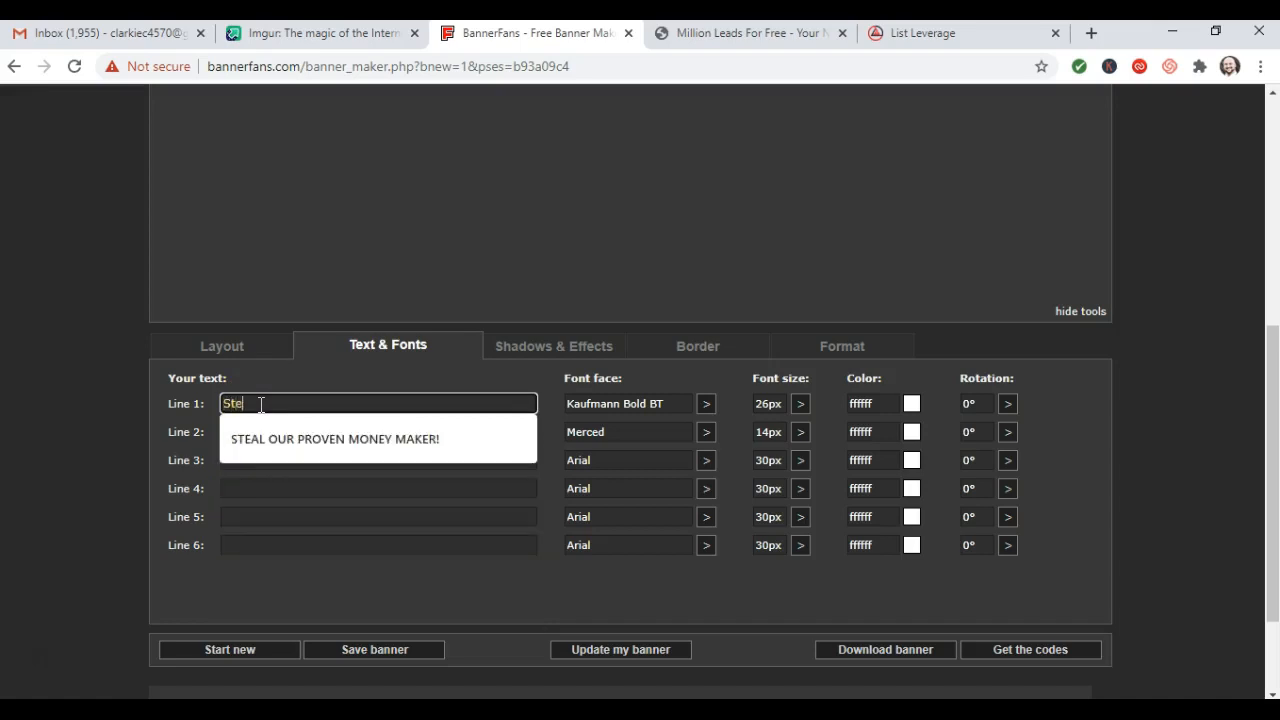
key(BackSpace)
key(BackSpace)
key(BackSpace)
key(BackSpace)
key(BackSpace)
text(STEAL)
click(265, 440)
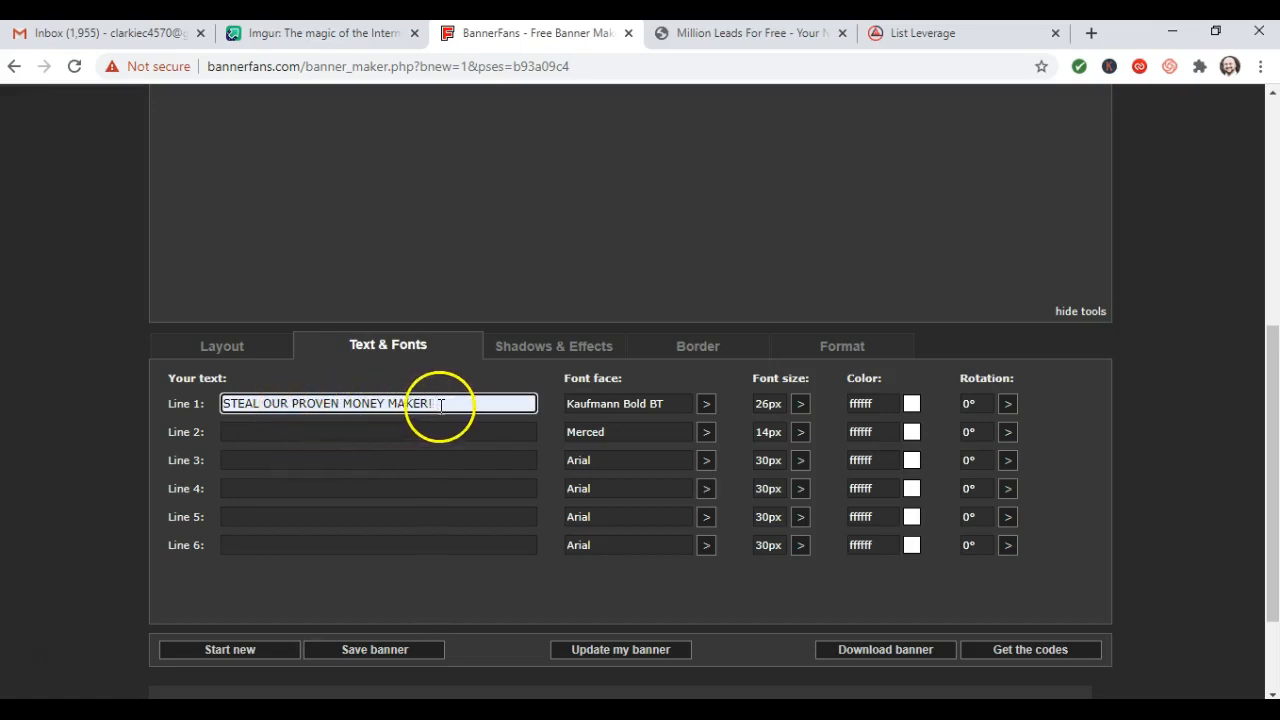
Replace the ending of line 1 so the text reads "STEAL OUR PROVEN INCOME SYSTEM"
key(BackSpace)
key(BackSpace)
key(BackSpace)
key(BackSpace)
key(BackSpace)
key(BackSpace)
key(BackSpace)
key(BackSpace)
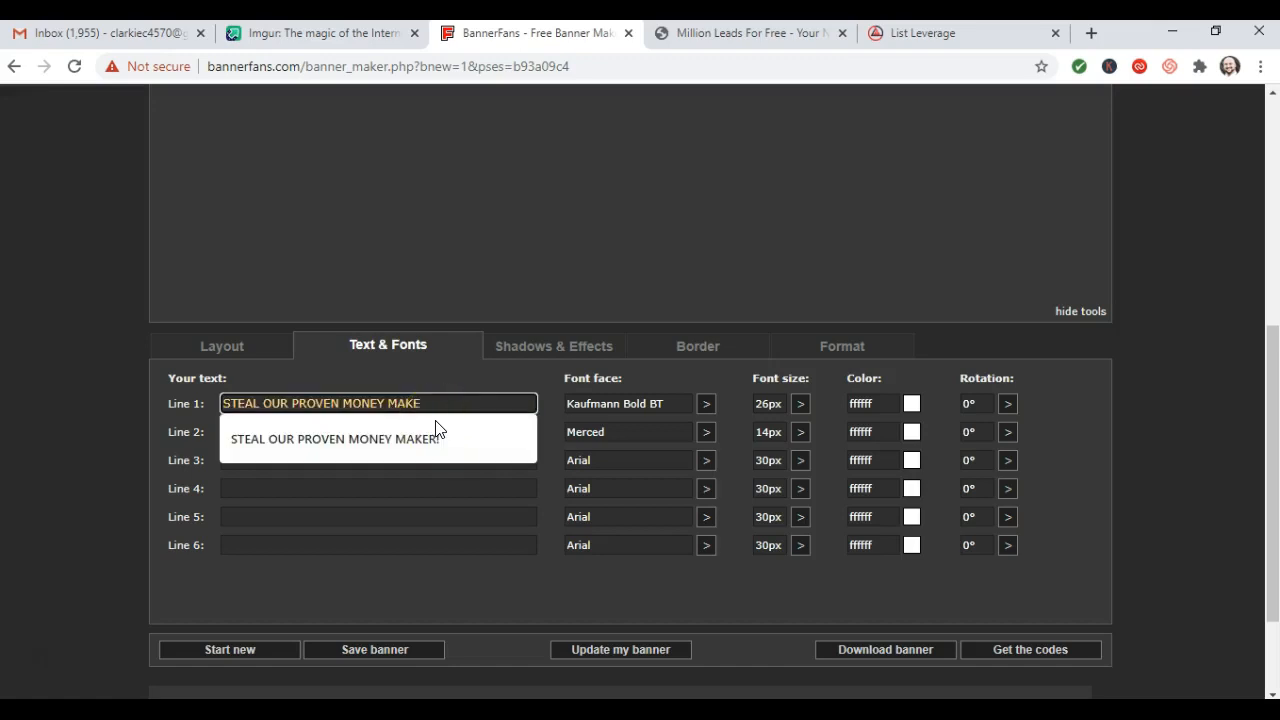
key(BackSpace)
key(BackSpace)
key(BackSpace)
key(BackSpace)
text(INCOME SYSTE)
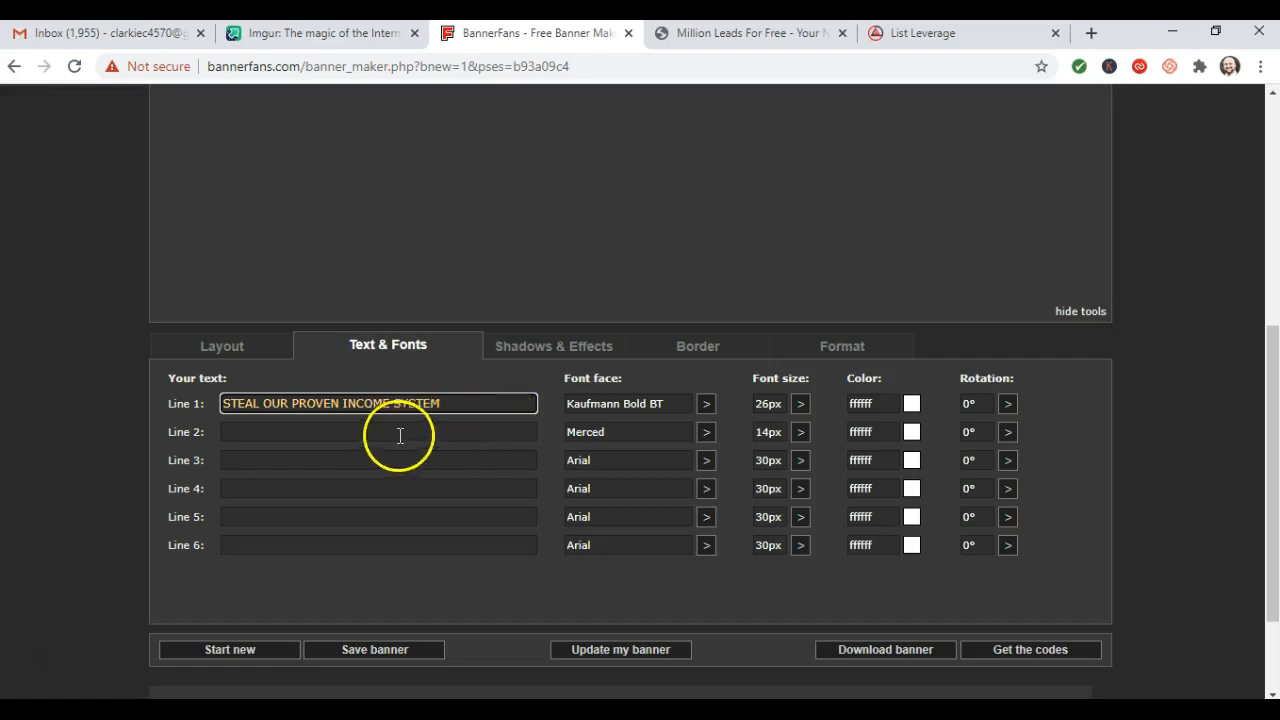
Set the line 1 font to Arial Black from the Stock category and update the banner
click(705, 403)
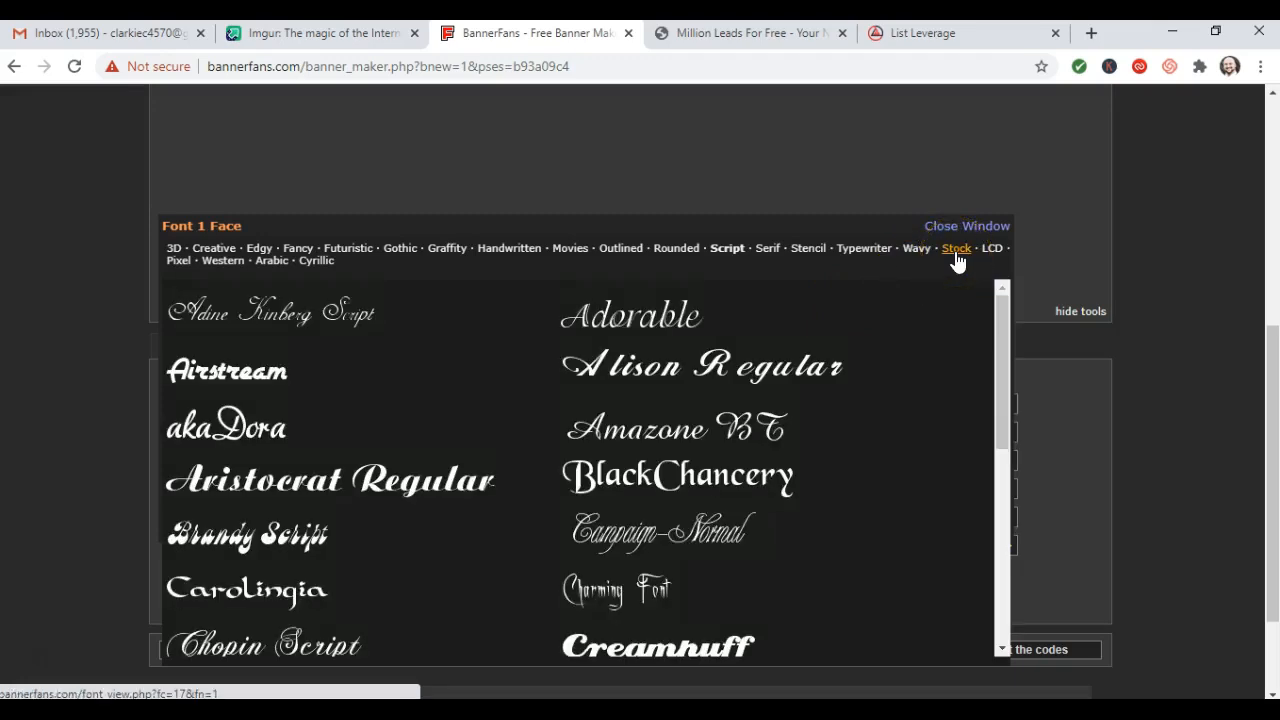
click(956, 250)
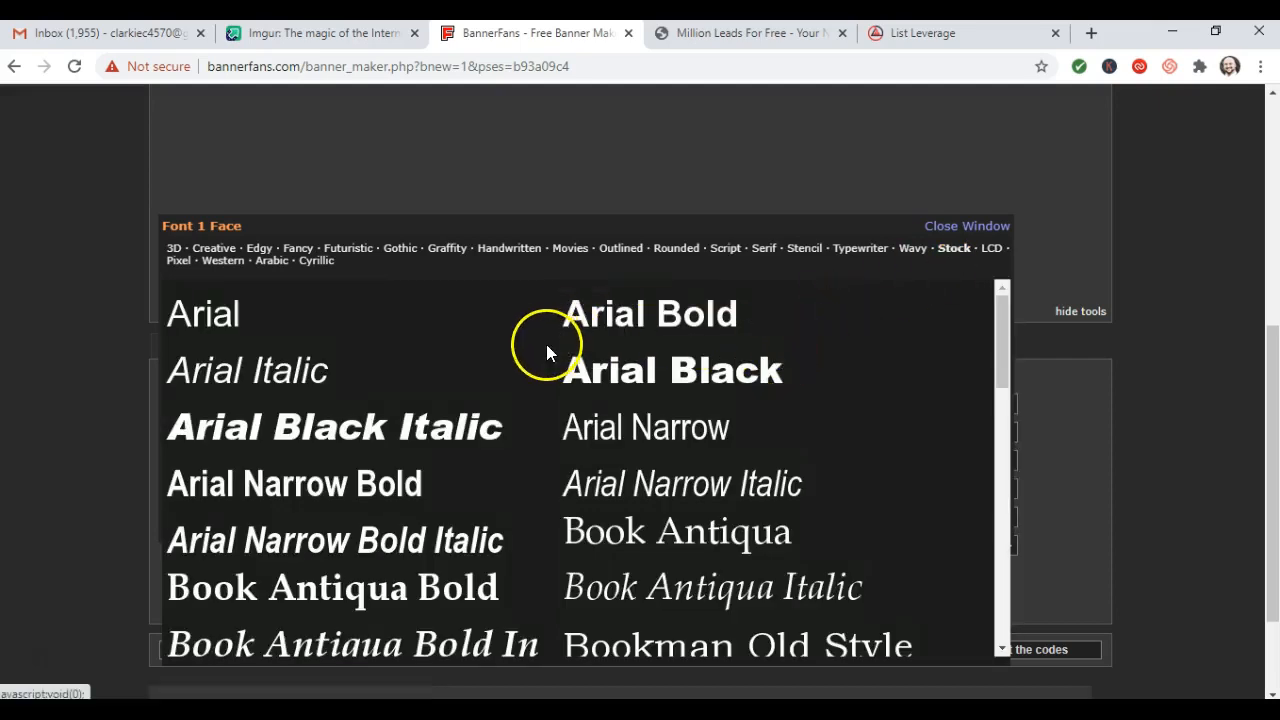
scroll(513, 344, down, 1)
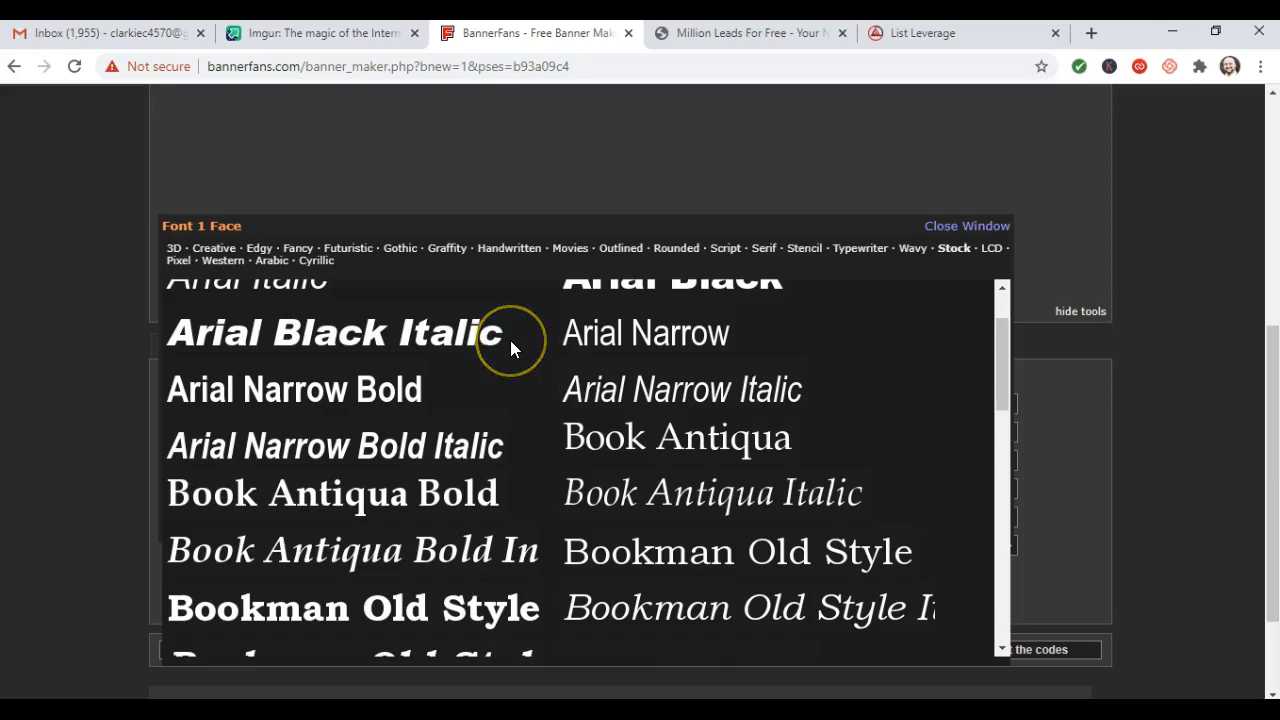
scroll(510, 341, up, 1)
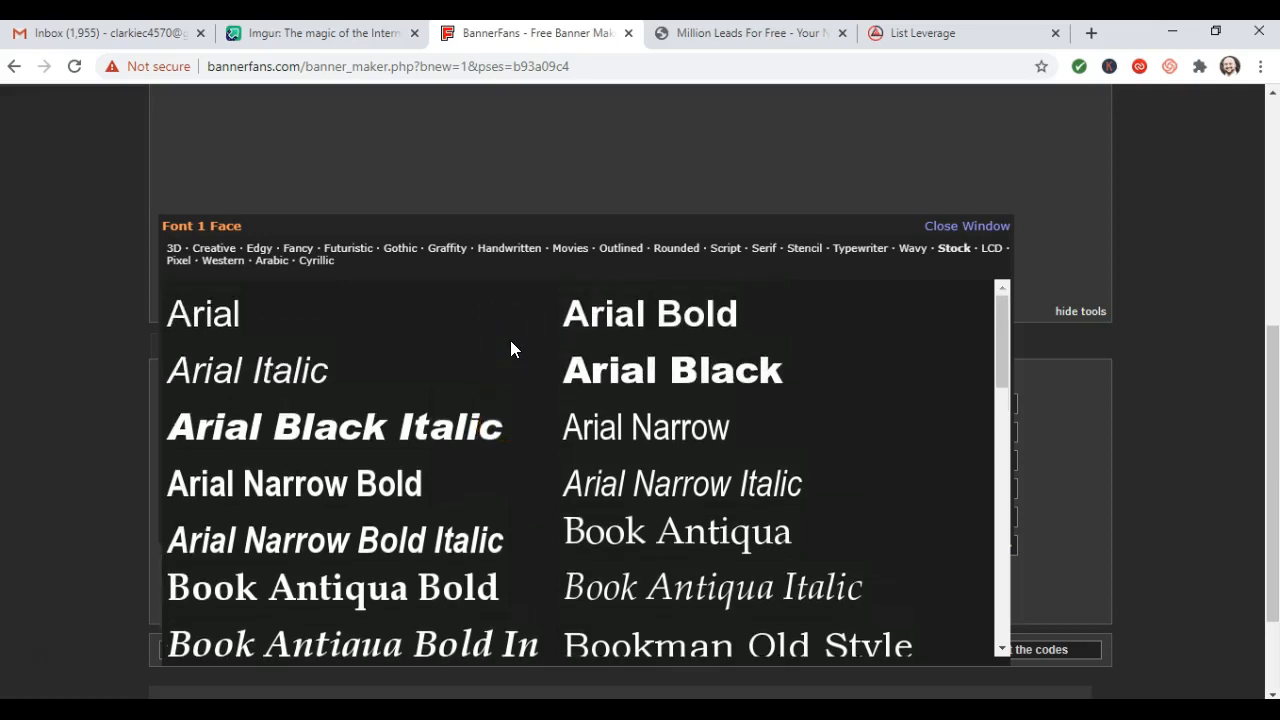
click(615, 375)
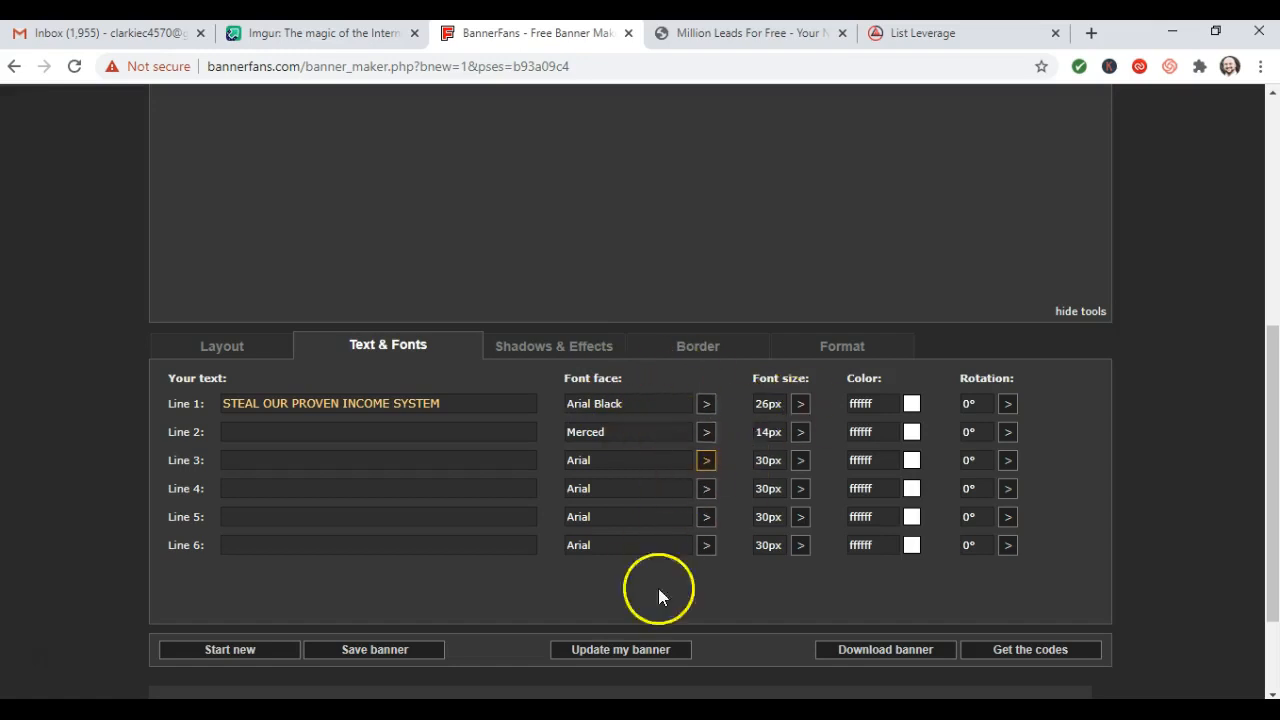
click(632, 656)
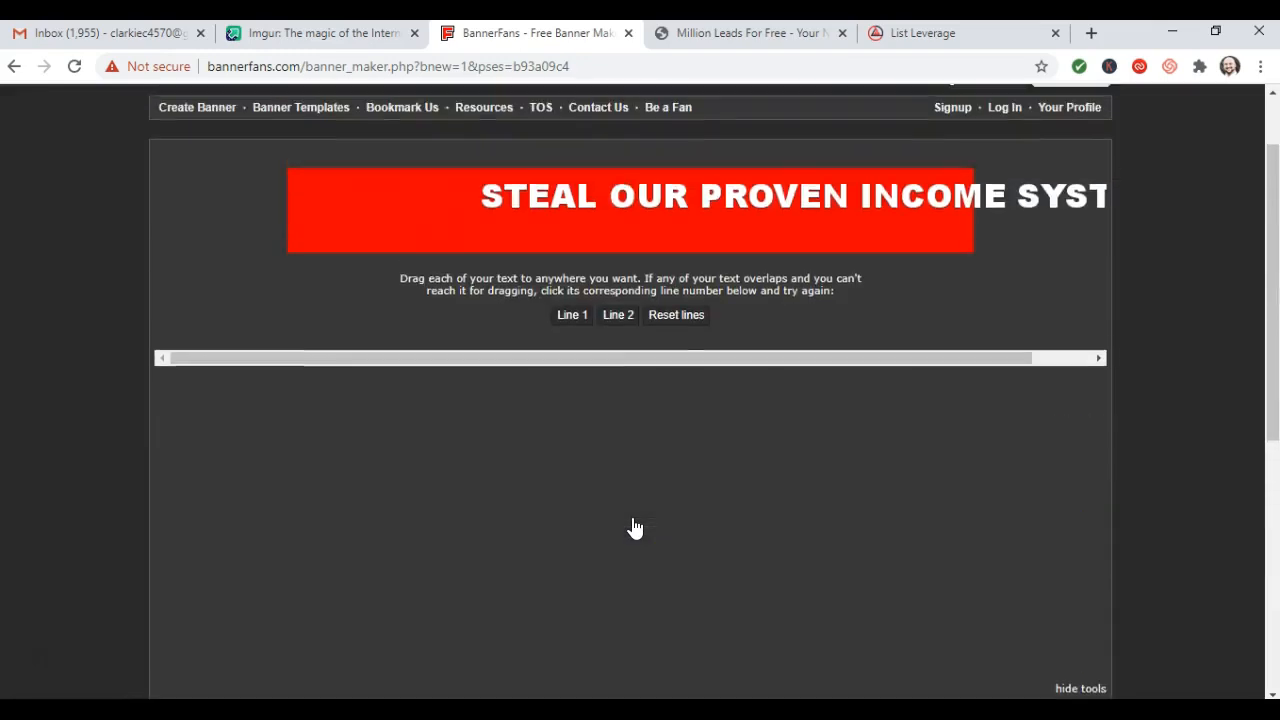
Move the headline fully onto the red banner, set the line 1 font size to 24px and update the banner
drag(686, 194, 497, 213)
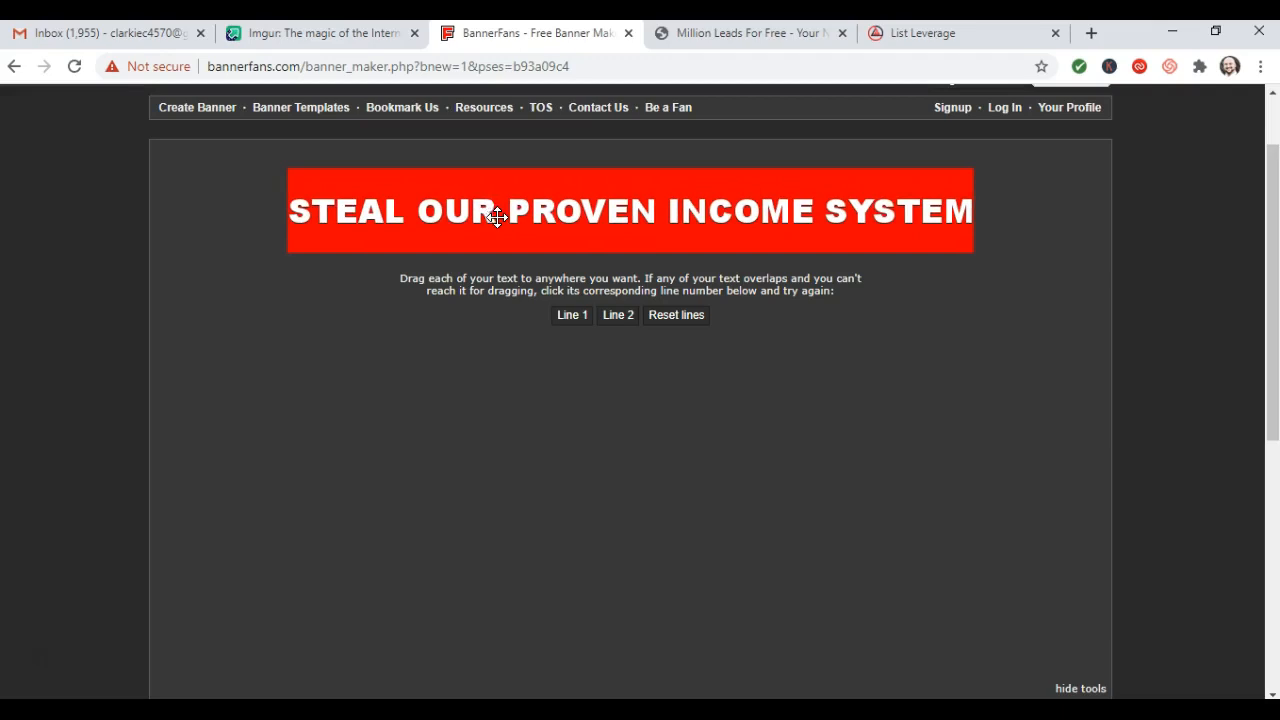
click(590, 372)
scroll(615, 391, down, 2)
scroll(618, 391, up, 2)
scroll(588, 226, down, 4)
click(800, 403)
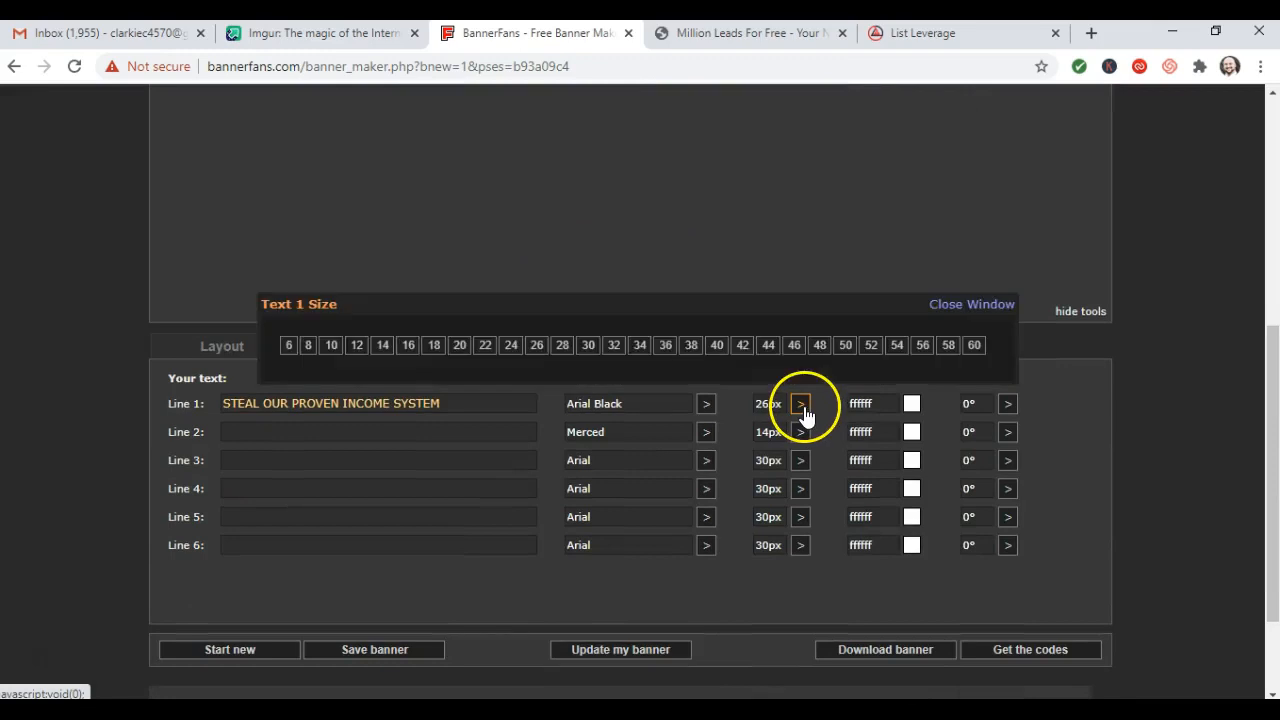
click(513, 347)
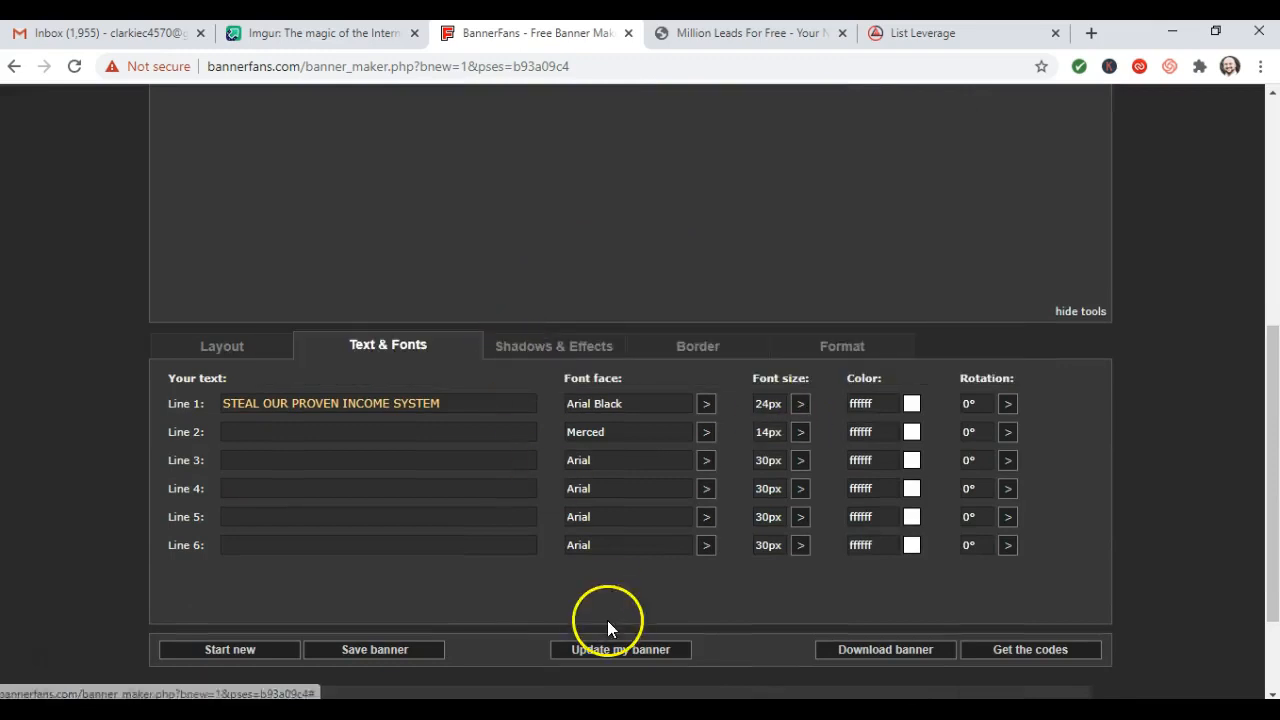
click(615, 650)
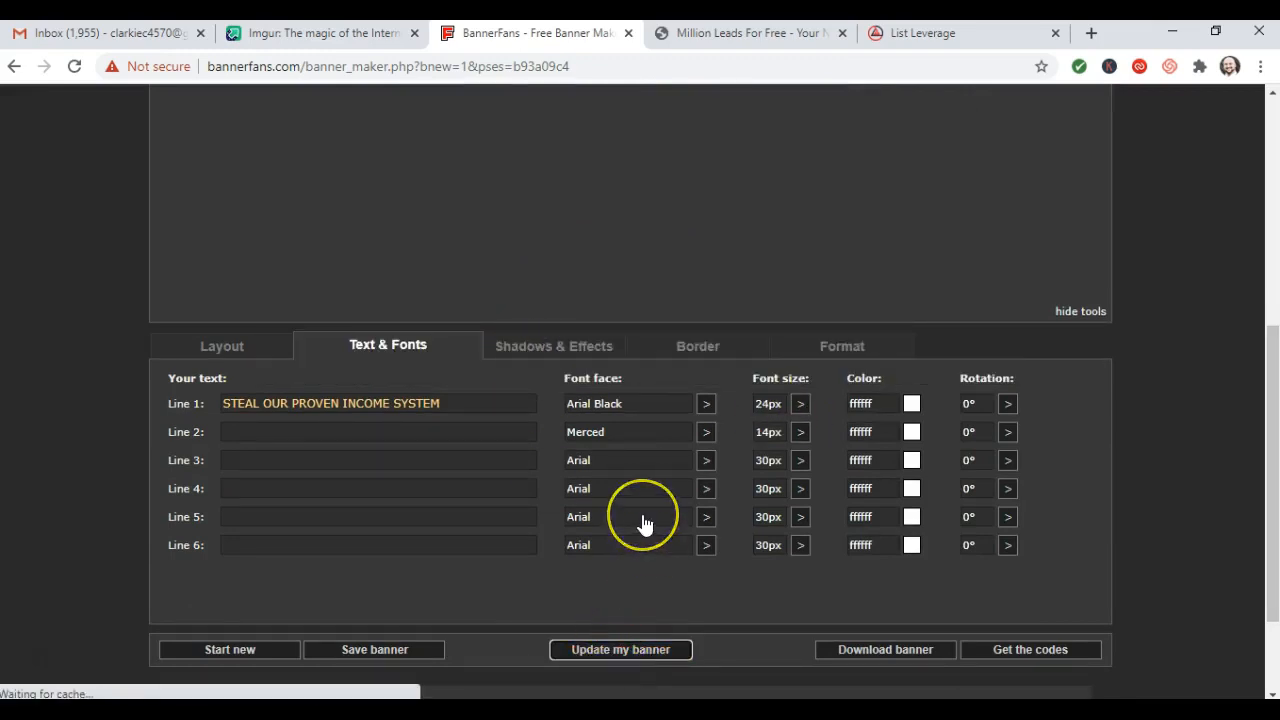
Reposition the headline so it sits centred within the red banner
scroll(642, 517, up, 1)
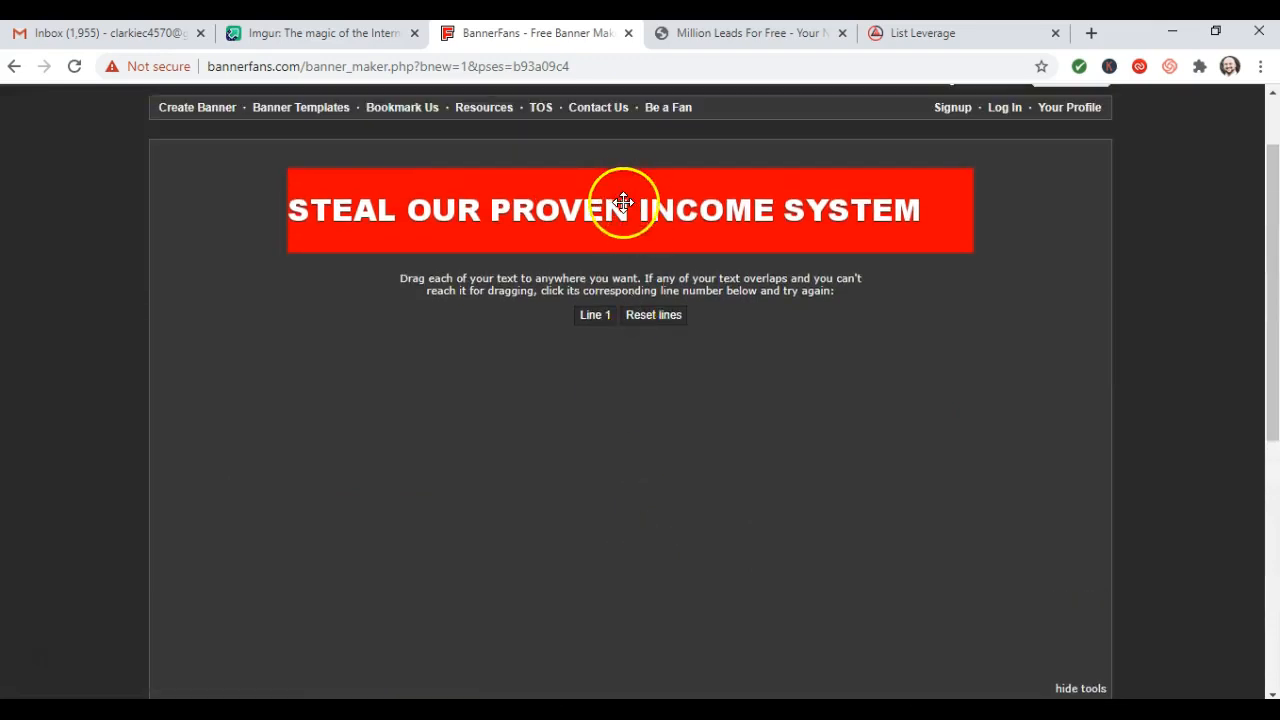
drag(614, 209, 645, 215)
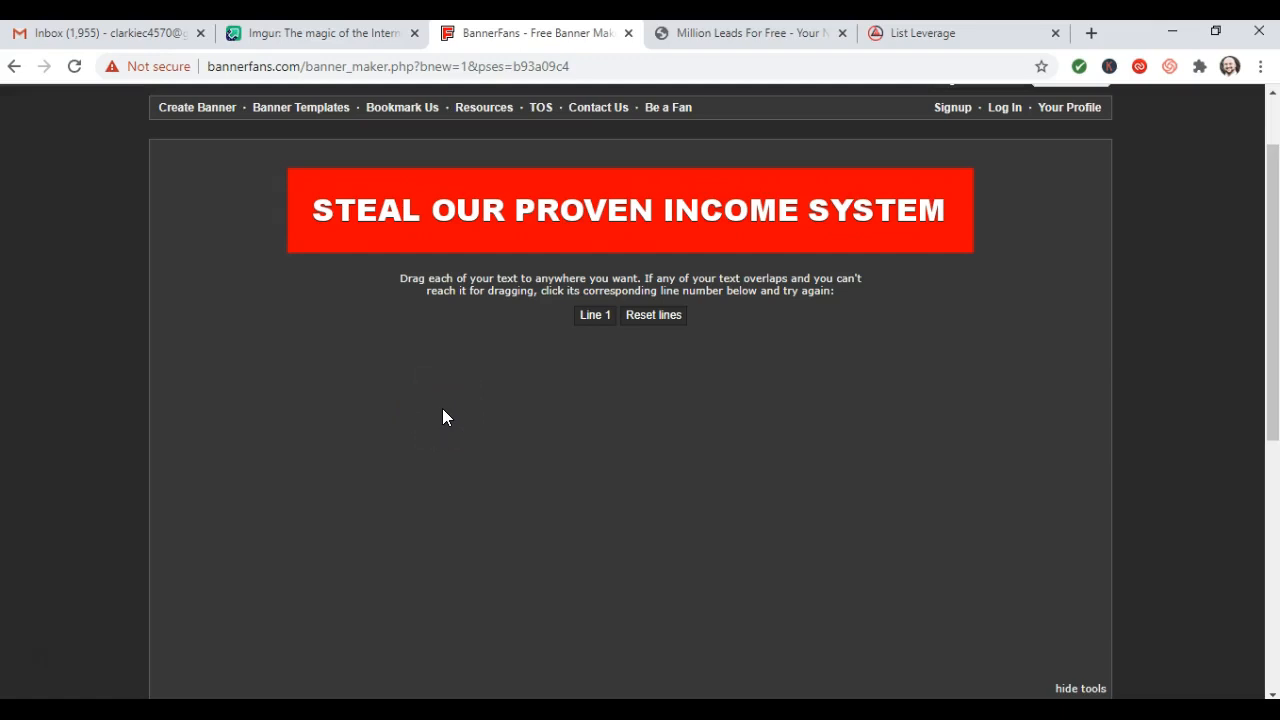
scroll(446, 414, down, 1)
scroll(446, 414, up, 1)
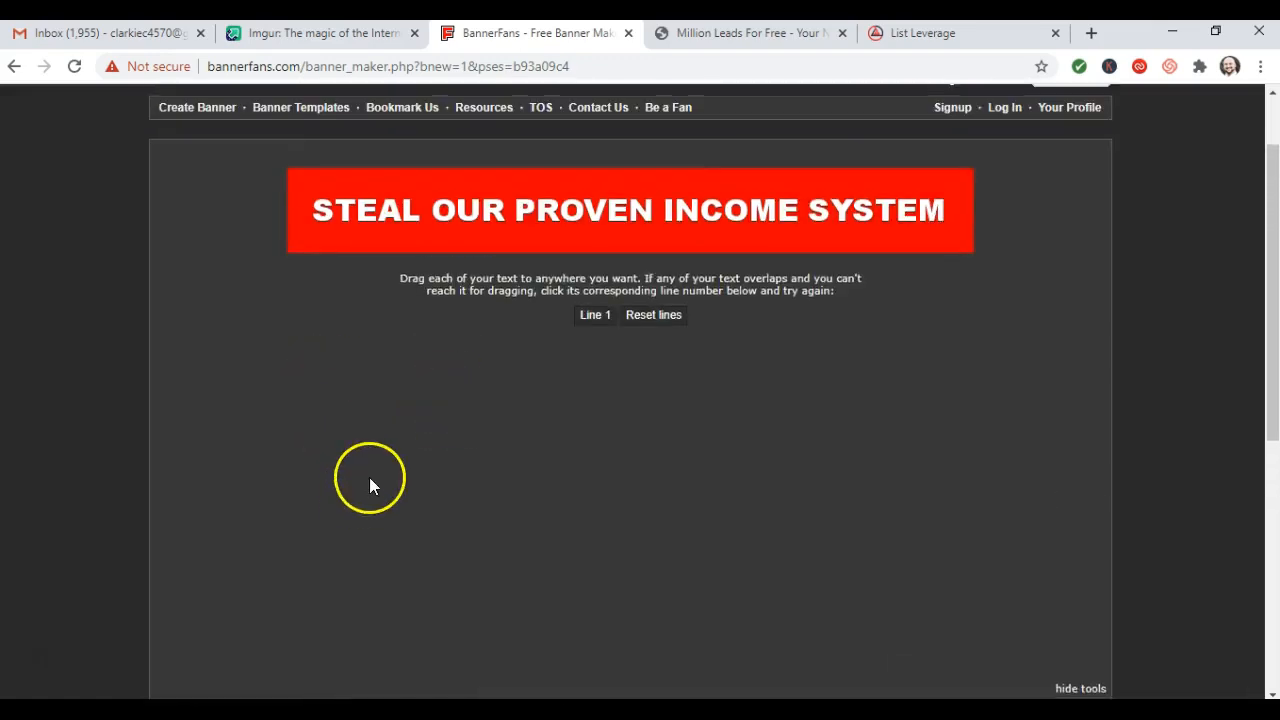
Add a solid white border of size 4 to the banner and update it
scroll(369, 477, down, 2)
scroll(543, 511, down, 2)
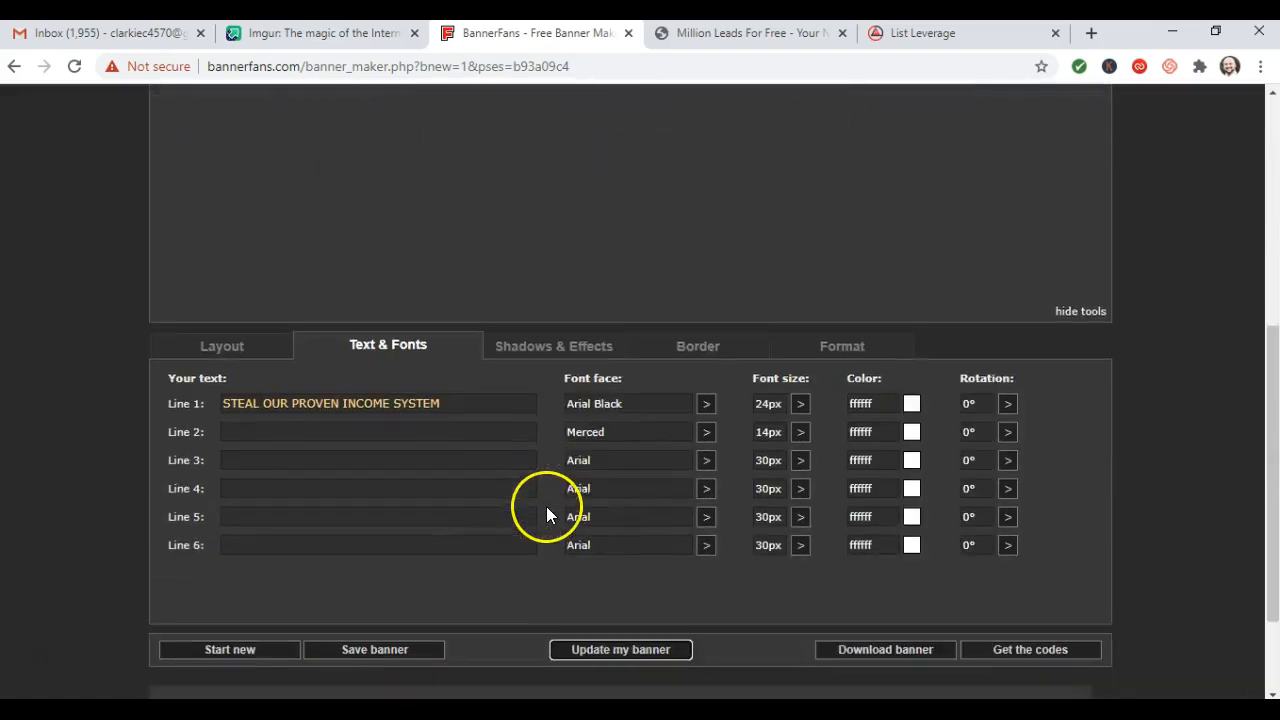
click(698, 350)
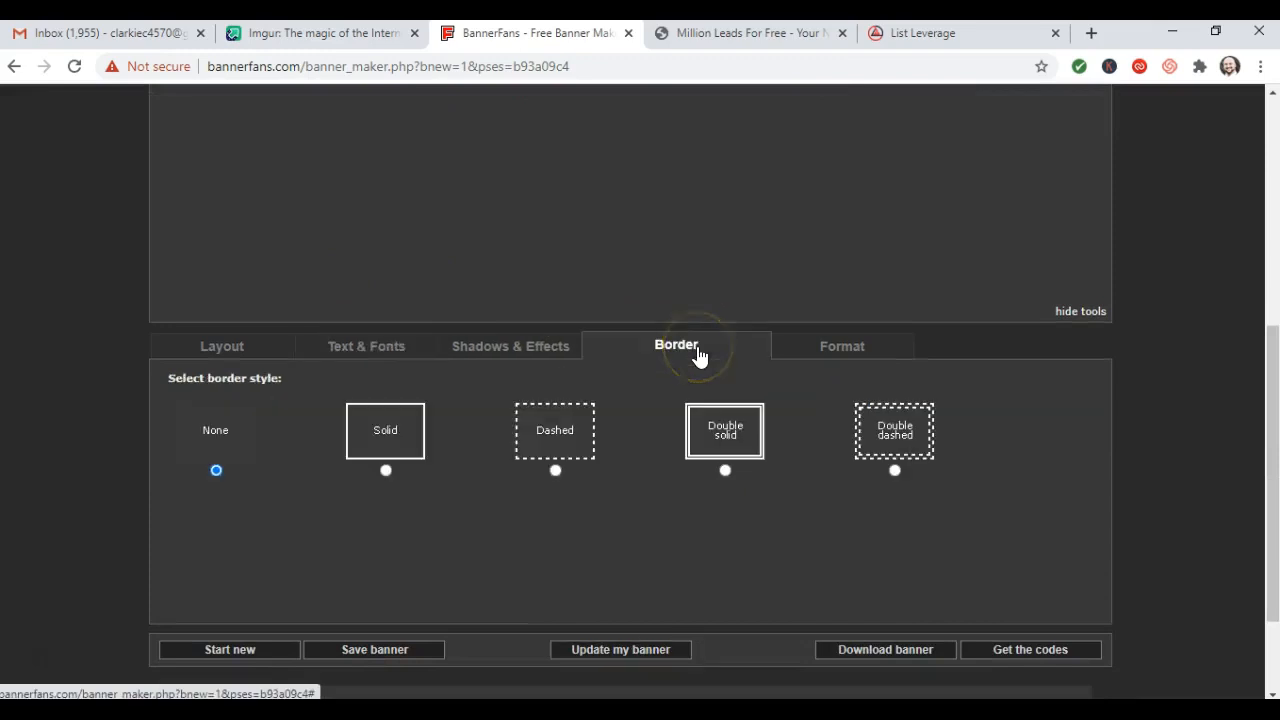
click(385, 471)
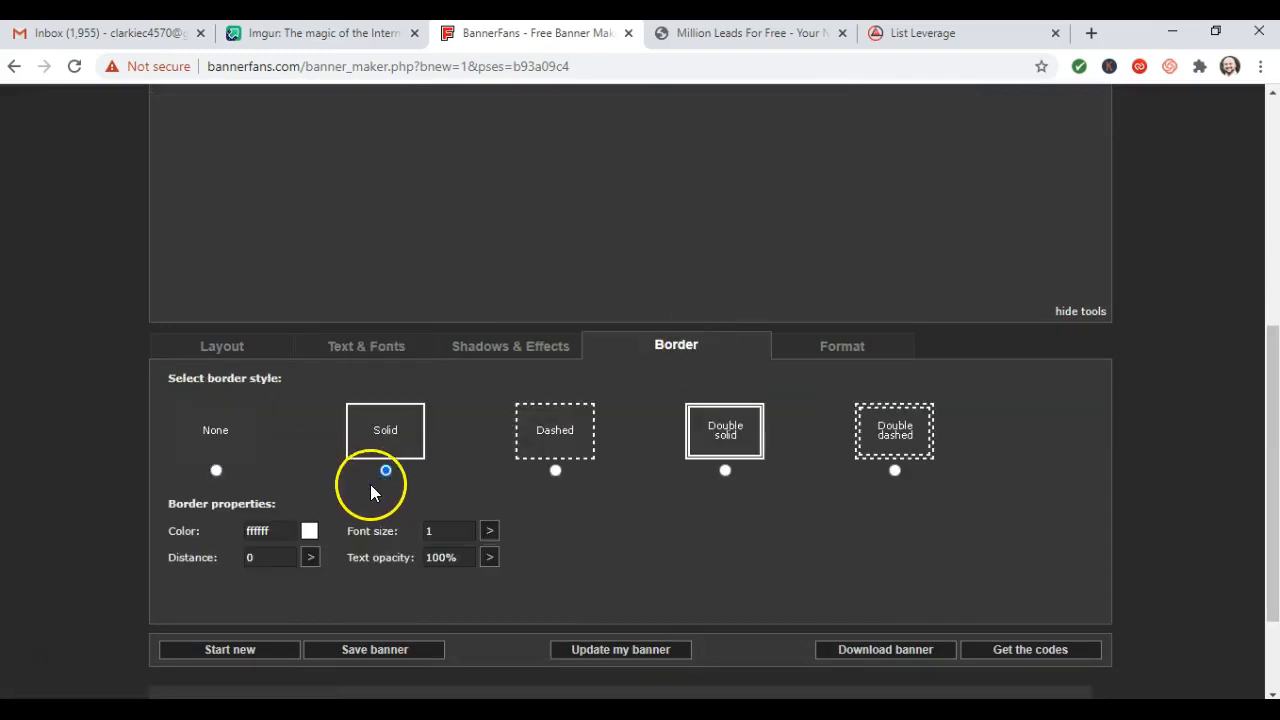
click(489, 531)
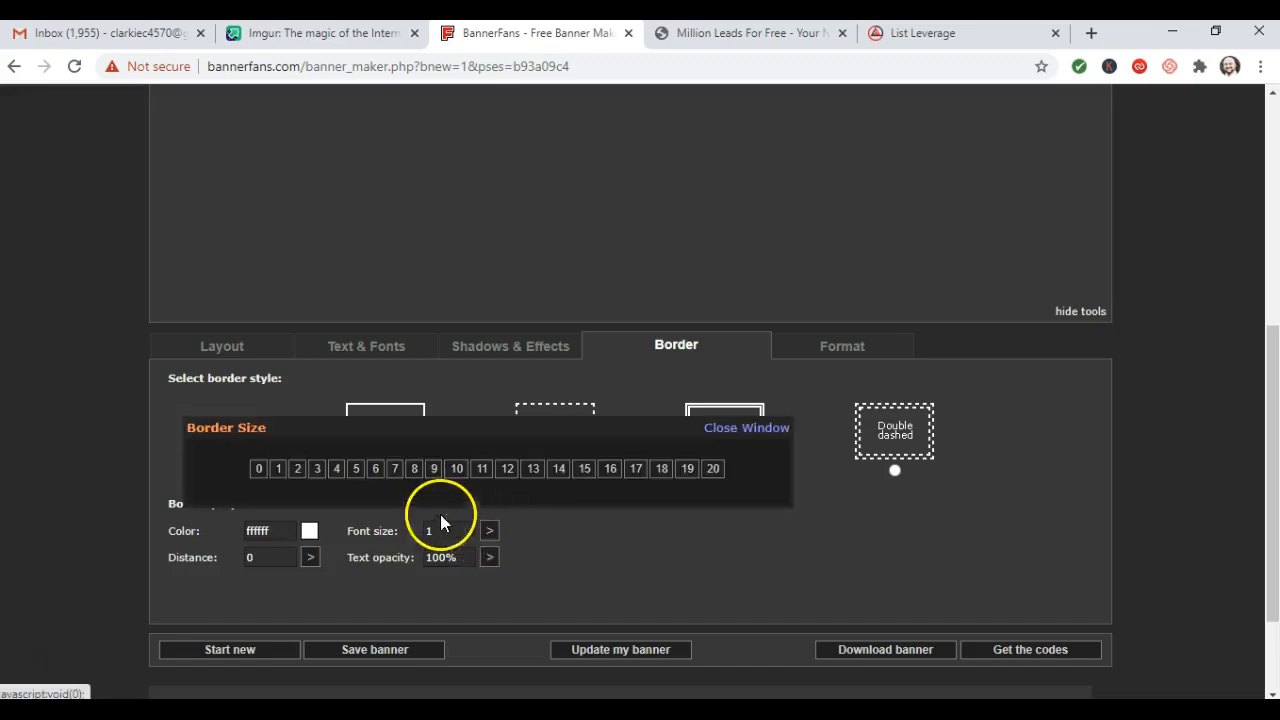
click(338, 470)
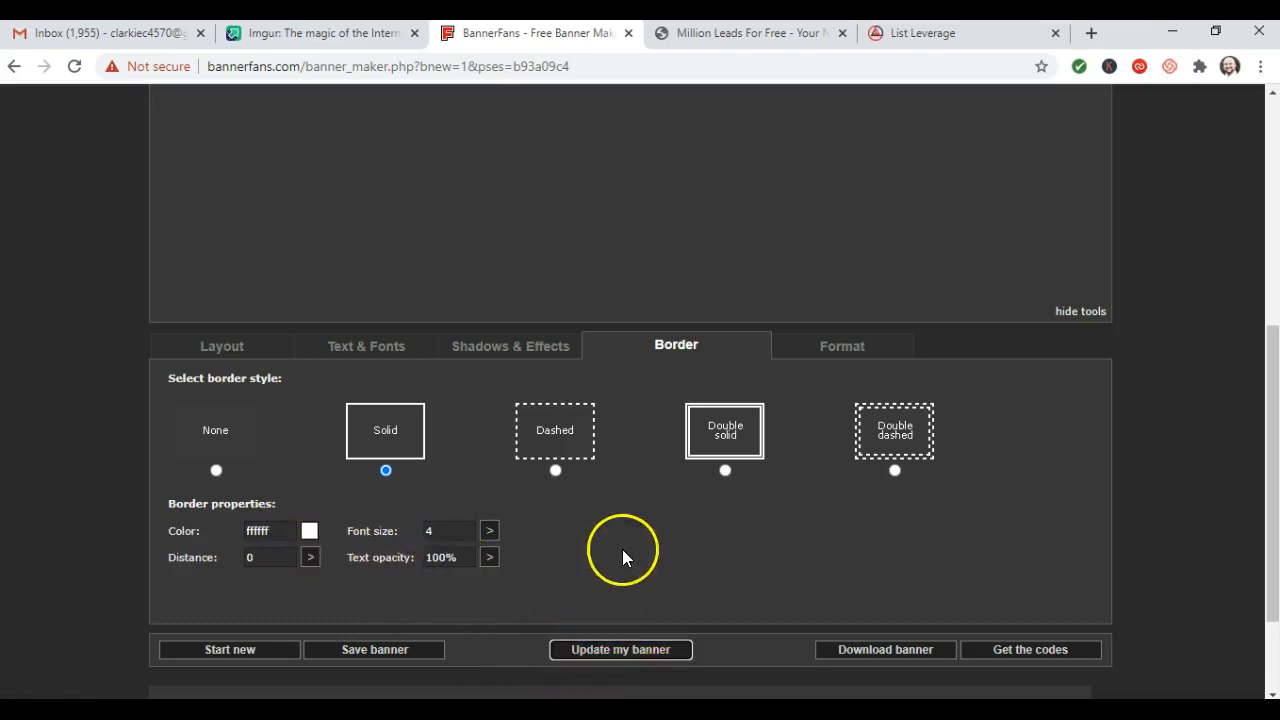
click(678, 315)
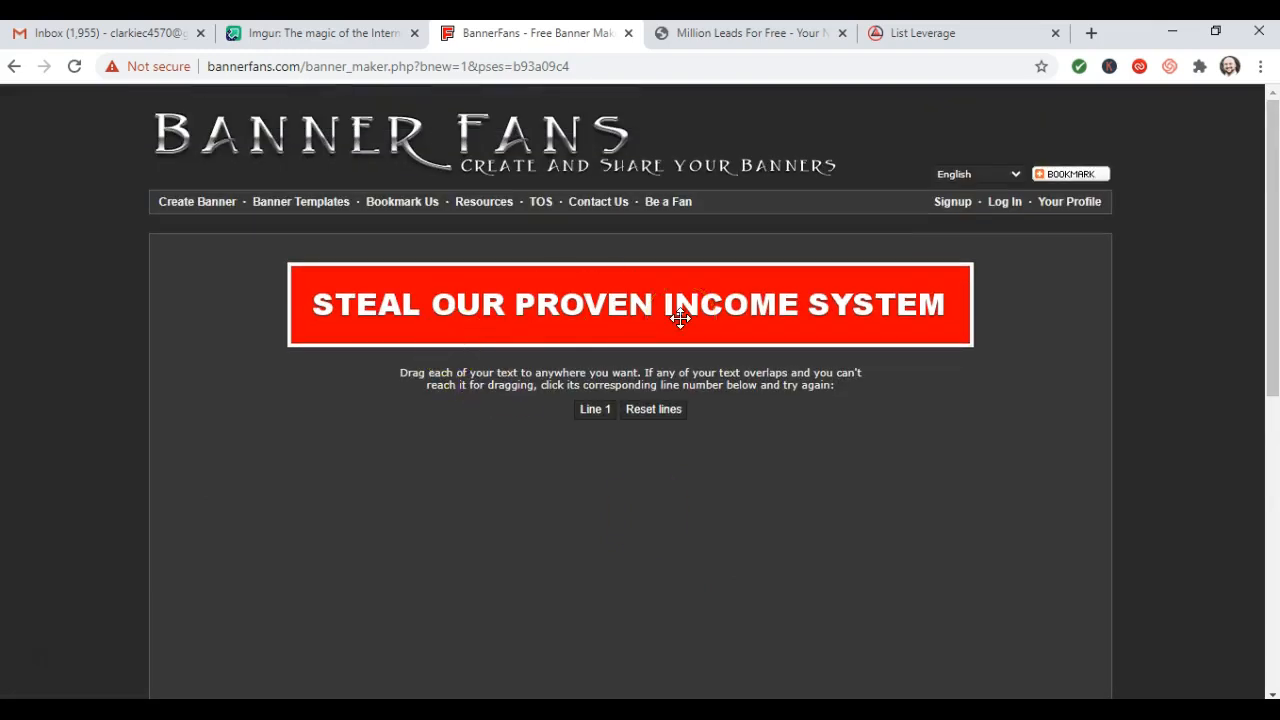
Download the finished banner as a JPG file and review it in the preview
scroll(680, 318, down, 6)
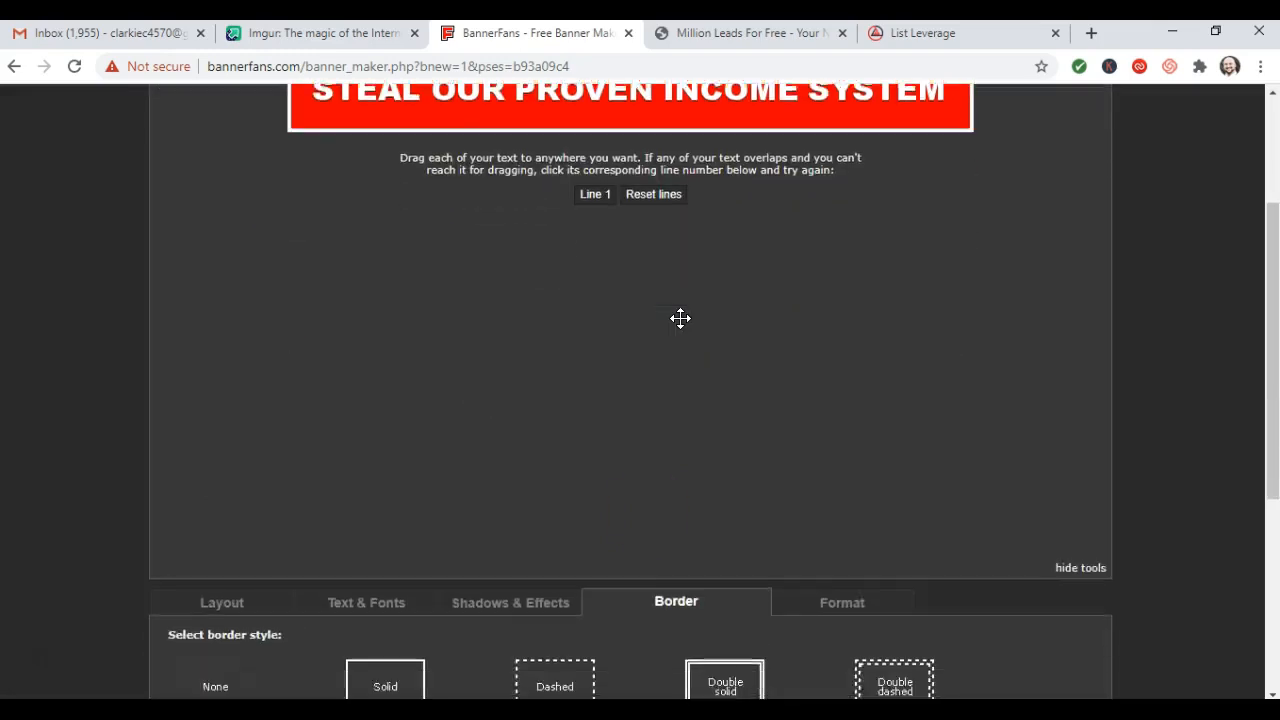
click(862, 522)
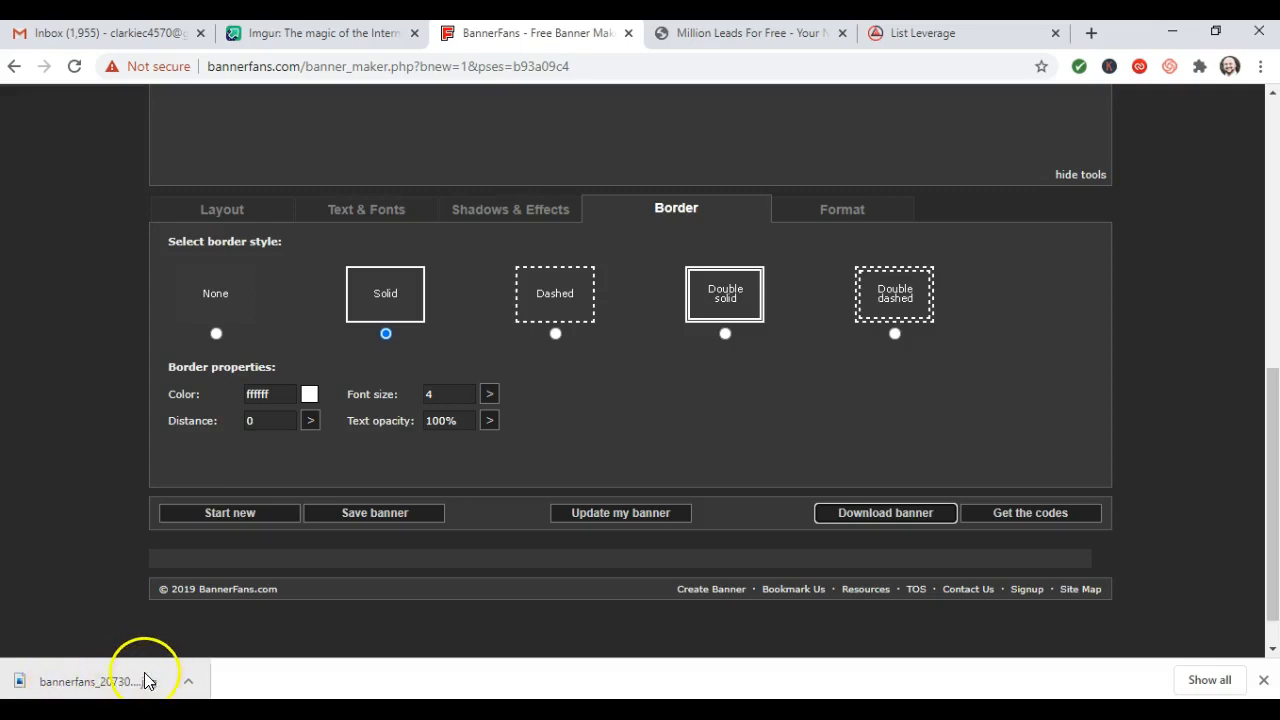
scroll(363, 580, up, 5)
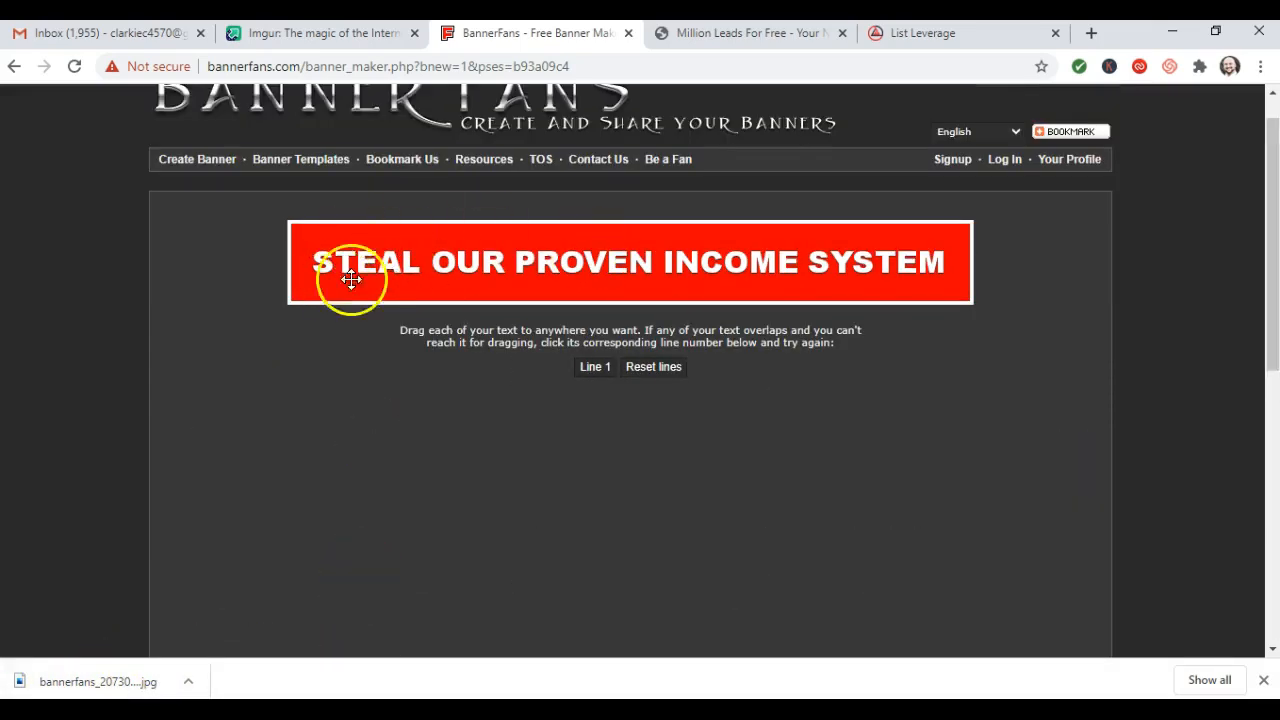
scroll(315, 395, down, 5)
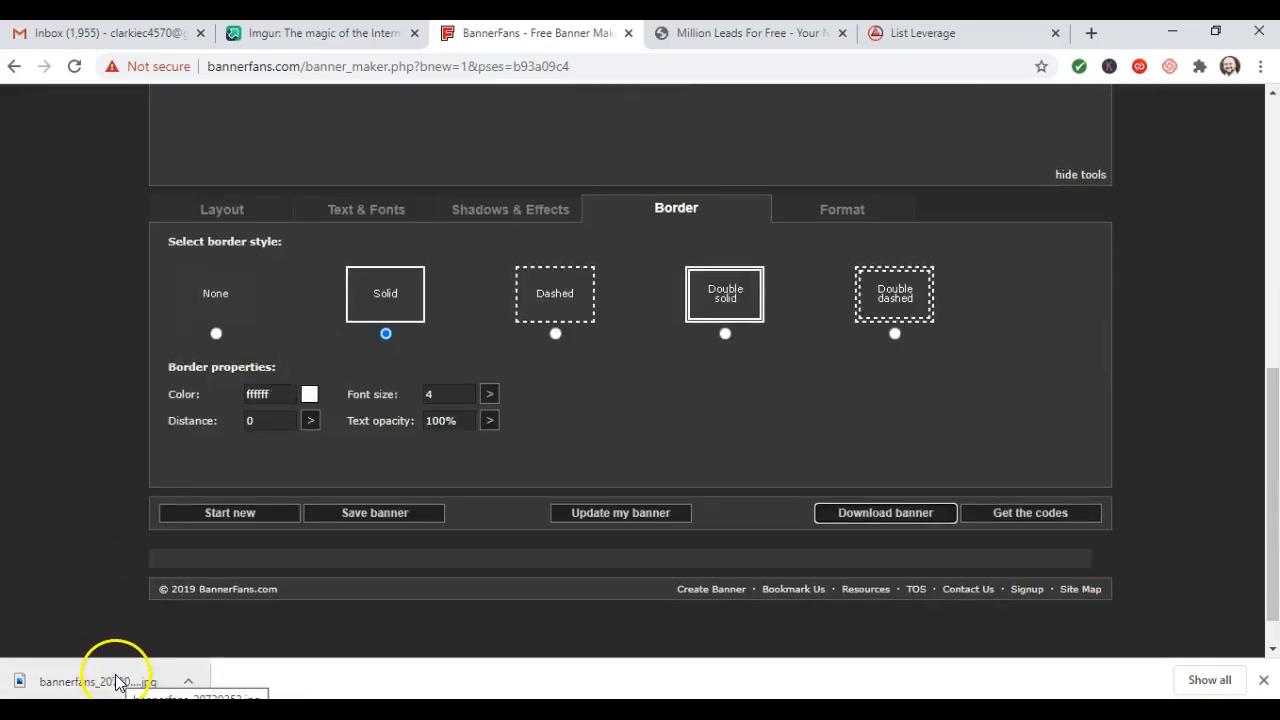
Get the codes for the banner and copy its direct image link
click(995, 515)
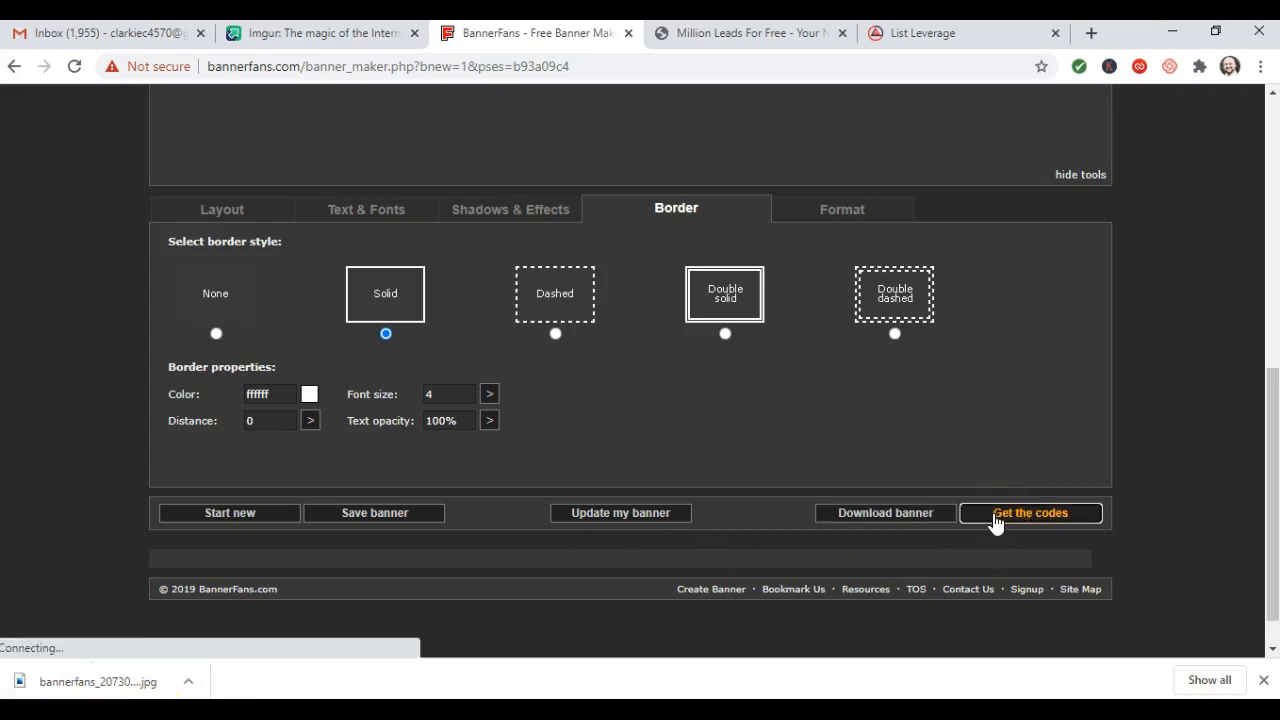
scroll(865, 441, up, 2)
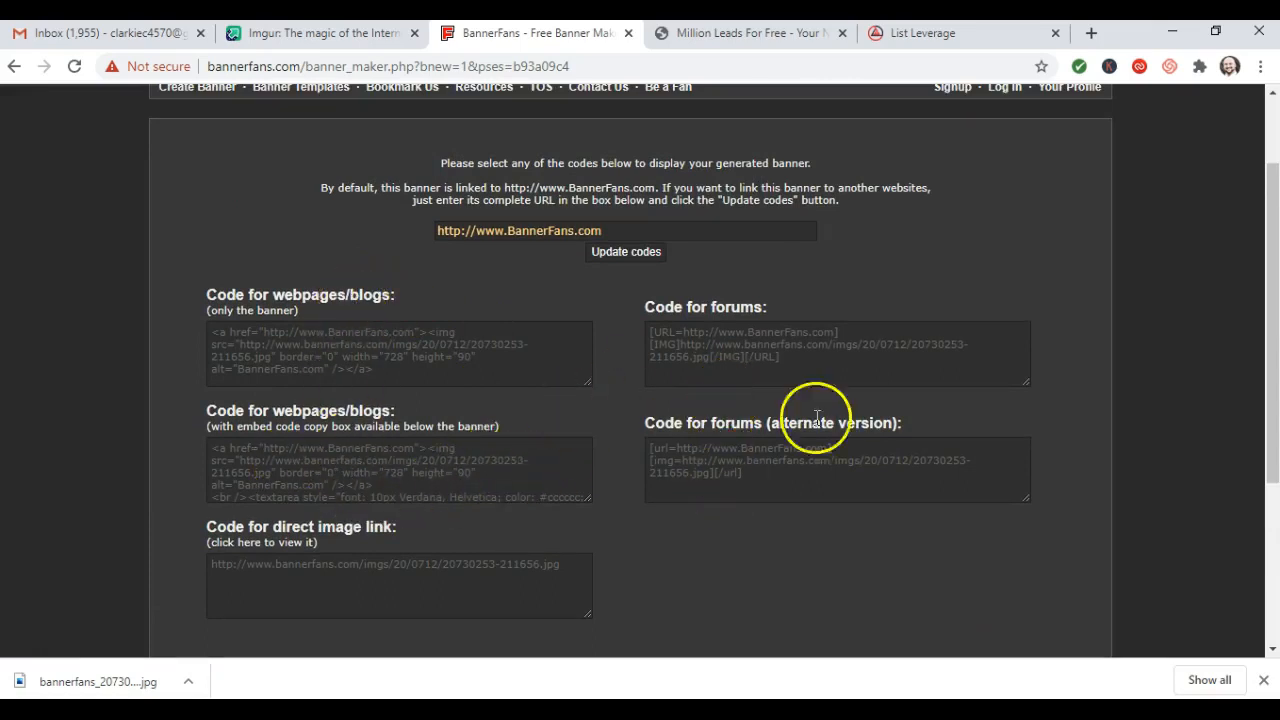
scroll(668, 452, down, 1)
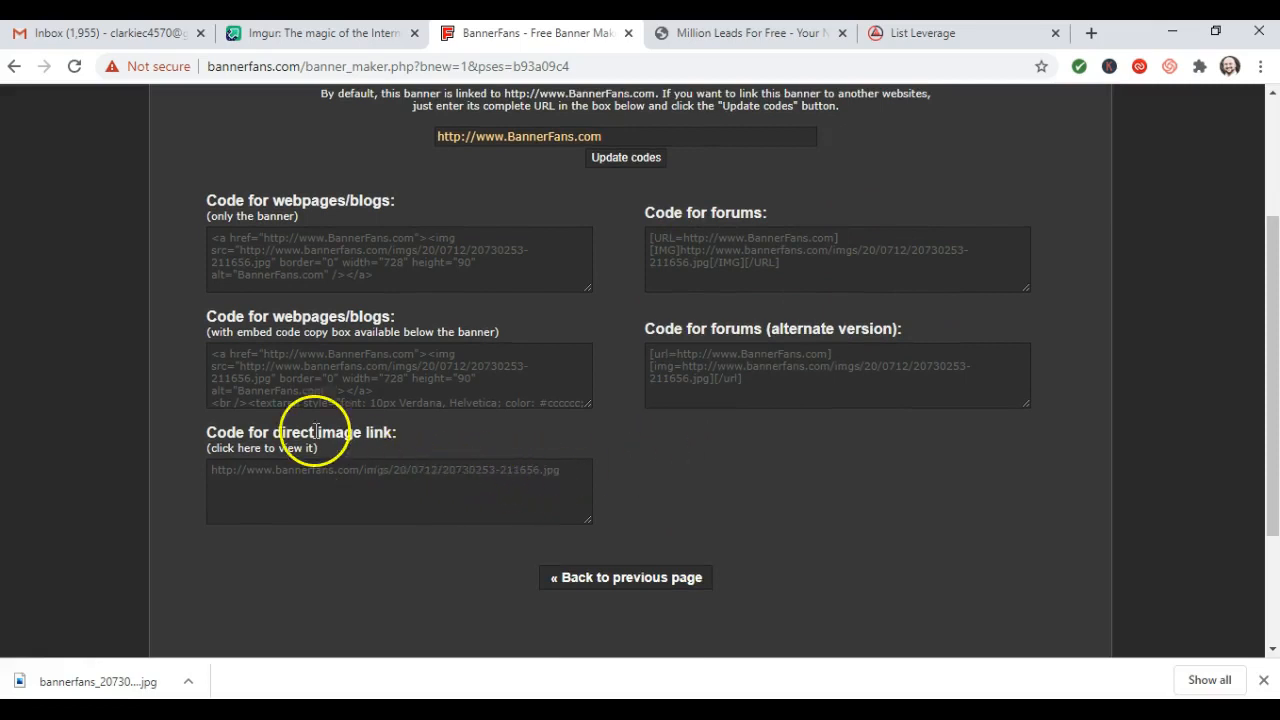
right_click(457, 475)
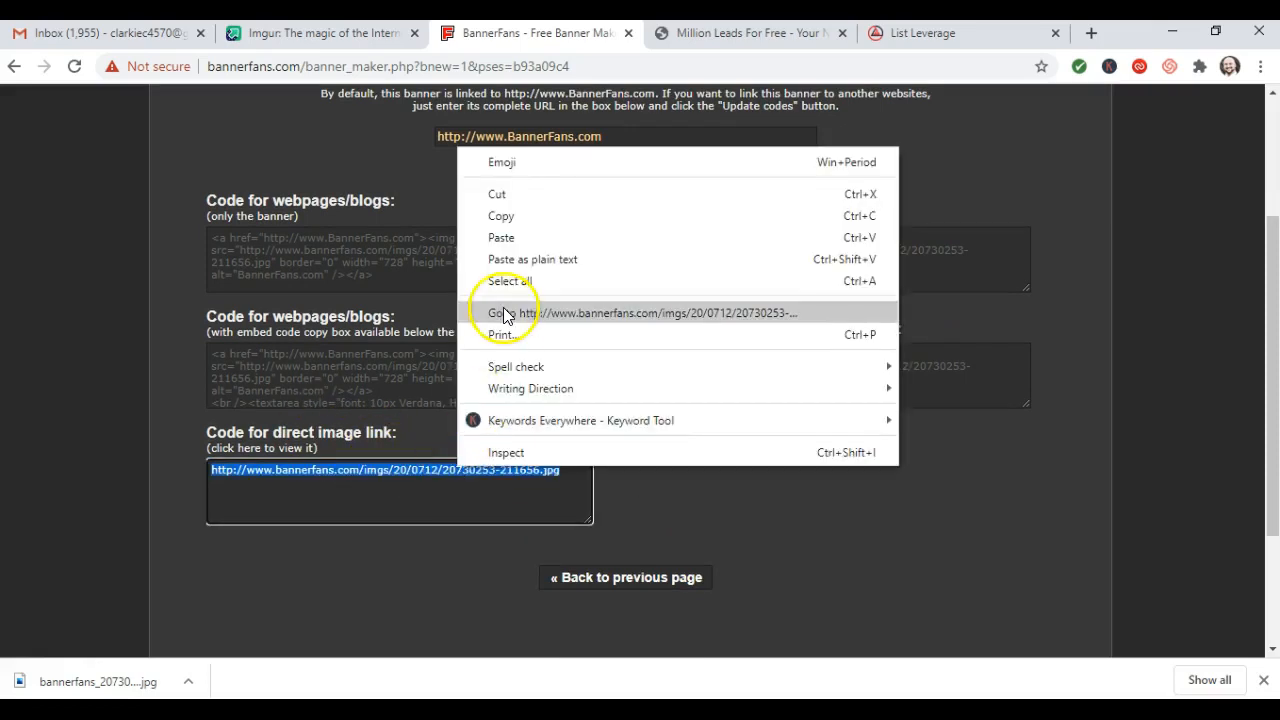
click(500, 216)
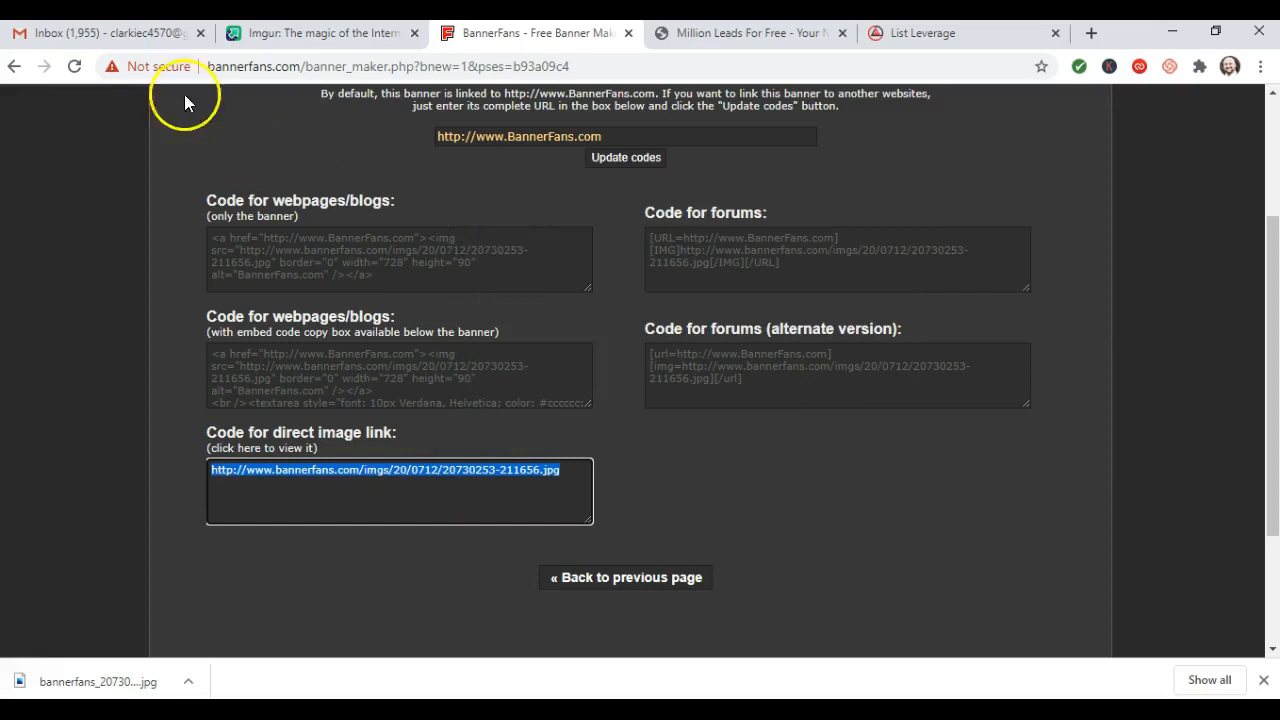
Switch to Gmail and paste the direct image link as plain text into the new message body
click(92, 38)
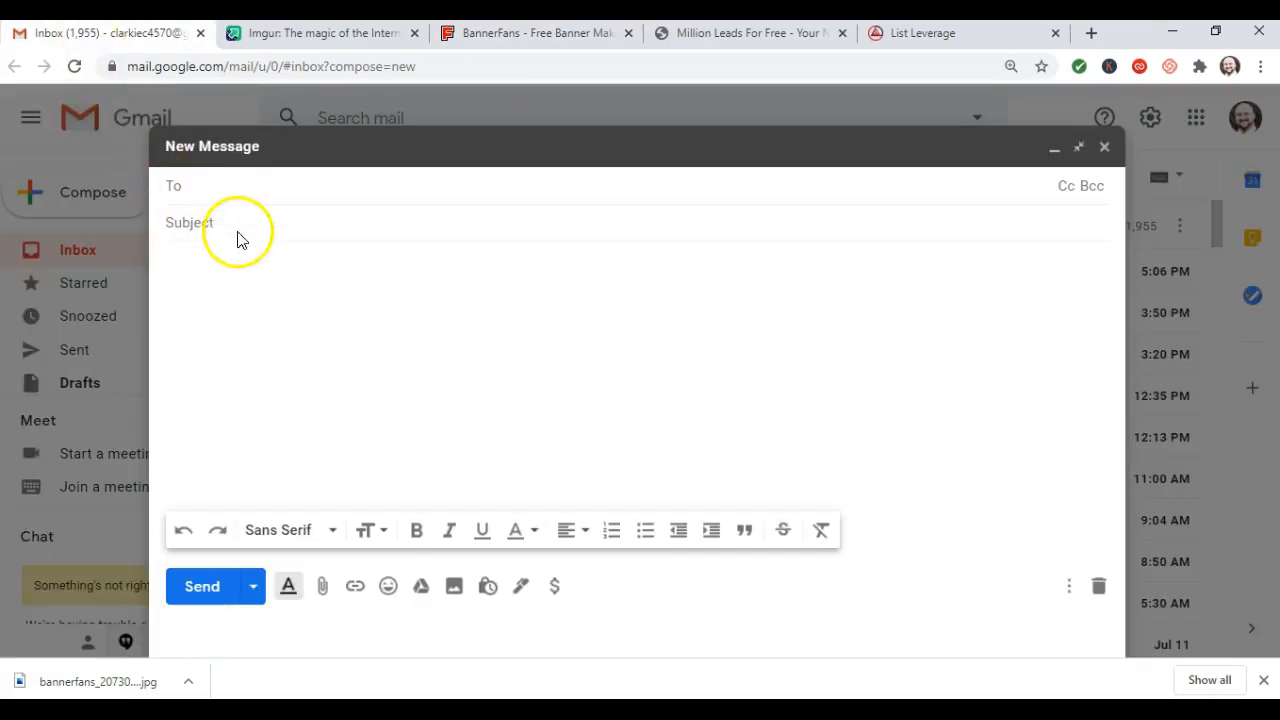
click(263, 277)
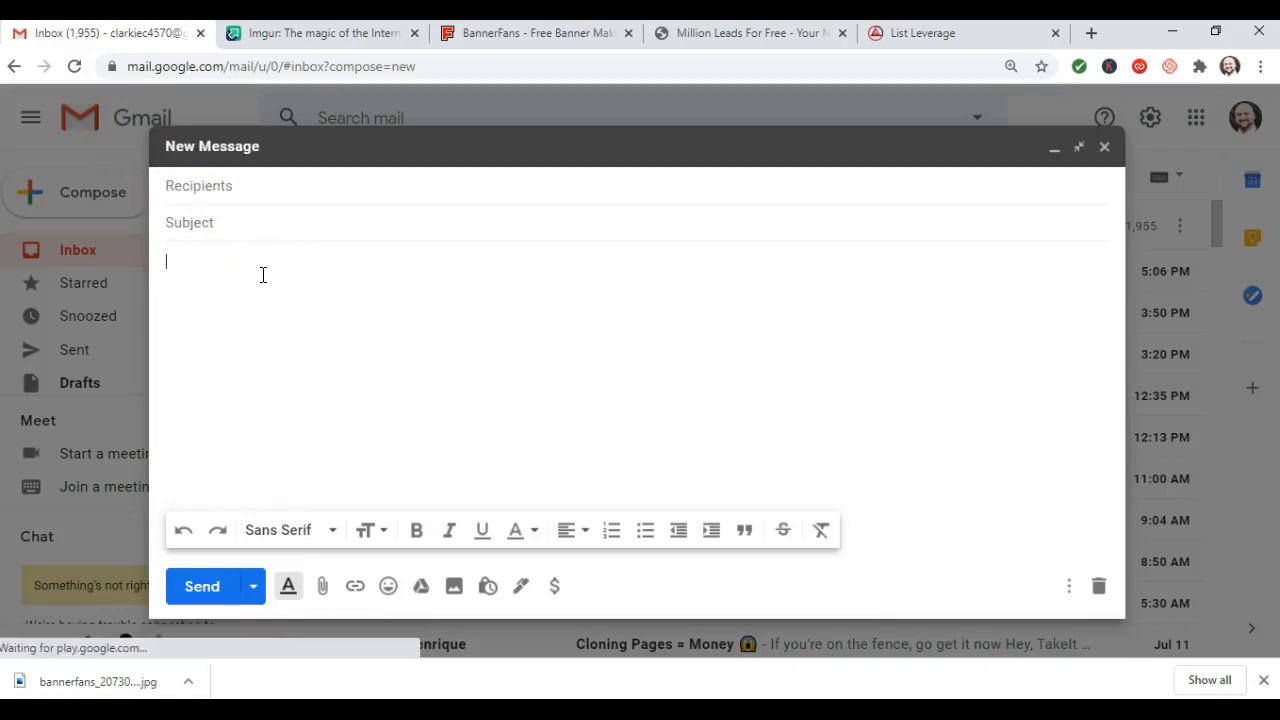
right_click(263, 272)
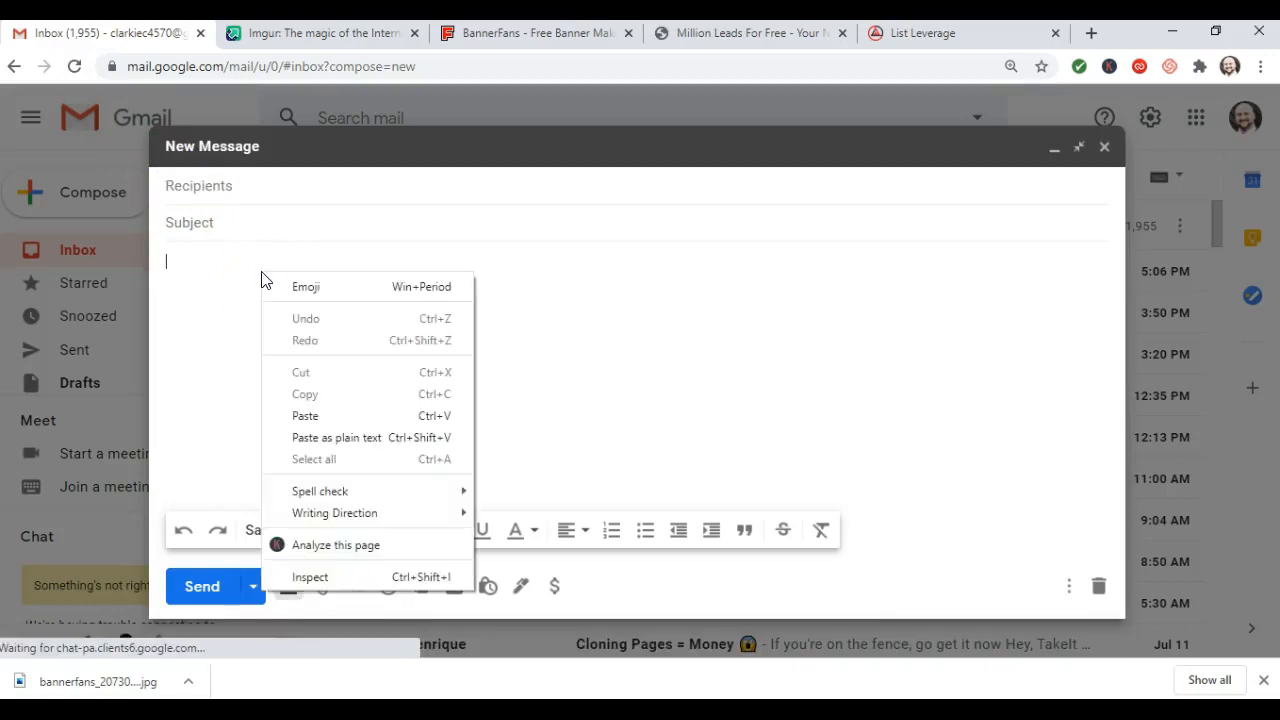
click(306, 434)
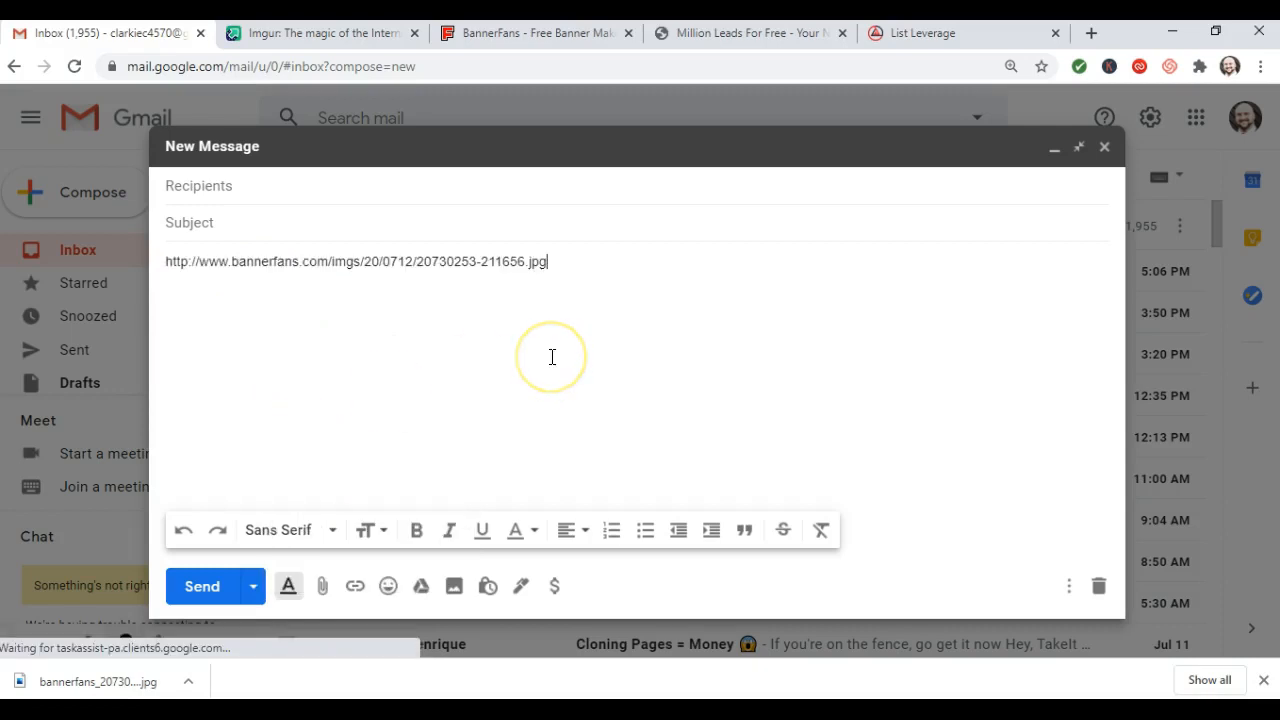
Insert the line "PUT BANNER TITLE AND COLOR HERE" above the banner link in the draft
click(166, 261)
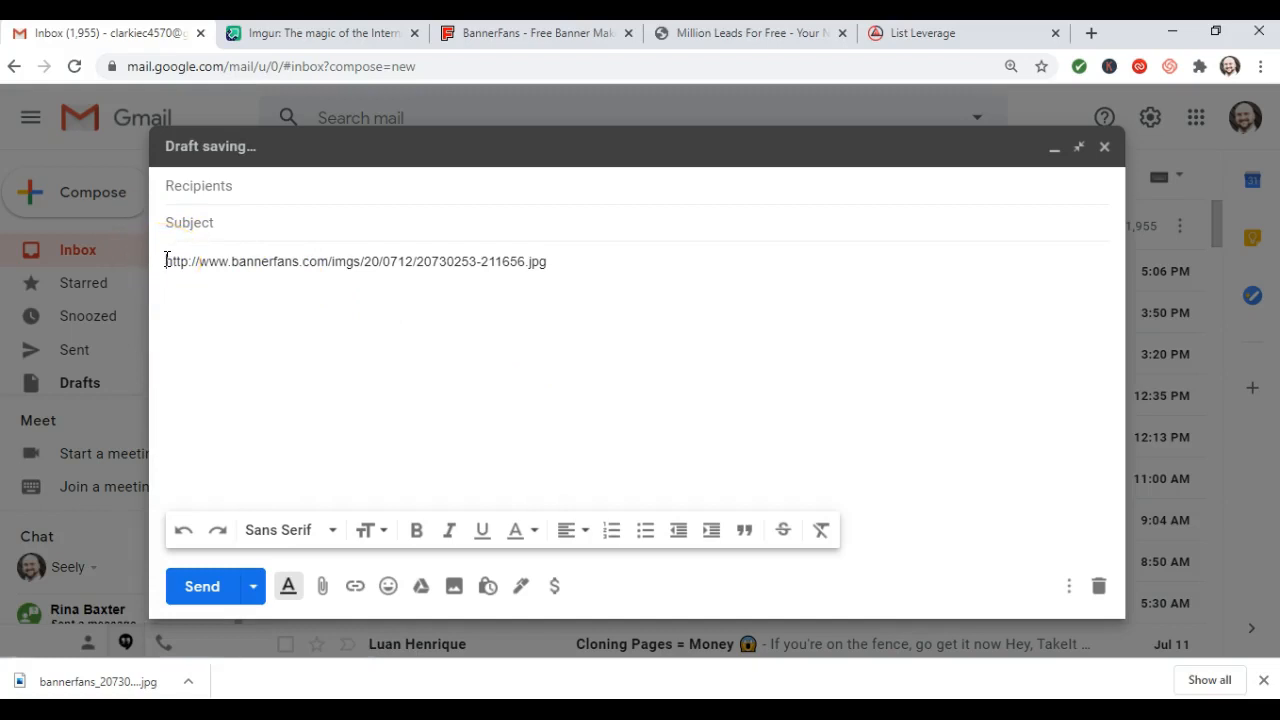
key(Return)
click(199, 259)
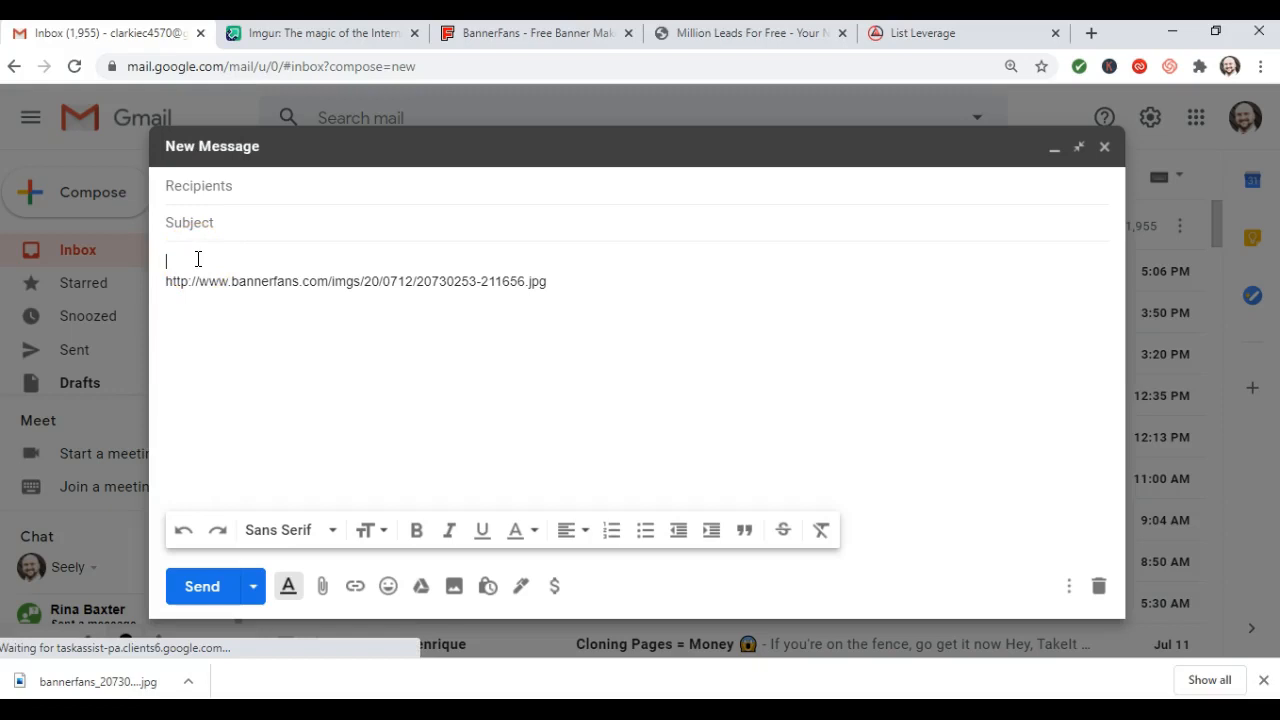
text(PUT )
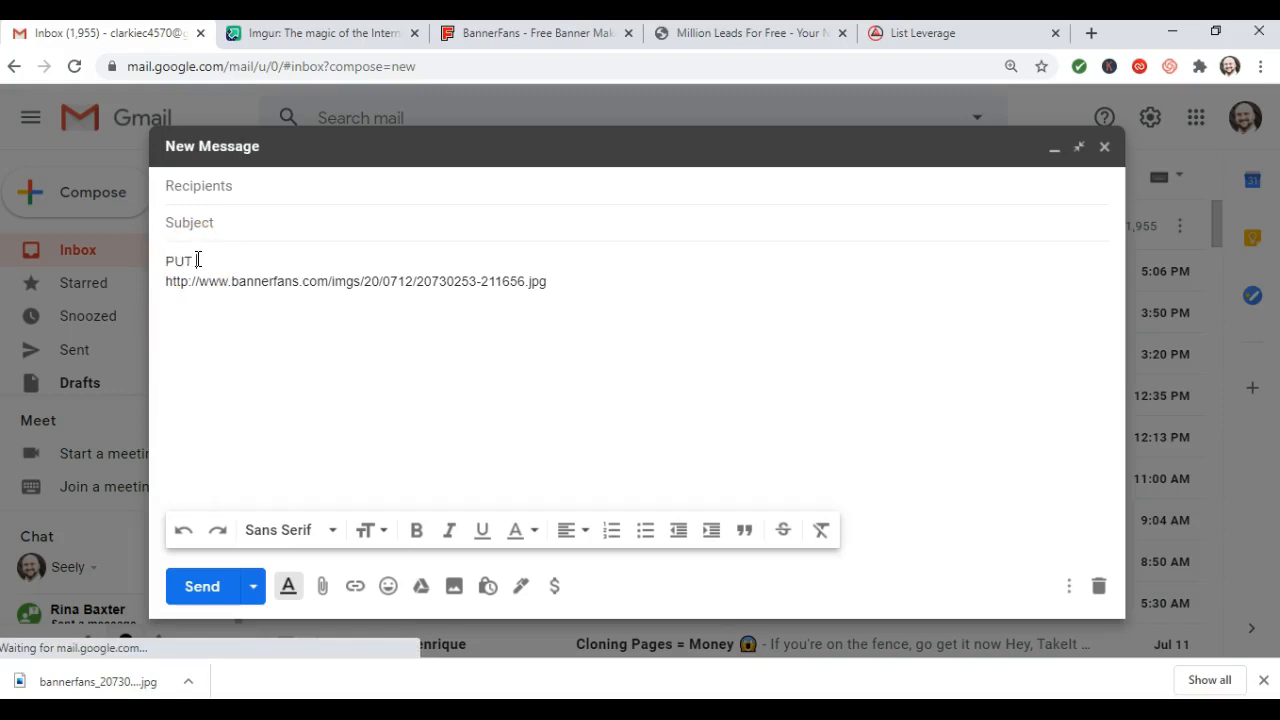
text(BANNER TITLE AND COLOR HERE)
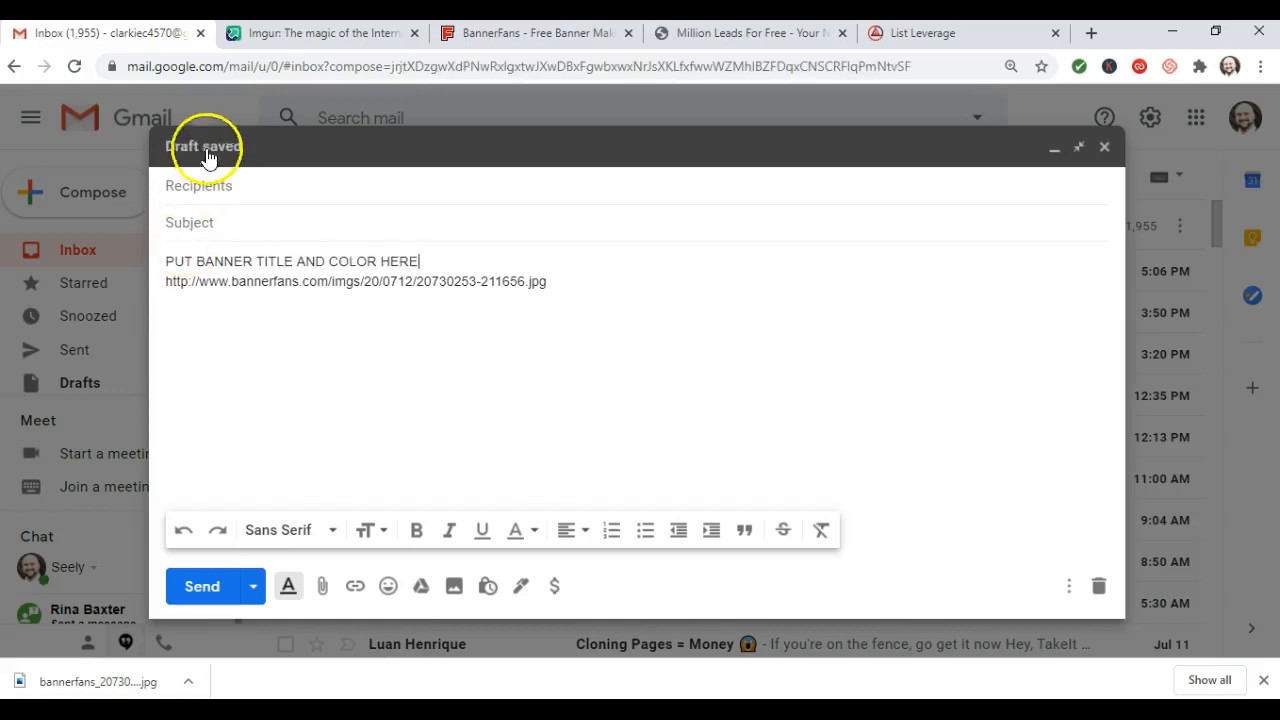
Switch back to BannerFans and return from the codes page to the banner editor
click(494, 40)
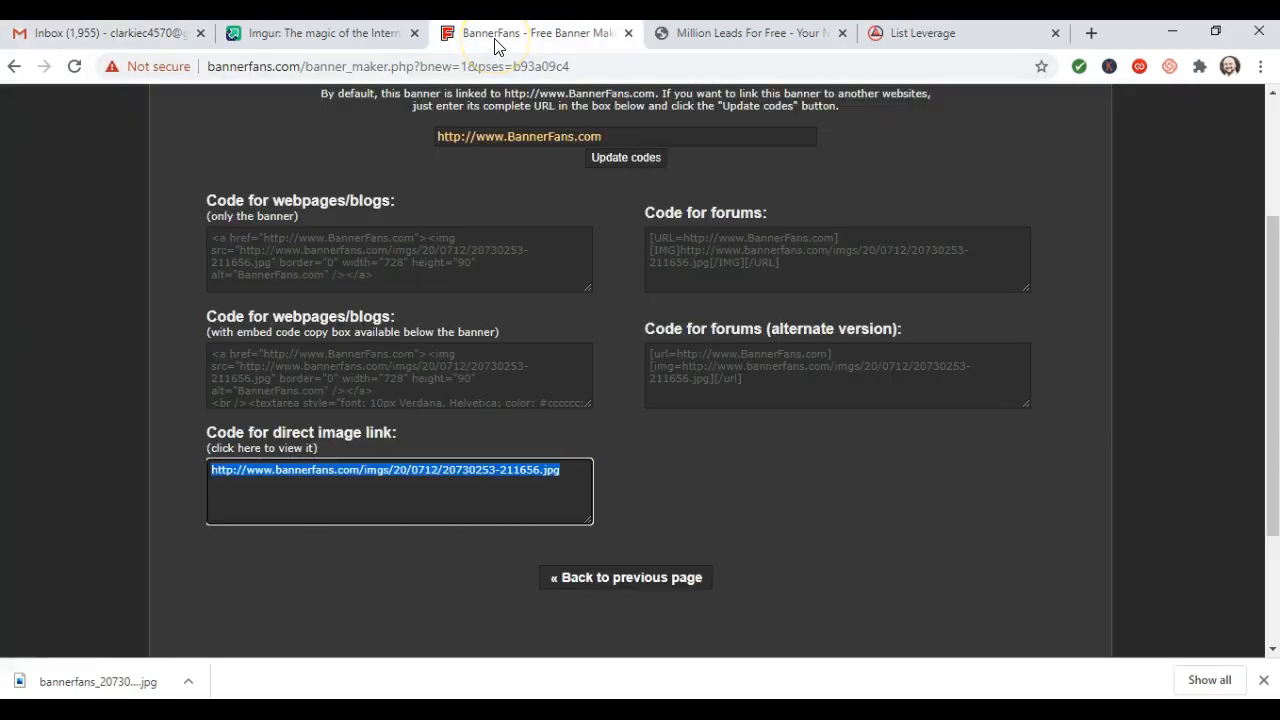
scroll(523, 366, down, 2)
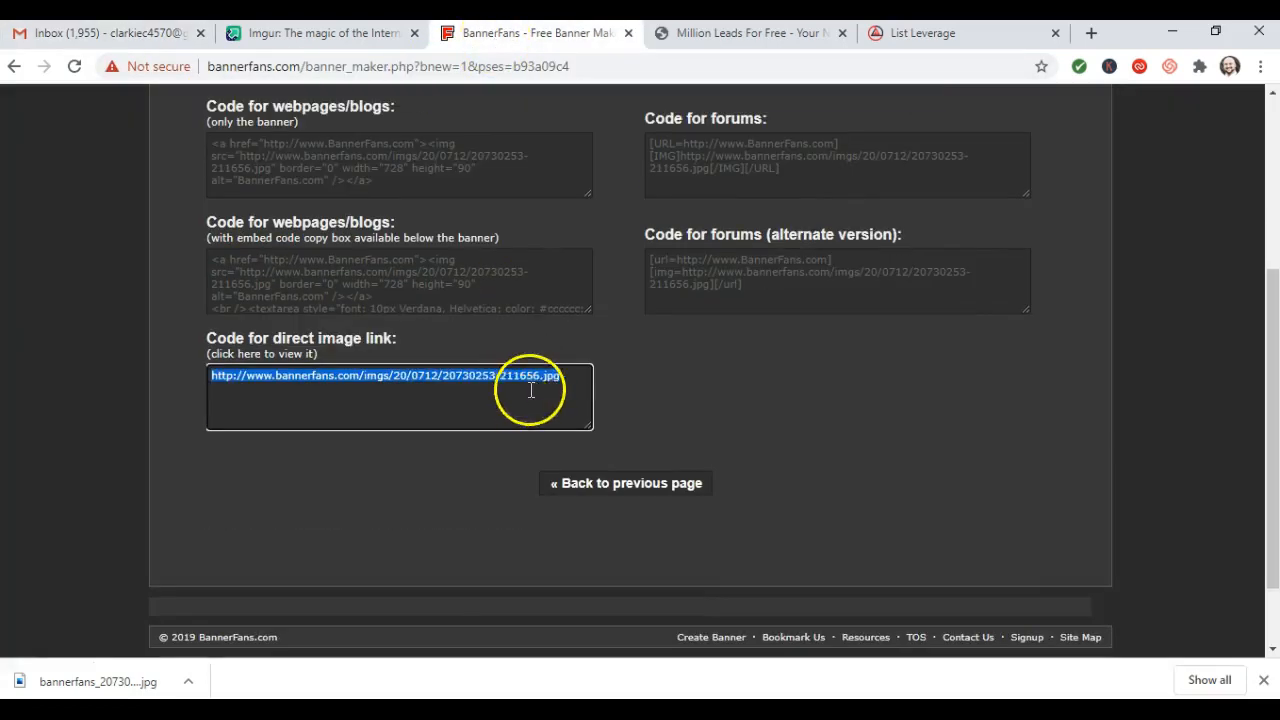
click(594, 490)
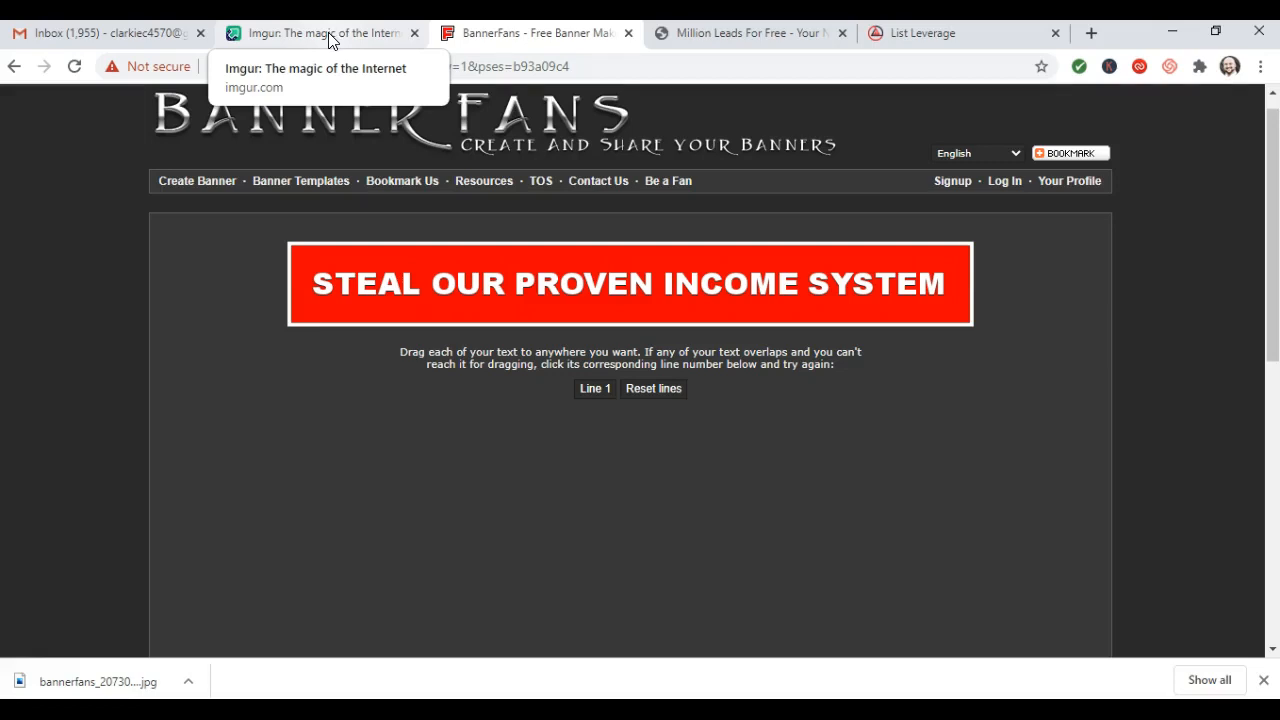
Switch to Imgur, upload the downloaded BannerFans JPG as a new post, and download the post's image
click(331, 40)
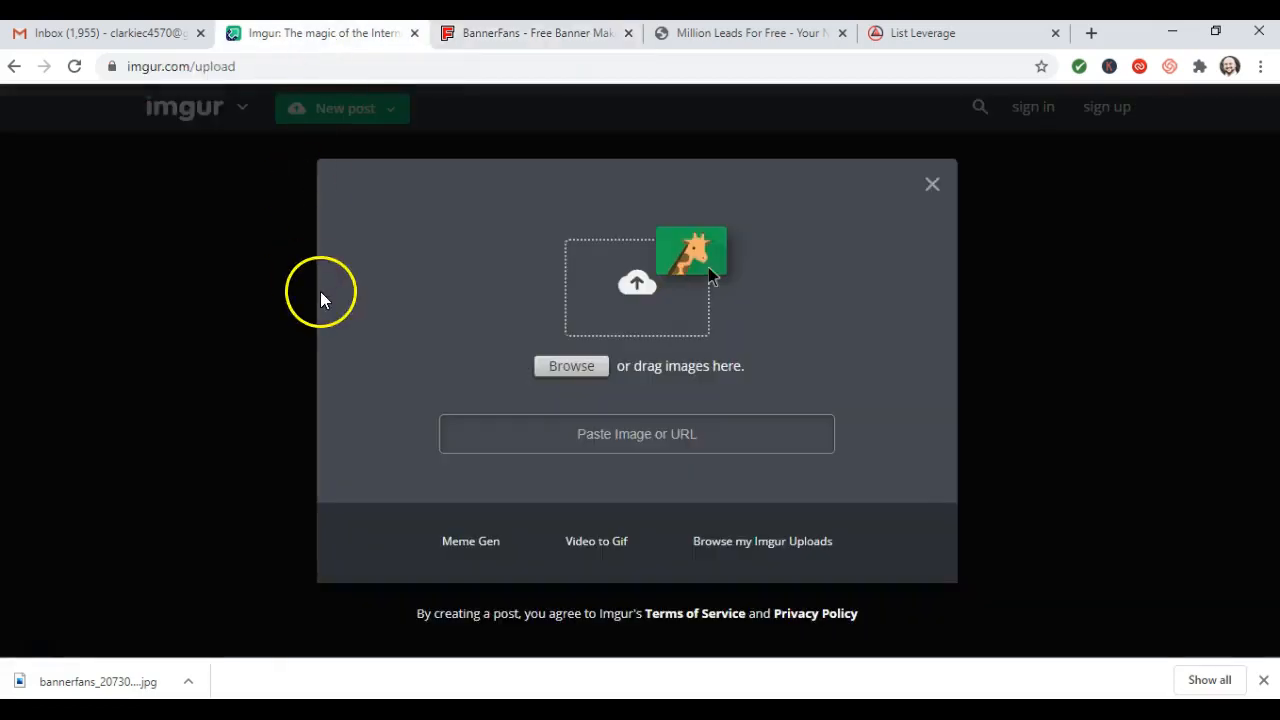
click(128, 683)
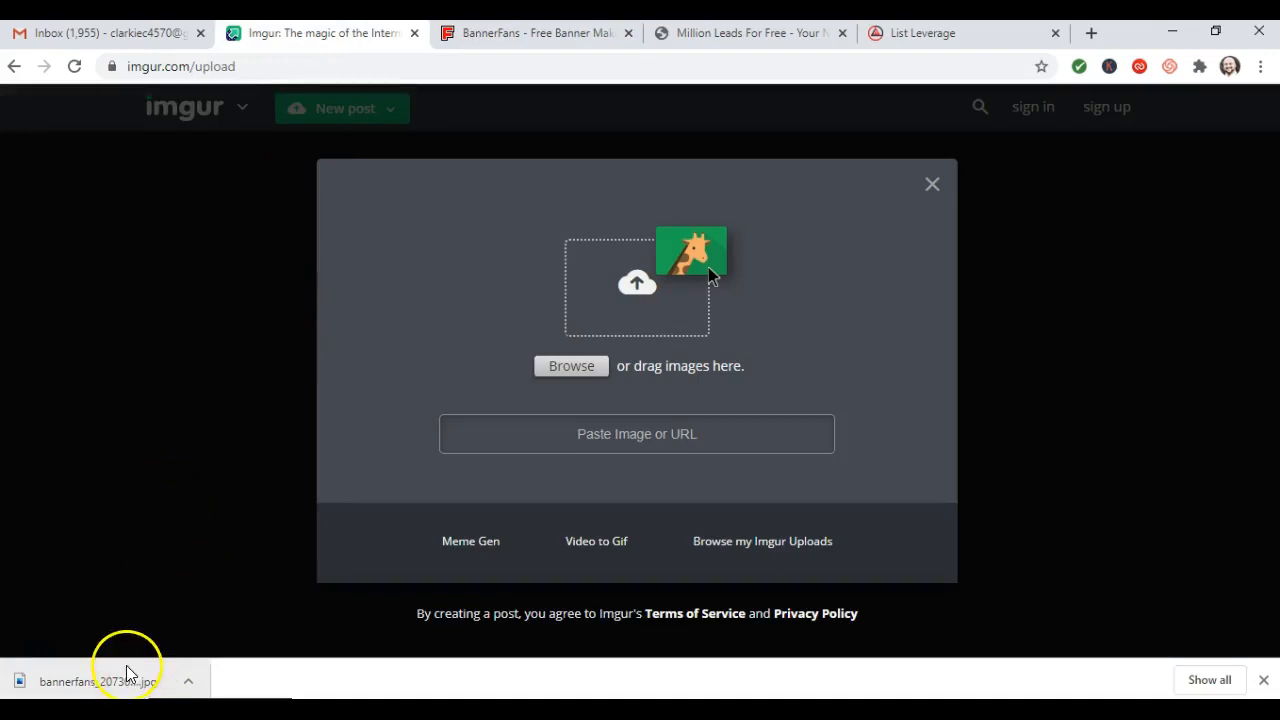
drag(128, 683, 635, 360)
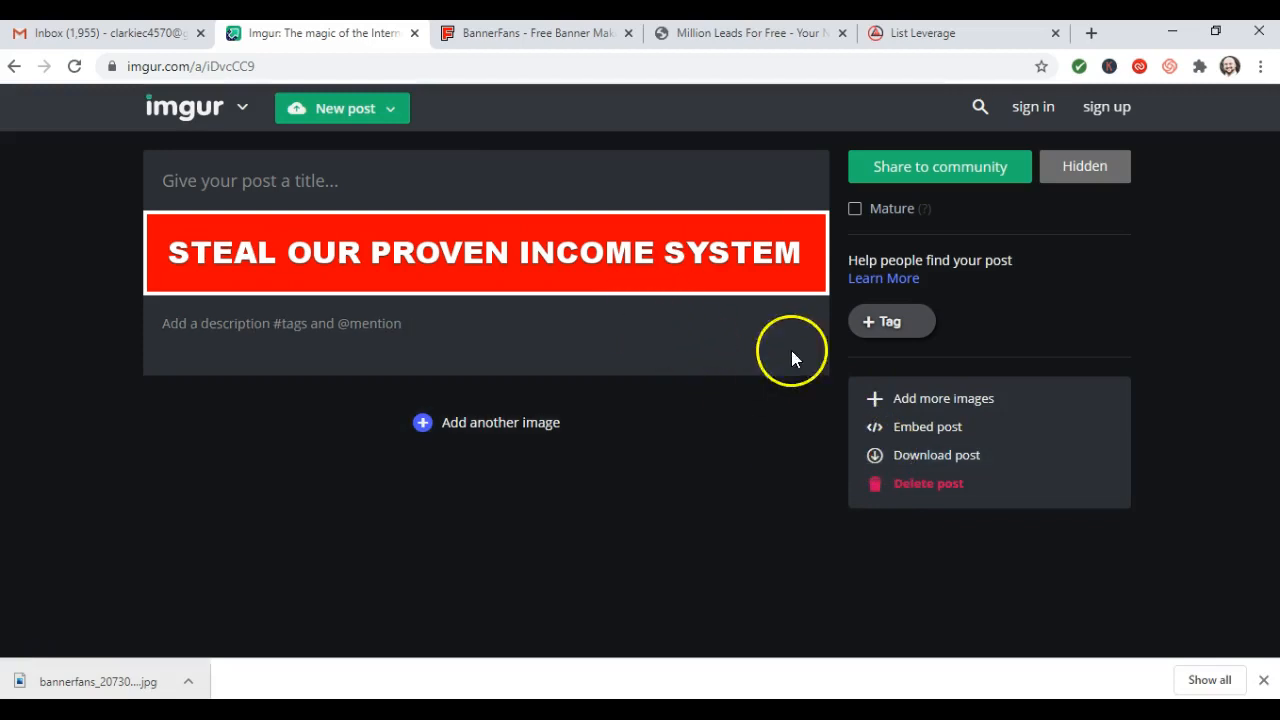
mouse_move(749, 240)
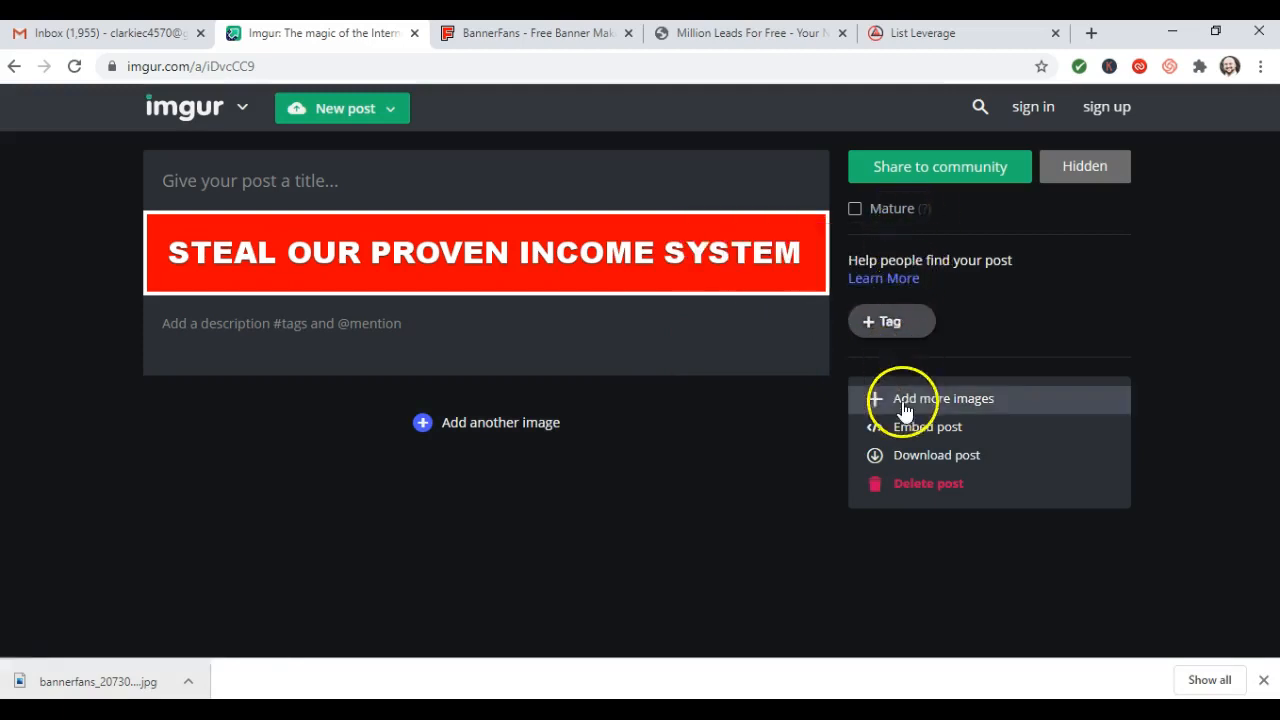
click(897, 458)
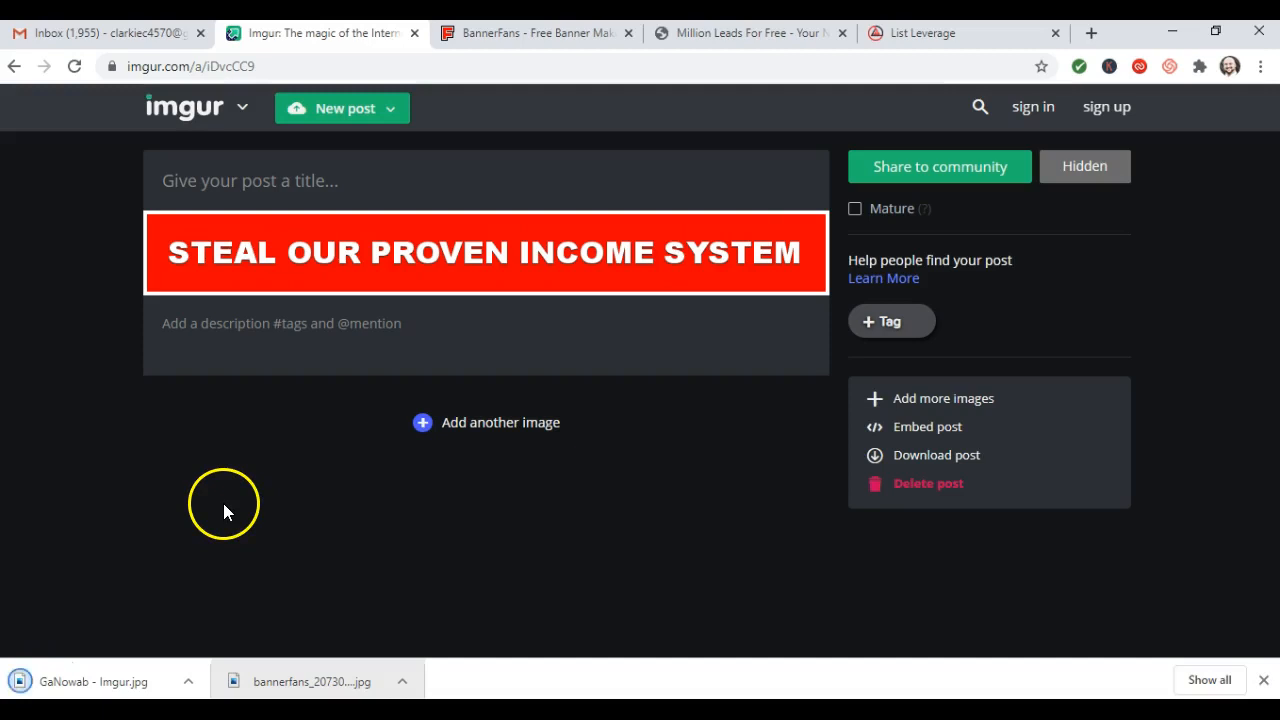
Copy the uploaded banner's Imgur link and open it in a new browser tab
mouse_move(386, 276)
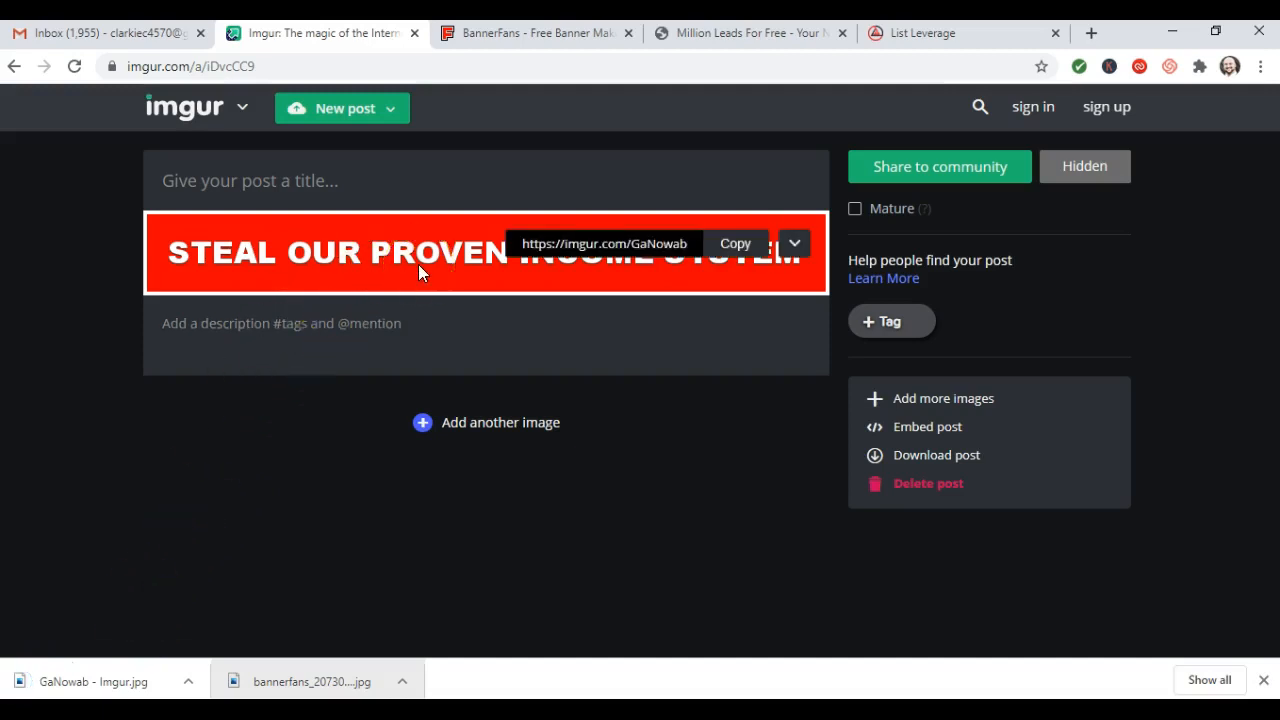
click(355, 320)
click(738, 250)
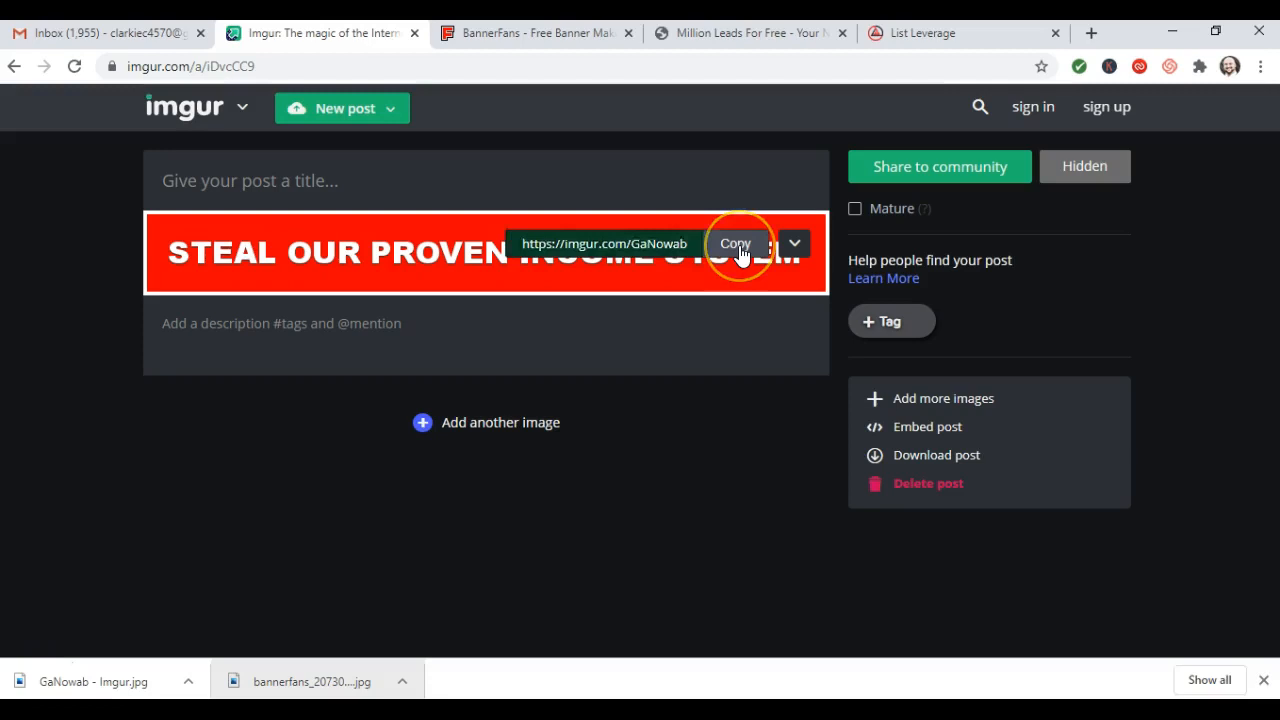
click(1094, 37)
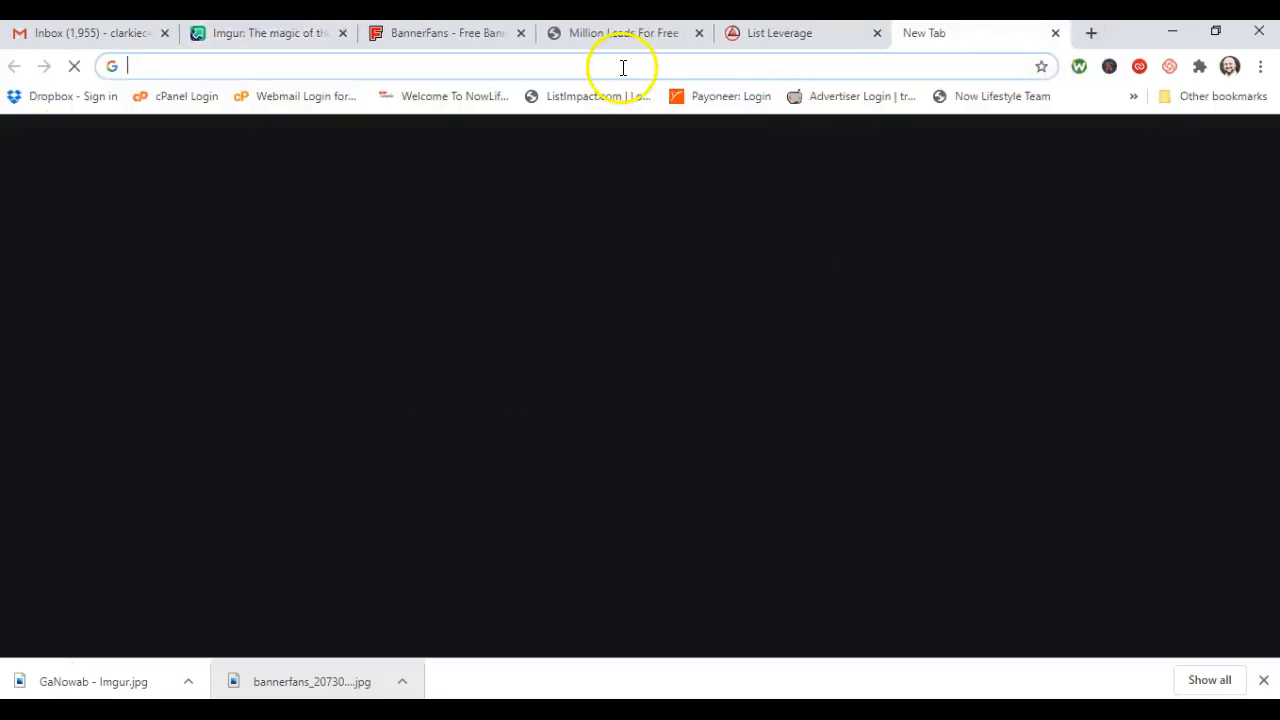
right_click(621, 72)
click(680, 216)
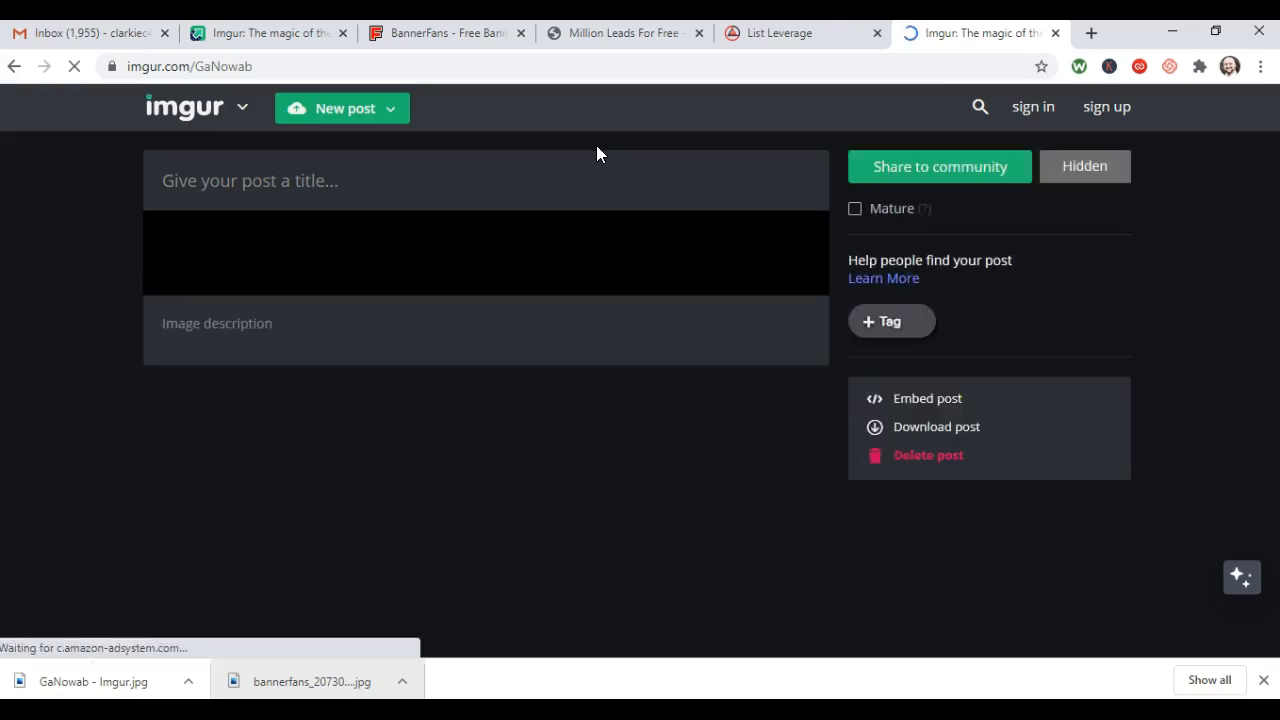
Open the banner image from the Imgur page by itself in a new tab and show it
click(607, 245)
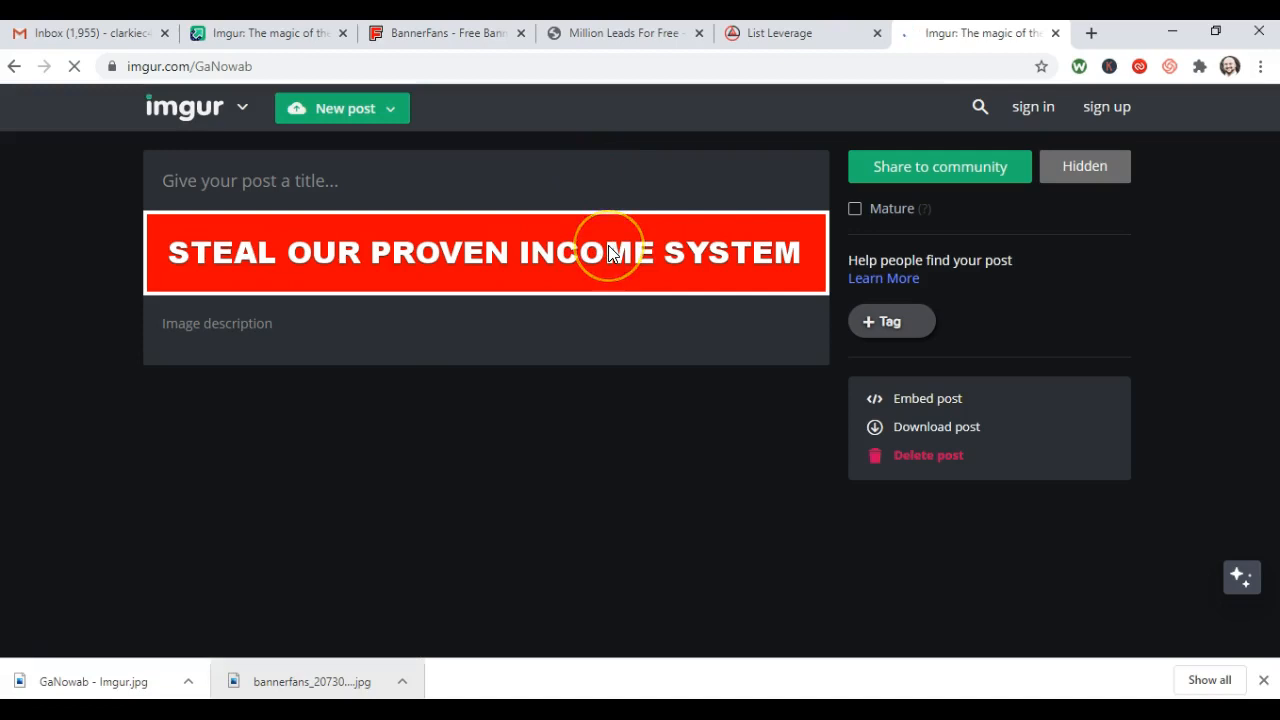
right_click(608, 245)
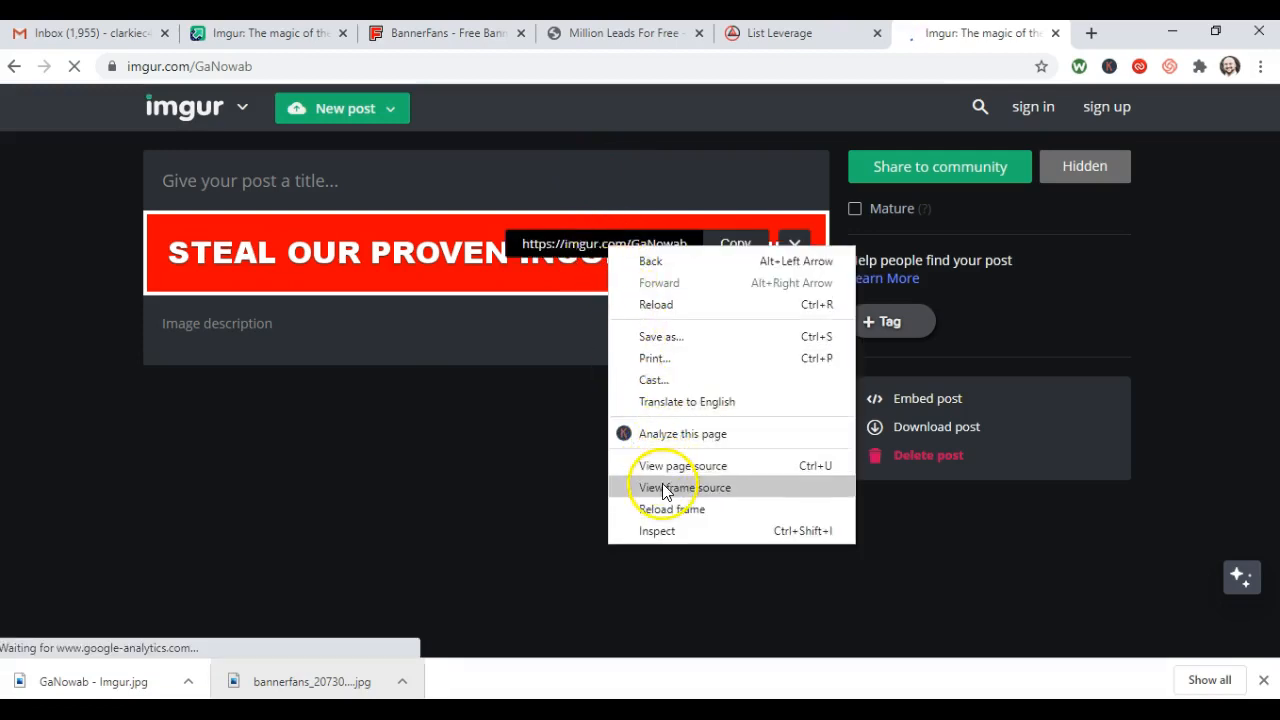
click(557, 310)
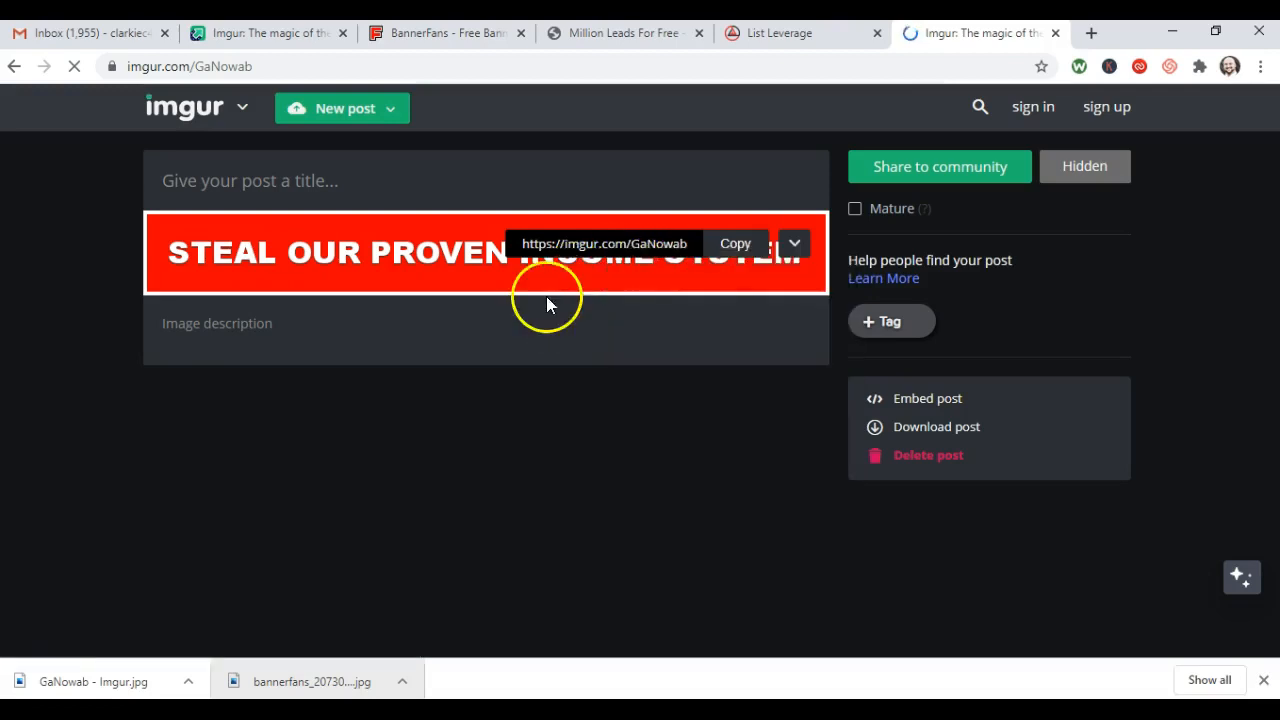
right_click(499, 258)
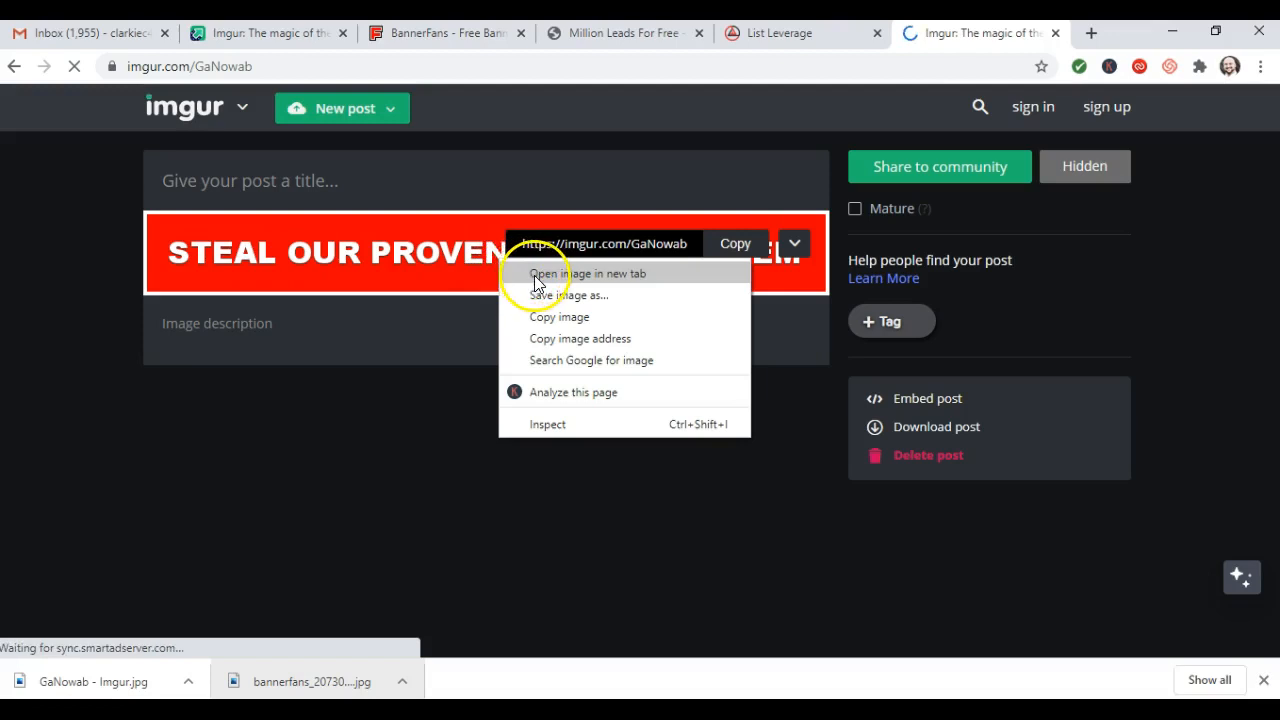
click(538, 274)
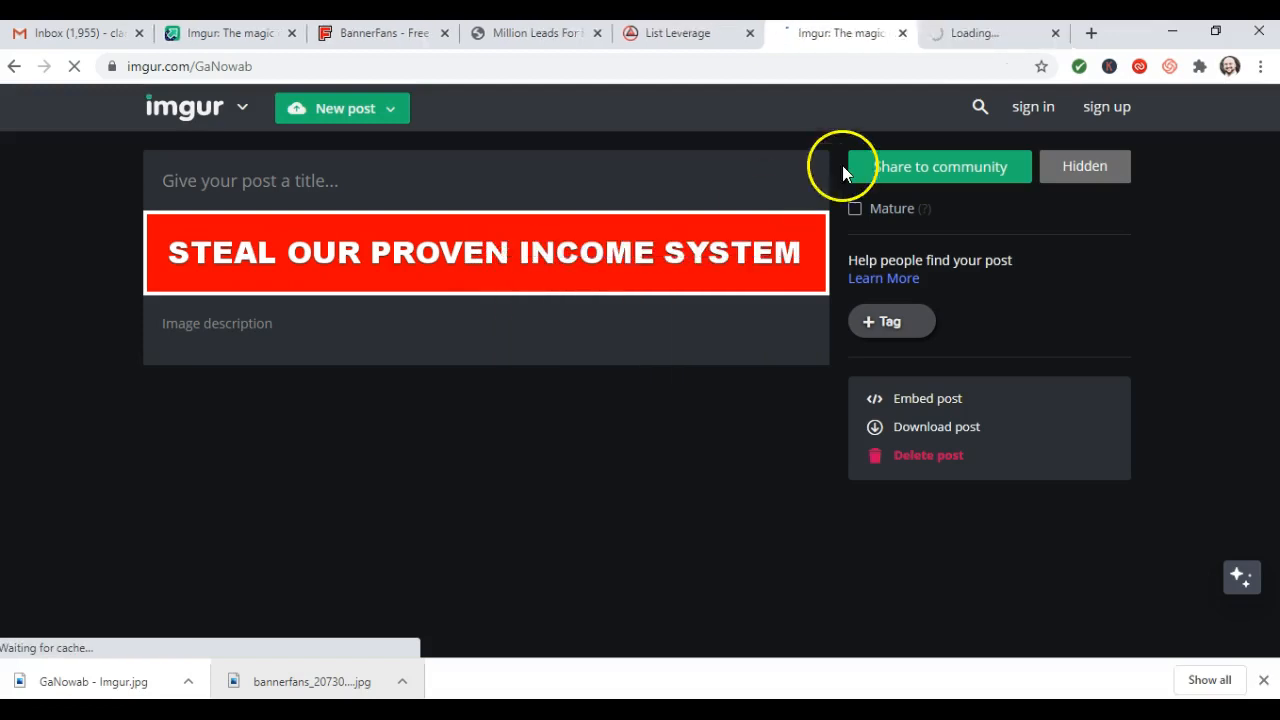
click(975, 34)
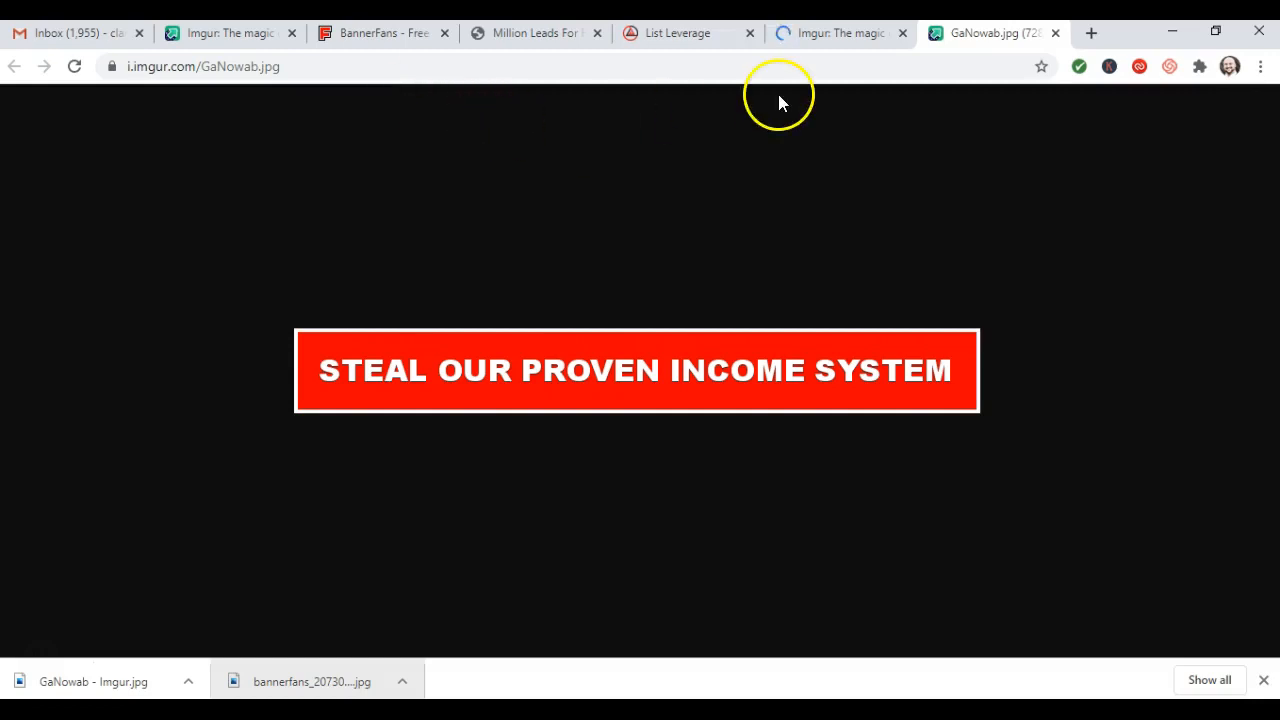
click(800, 40)
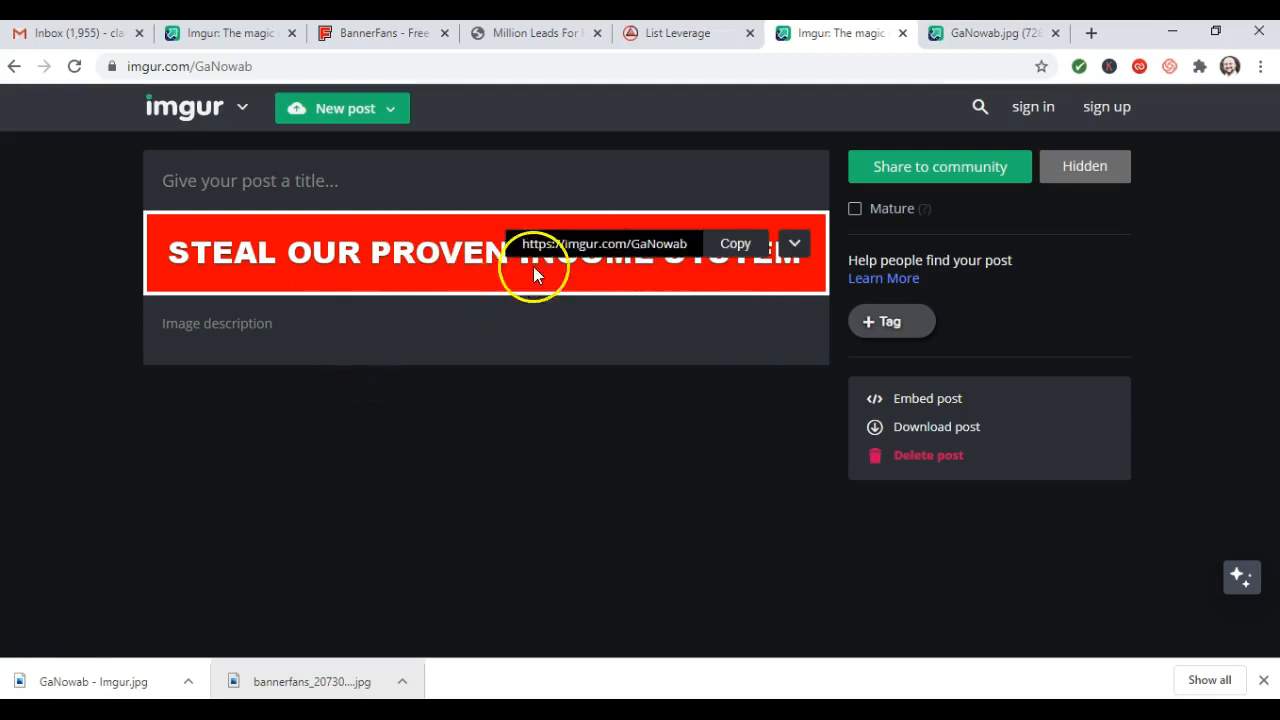
right_click(390, 260)
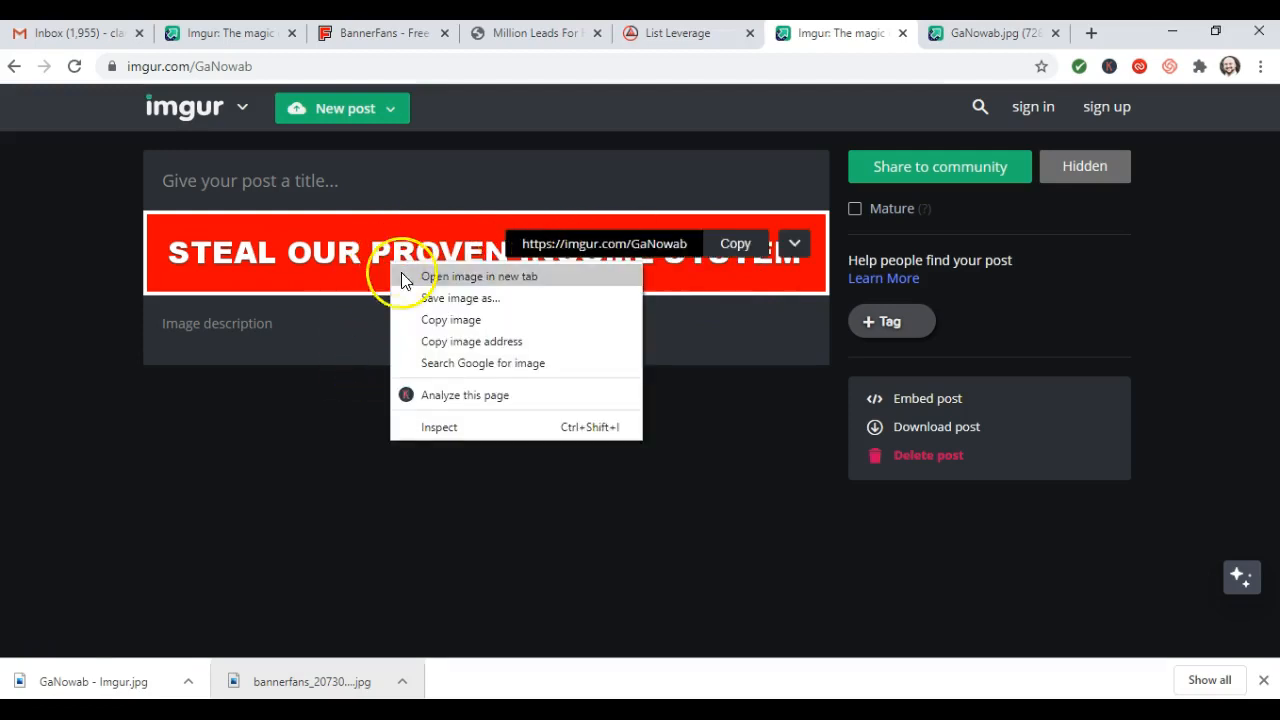
click(988, 36)
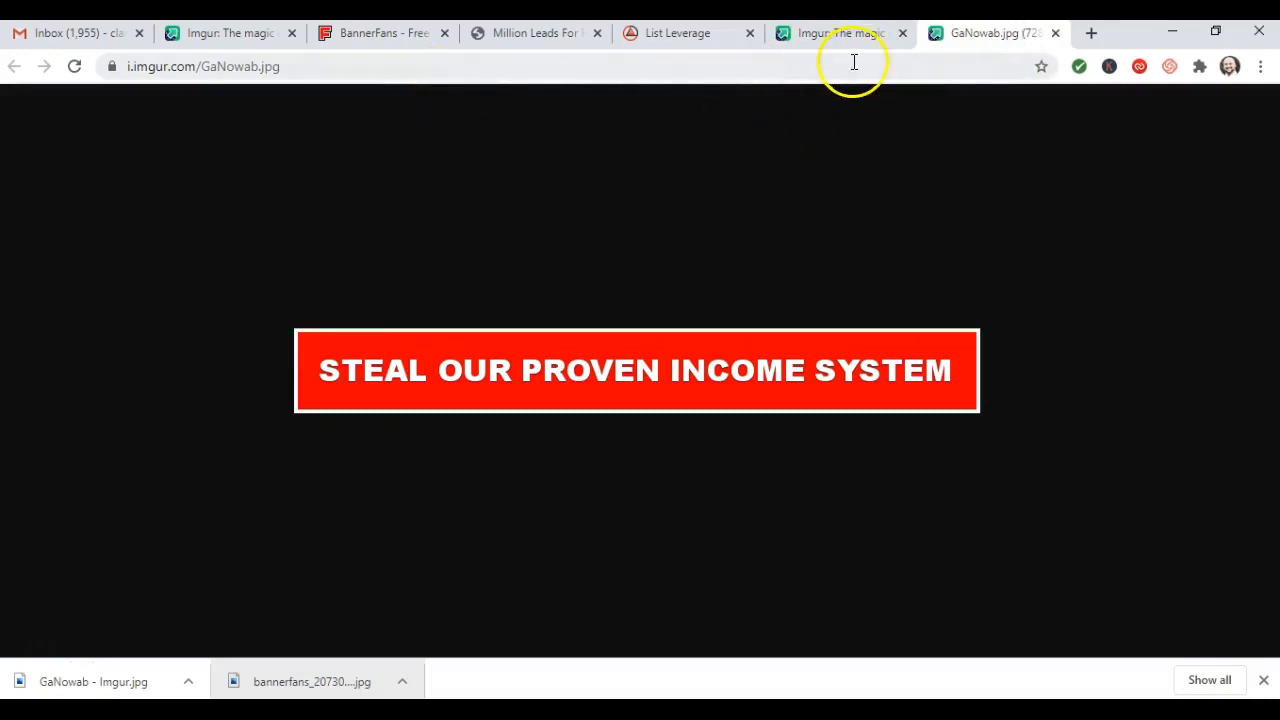
Bookmark the standalone banner image under the name "MY RED BANNER ON IMGUR (728×90)" in Other bookmarks
click(1040, 68)
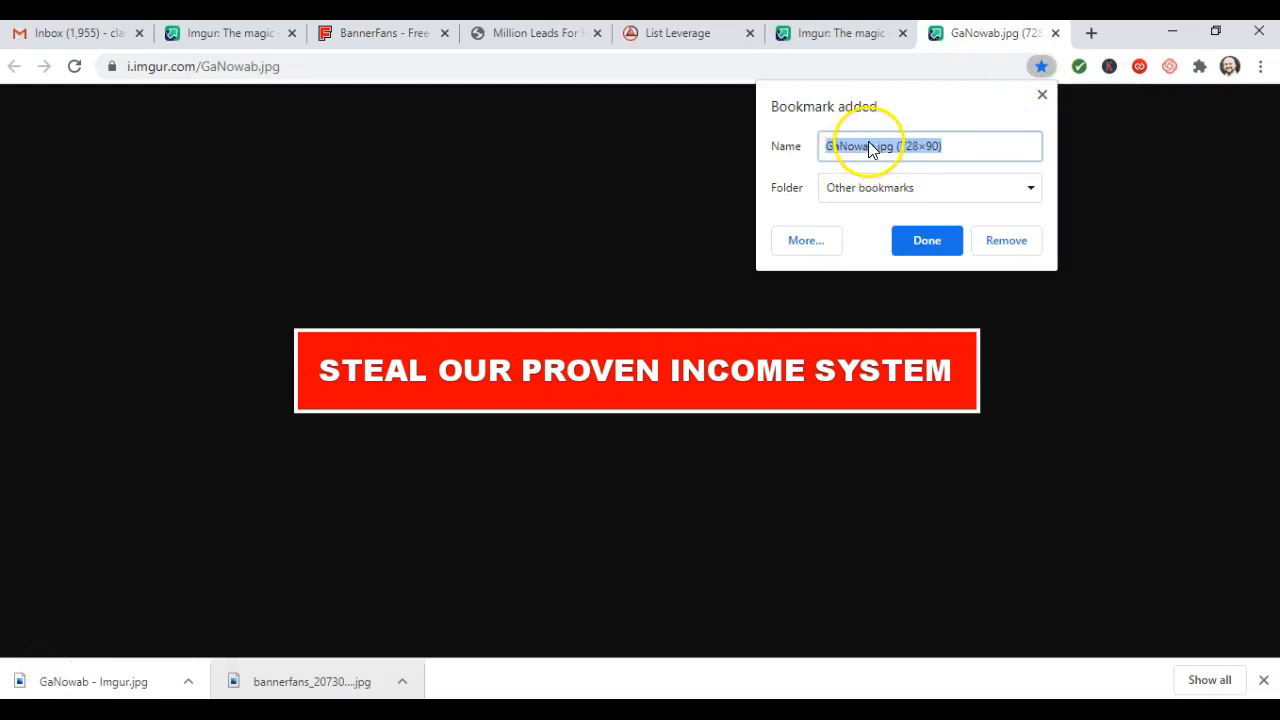
click(870, 146)
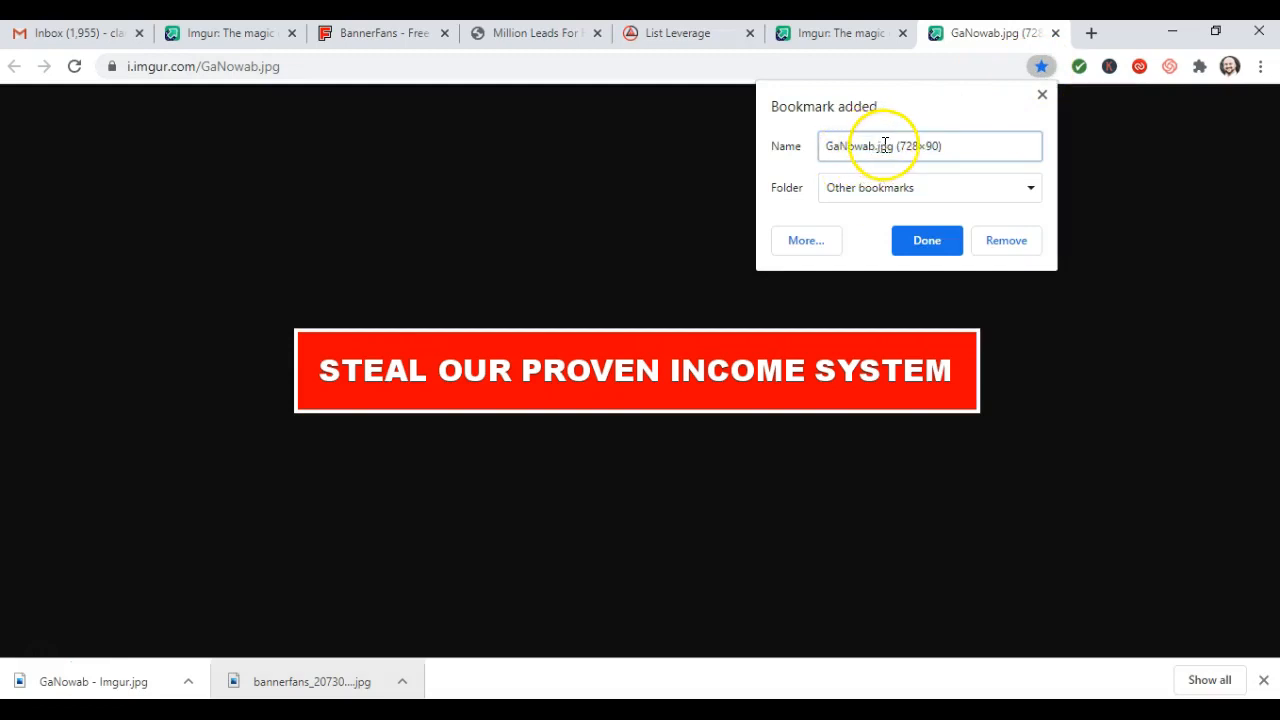
click(895, 147)
key(BackSpace)
key(BackSpace)
key(BackSpace)
key(BackSpace)
key(BackSpace)
key(BackSpace)
key(BackSpace)
key(BackSpace)
key(BackSpace)
key(BackSpace)
key(BackSpace)
key(BackSpace)
text(MY RED )
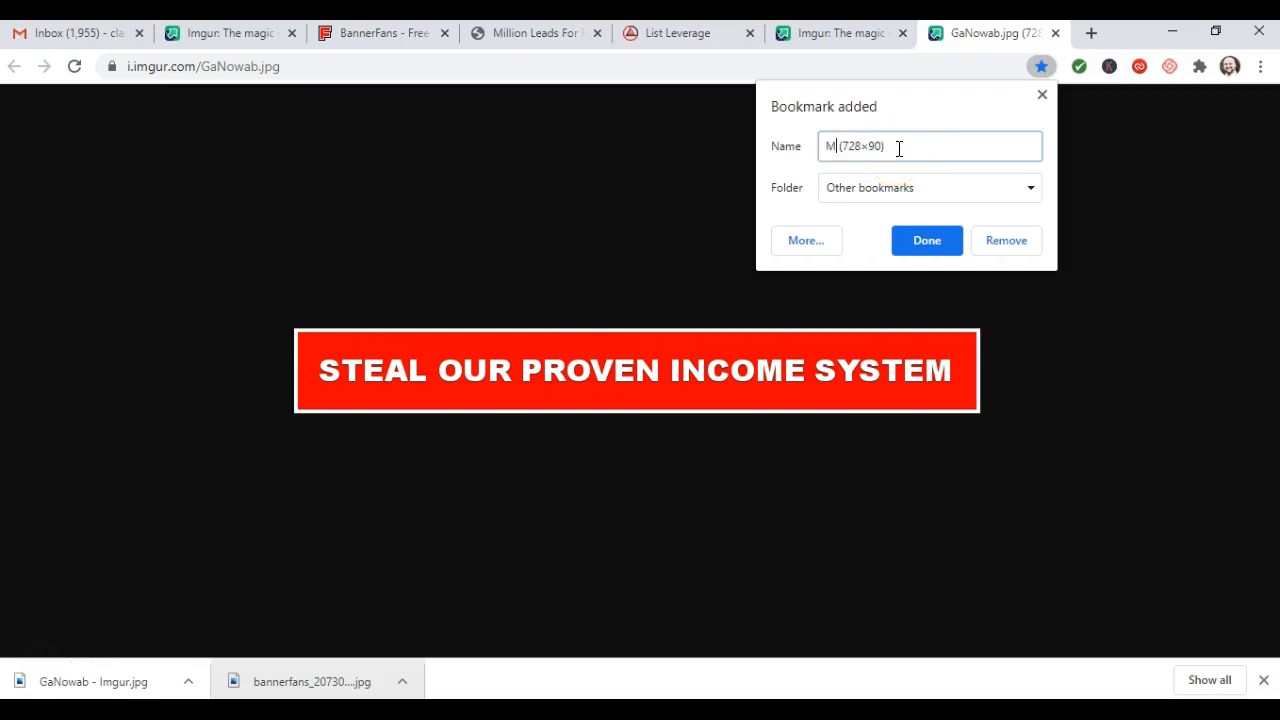
text(BANNER ON IMGUR)
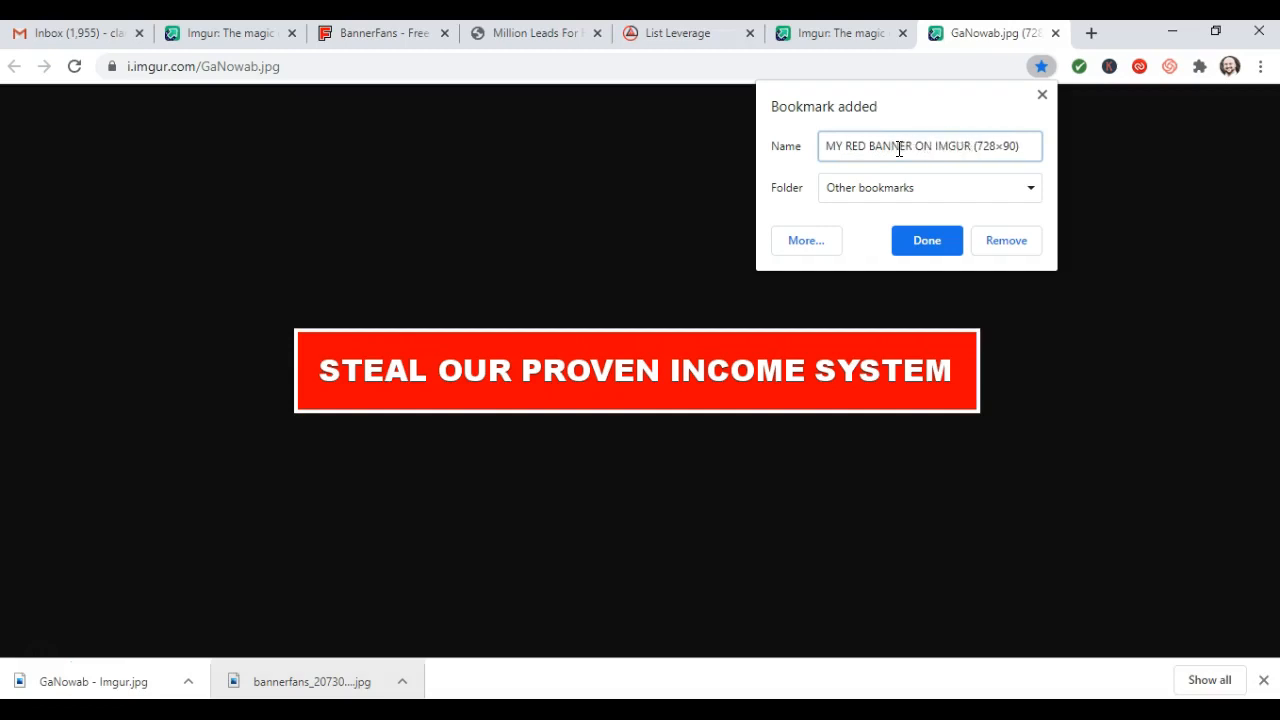
click(909, 238)
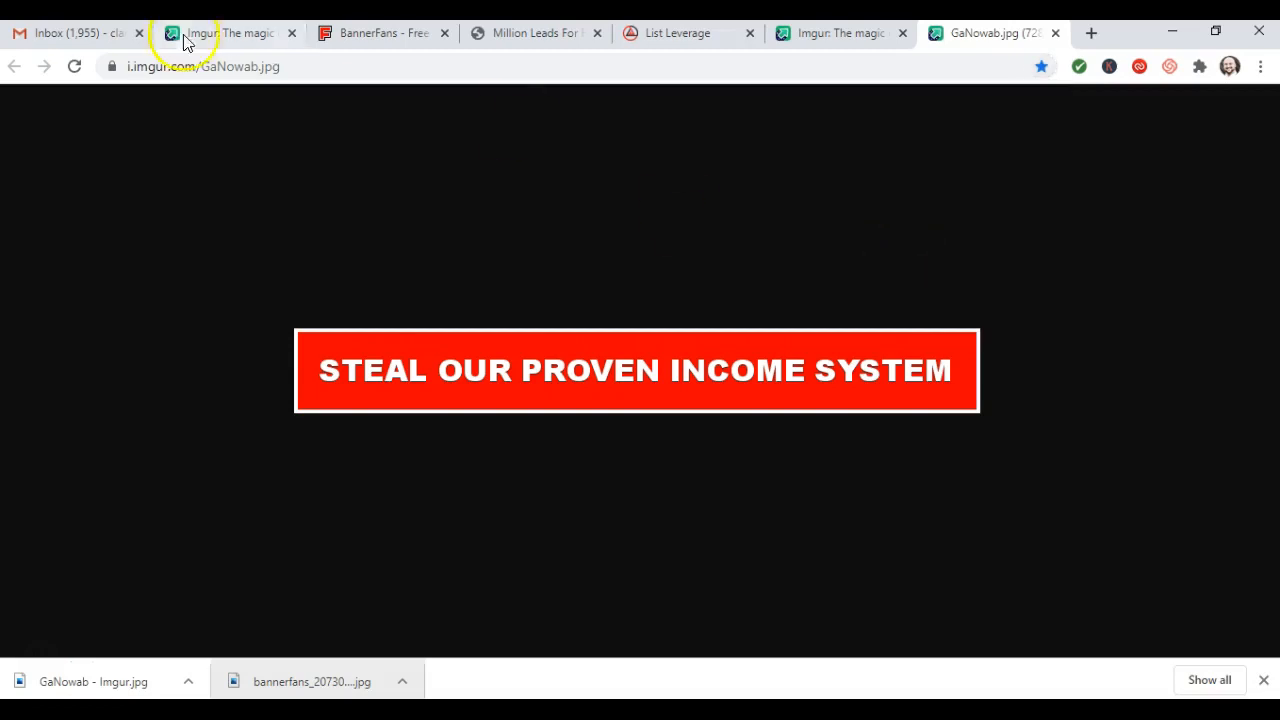
Copy the standalone Imgur image's address and paste it as plain text below the BannerFans link in the Gmail draft
drag(276, 68, 128, 75)
right_click(157, 67)
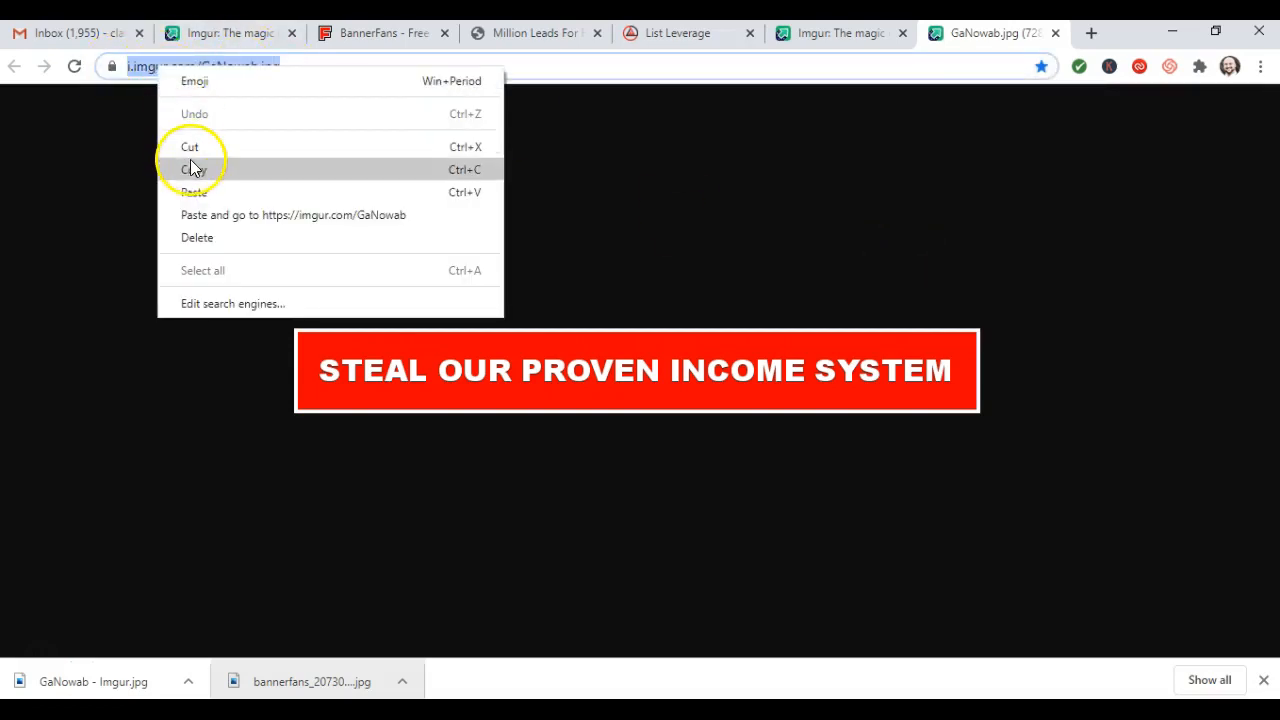
click(192, 172)
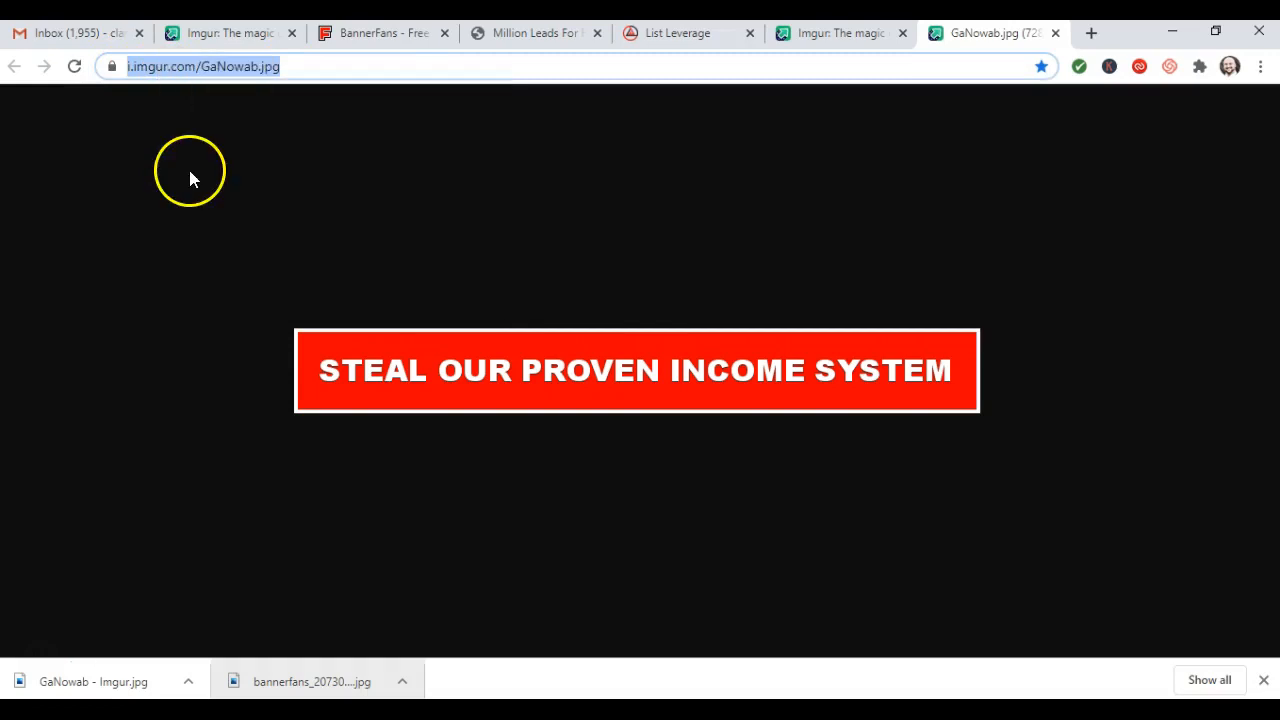
click(80, 38)
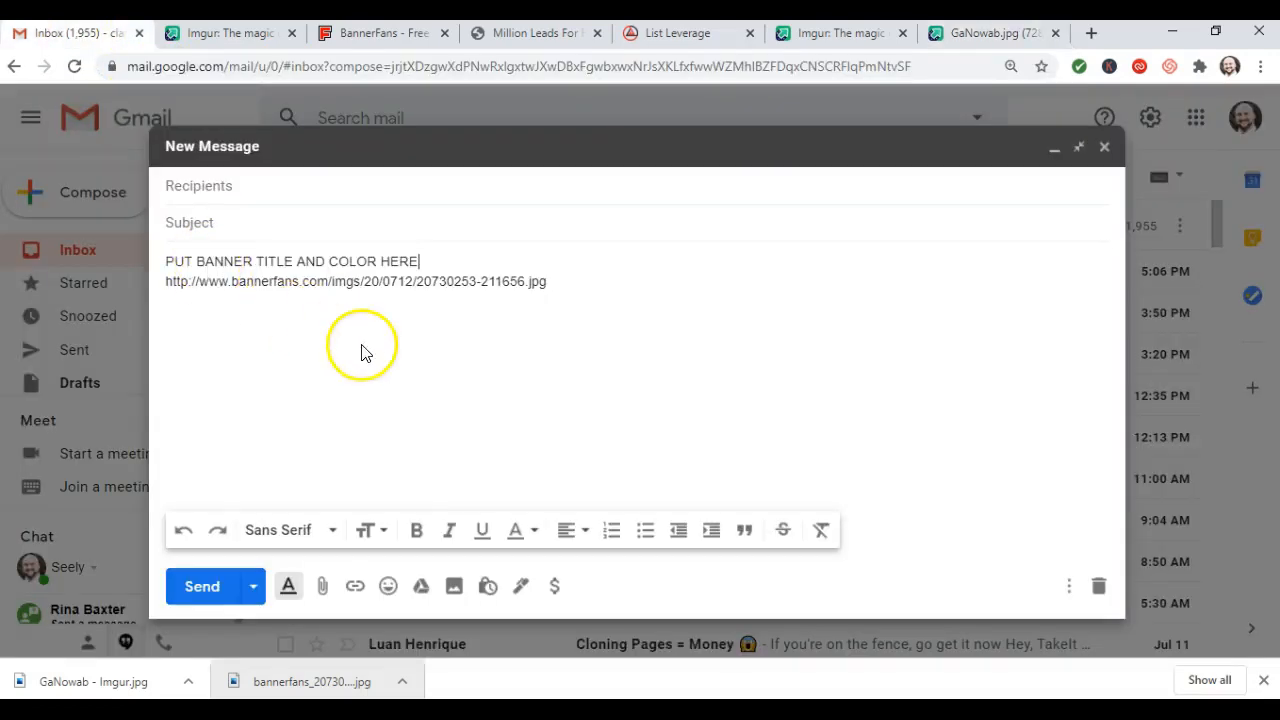
click(560, 290)
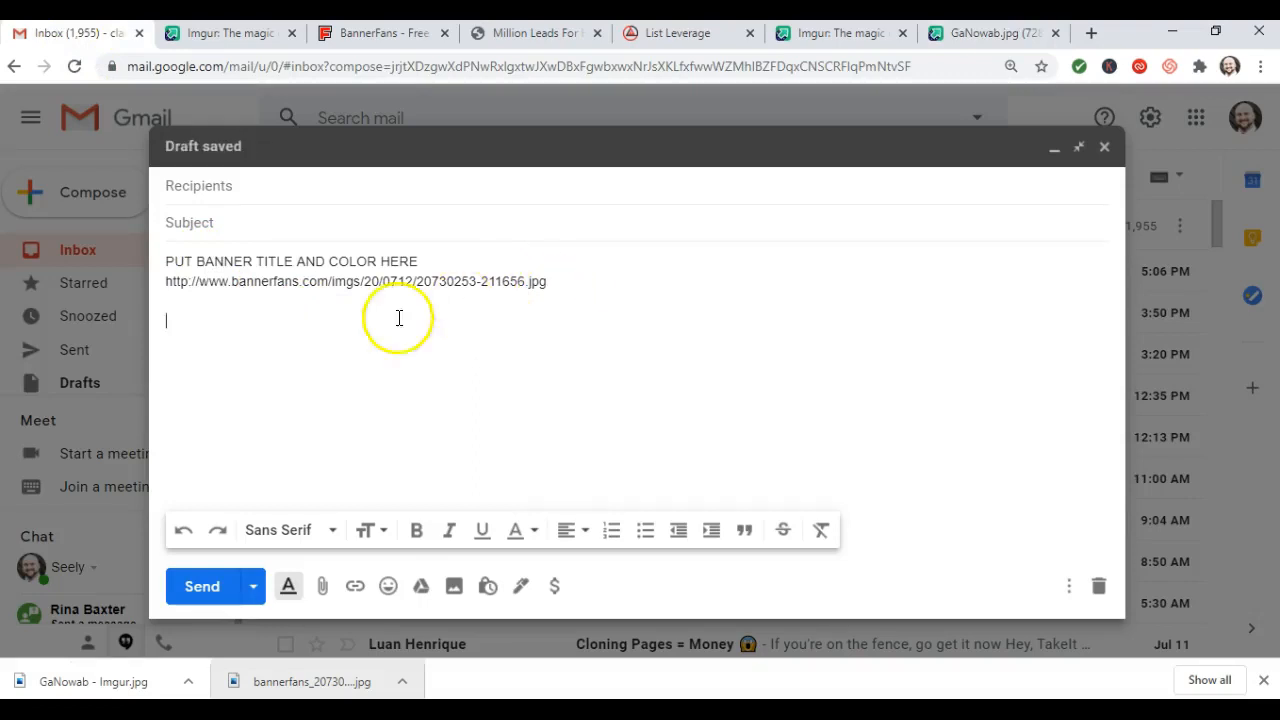
right_click(190, 331)
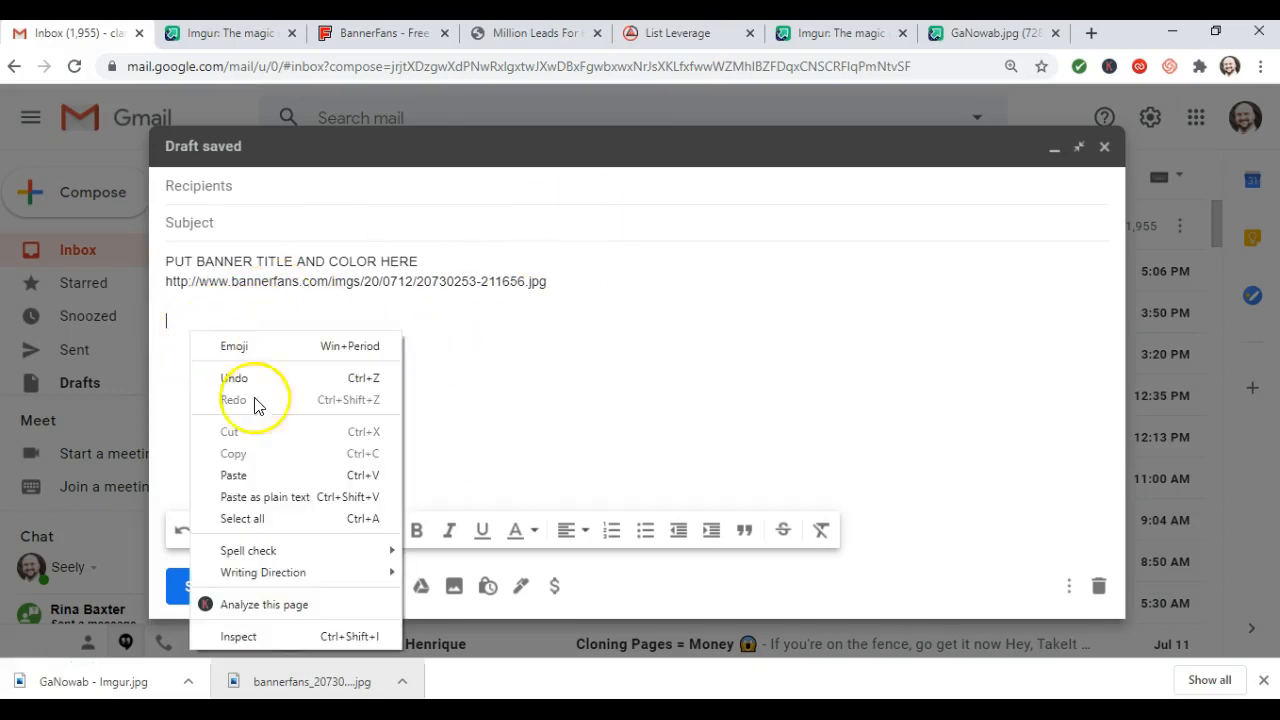
click(262, 497)
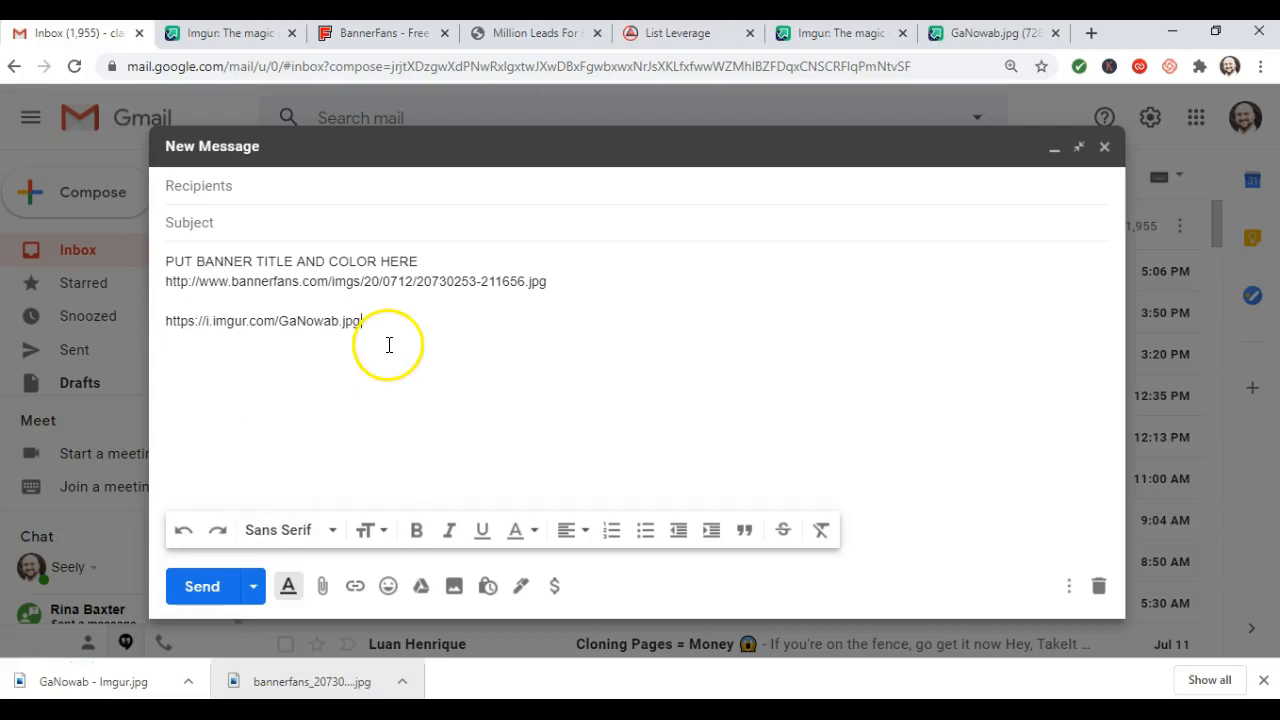
Add a blank line below the draft's heading and replace the heading text with "RED BANNER FOR MY BUSINESS"
click(421, 263)
key(Return)
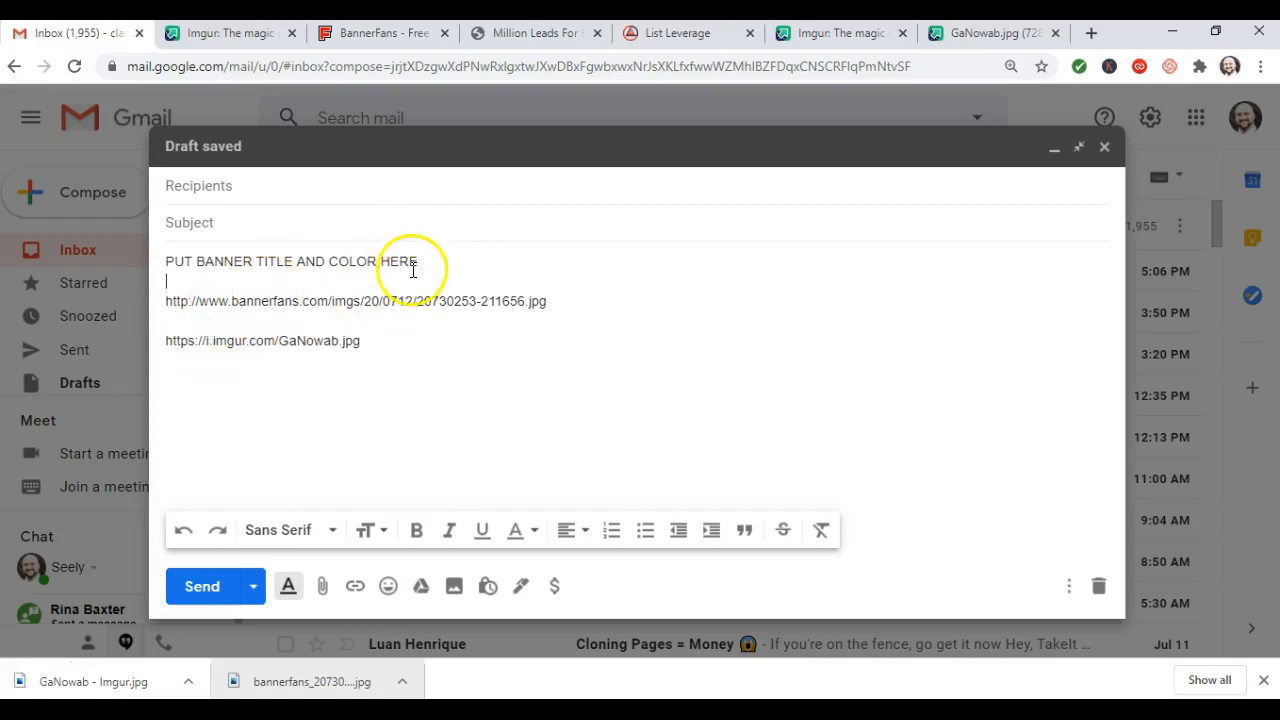
drag(428, 260, 171, 254)
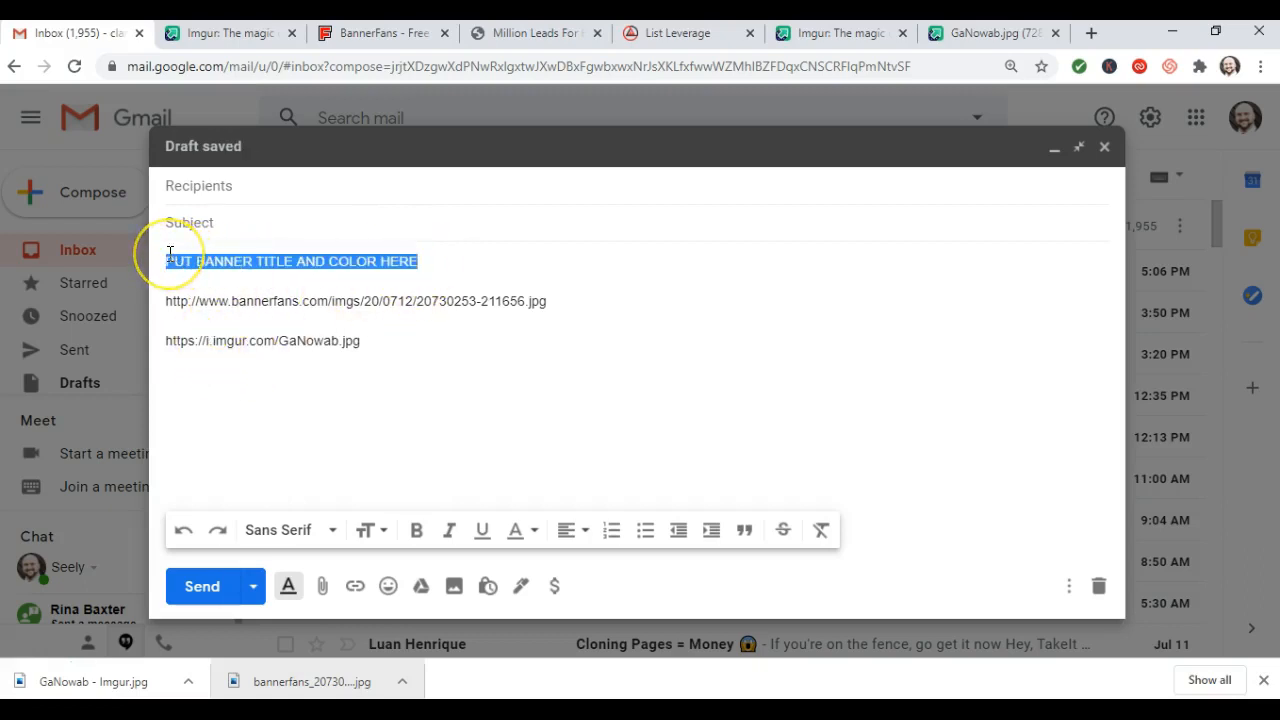
text(RED BAN)
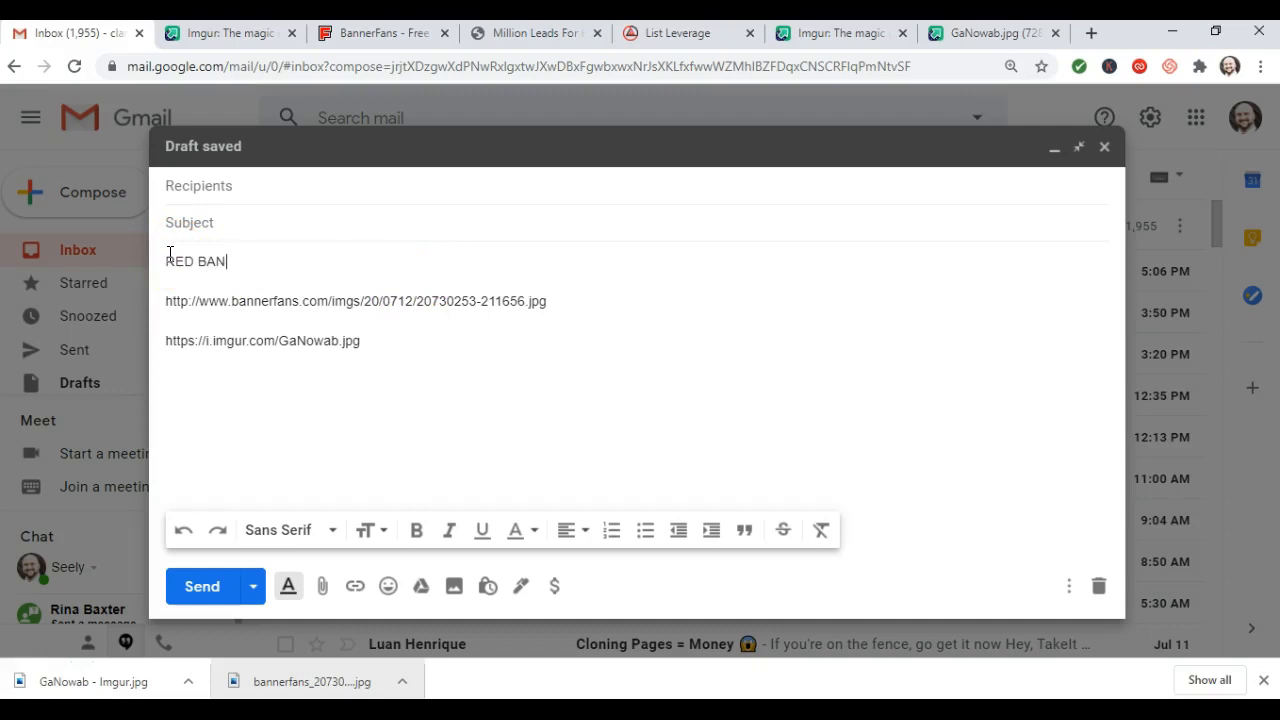
text(NER FOR MY BUSINESS)
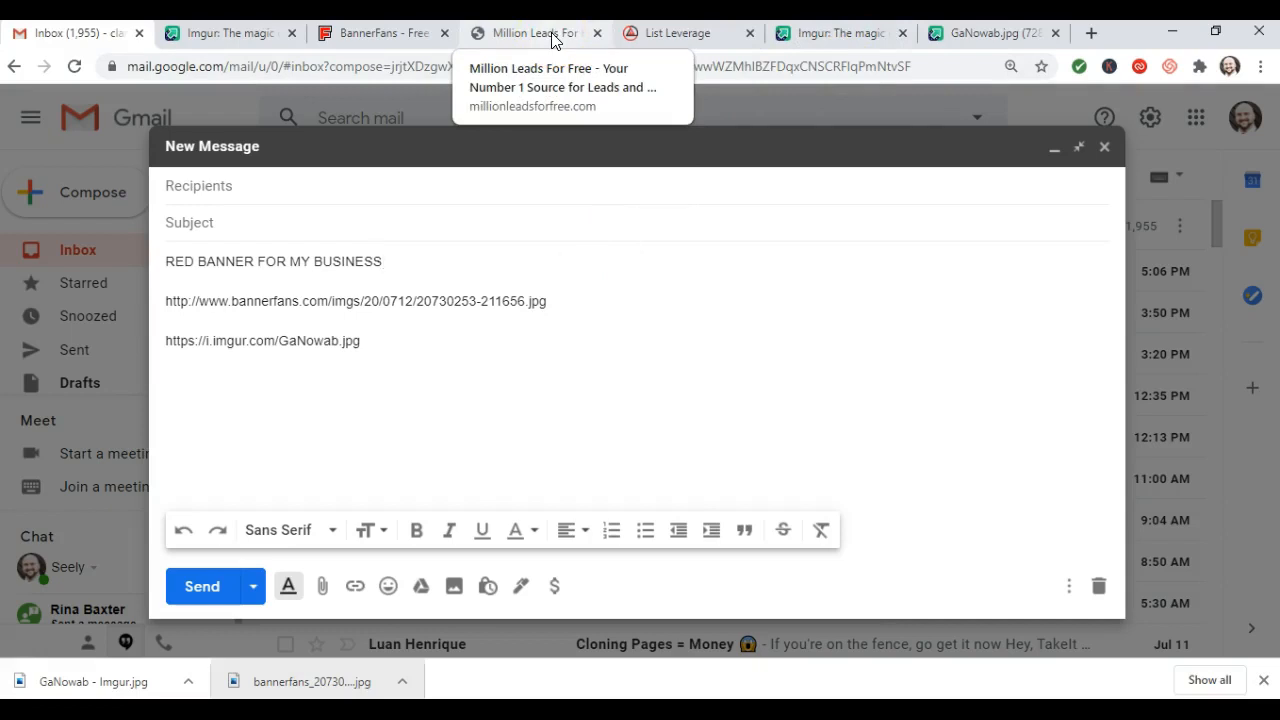
Switch to BannerFans to view the banner in the editor, and return to the standalone Imgur image
click(375, 36)
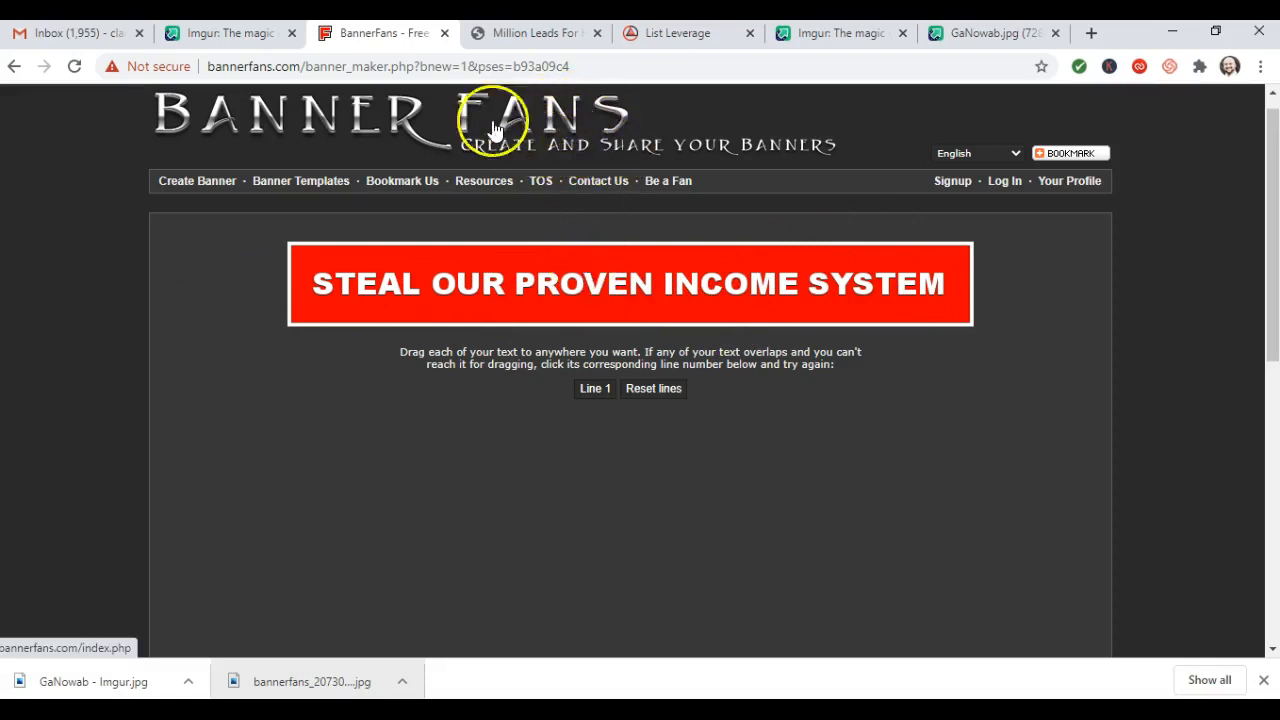
click(961, 40)
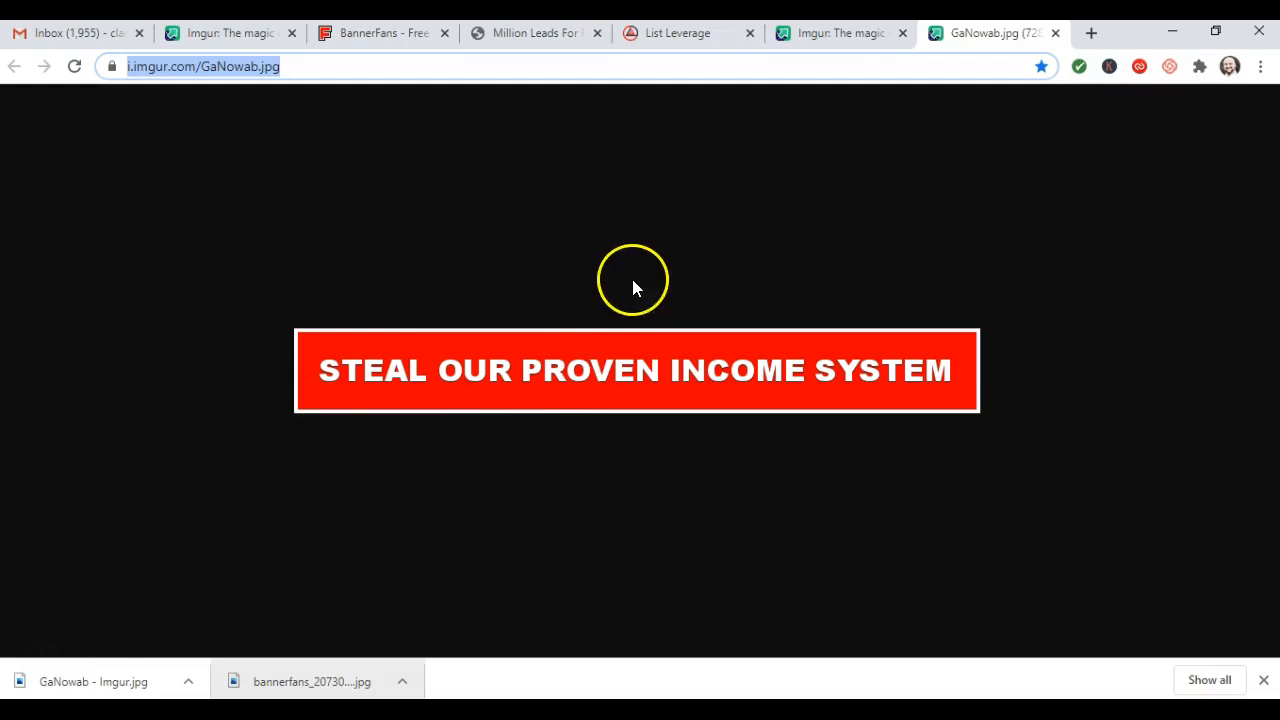
Return to the Imgur post page, open the banner image in a new tab, and view that standalone image
click(812, 38)
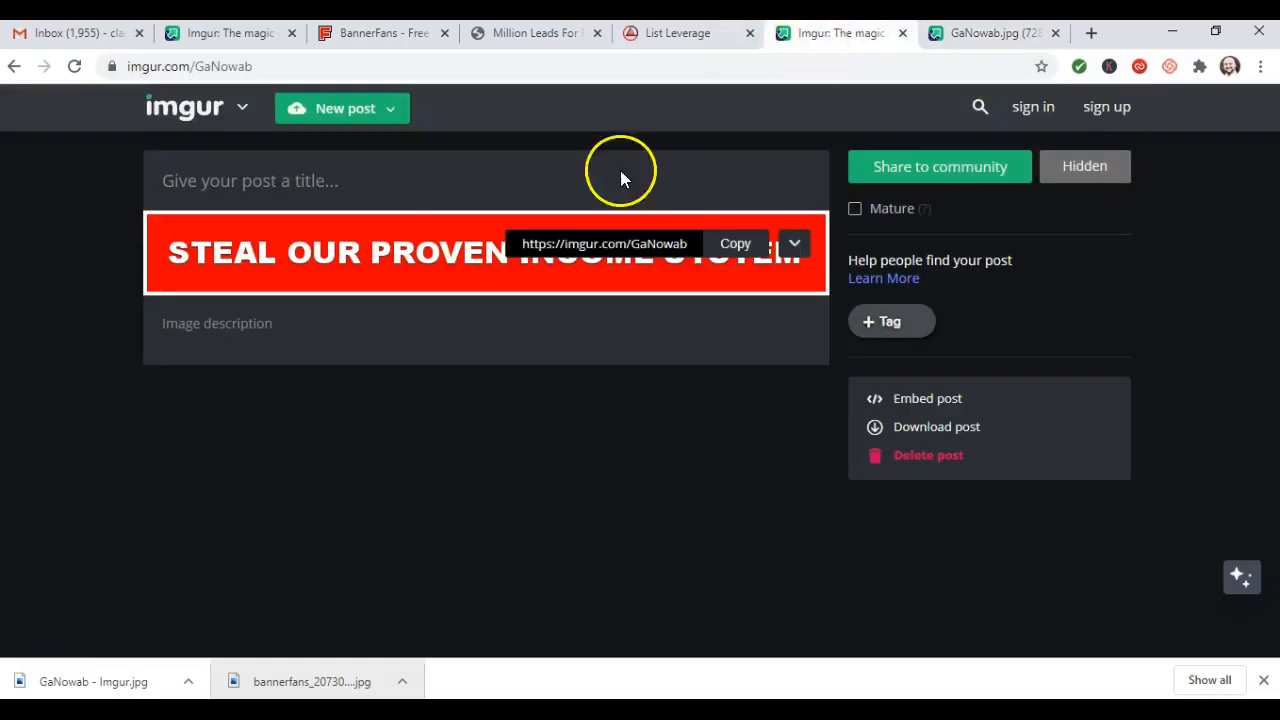
mouse_move(538, 274)
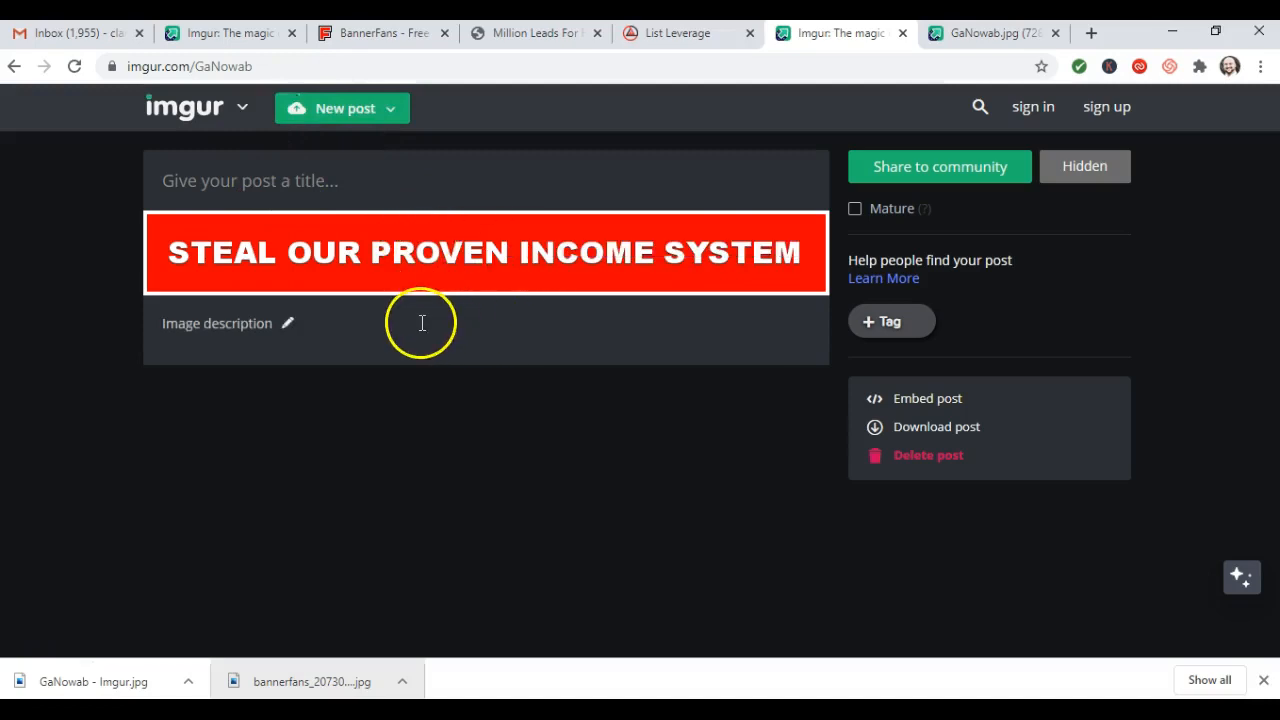
right_click(416, 255)
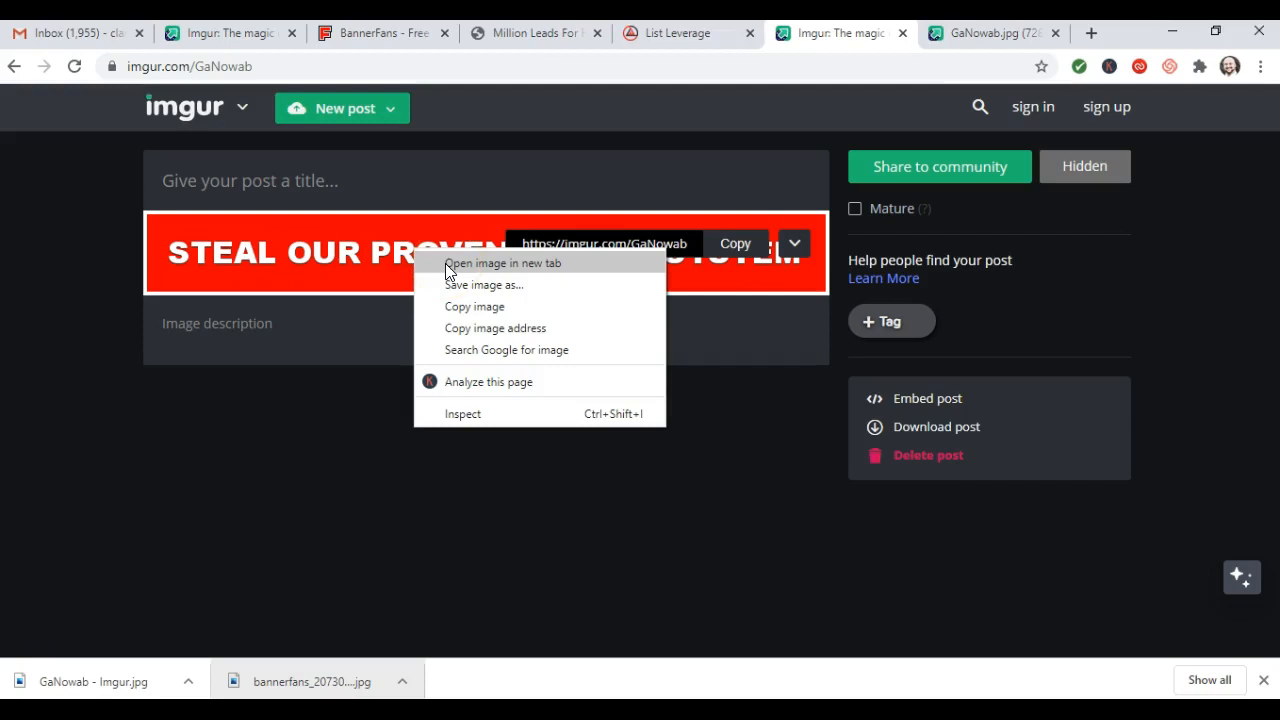
click(449, 264)
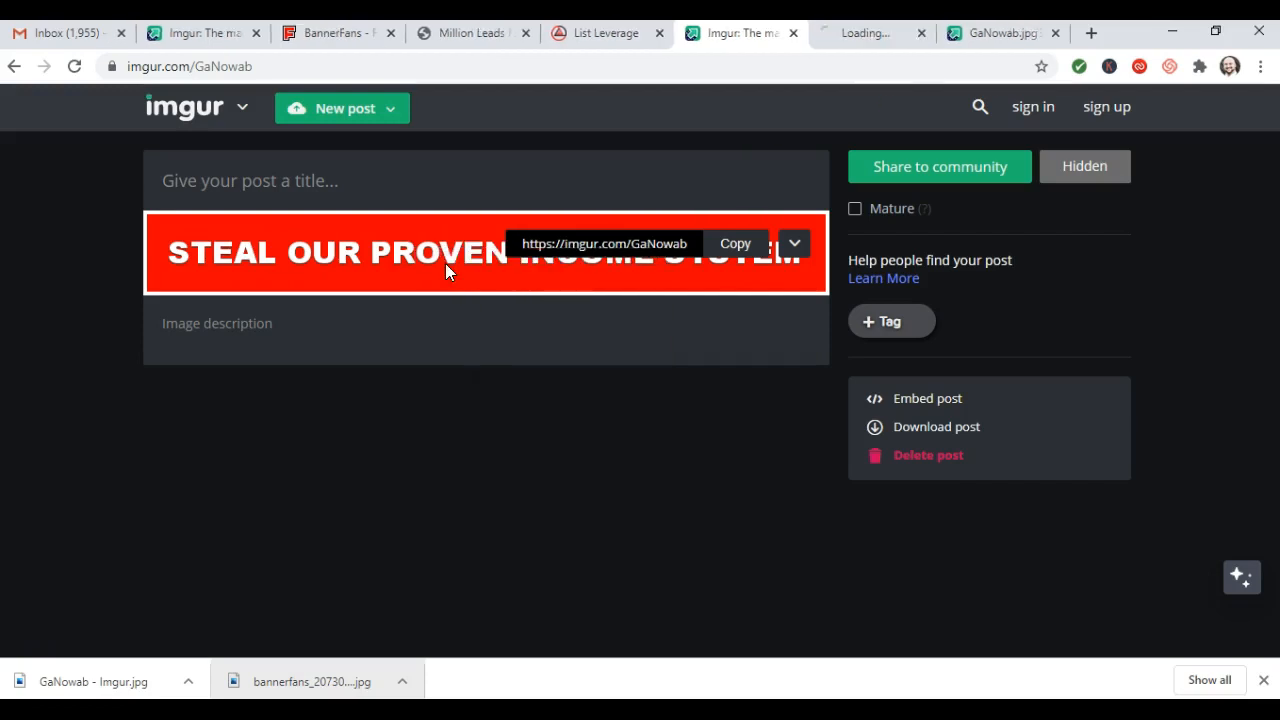
click(845, 42)
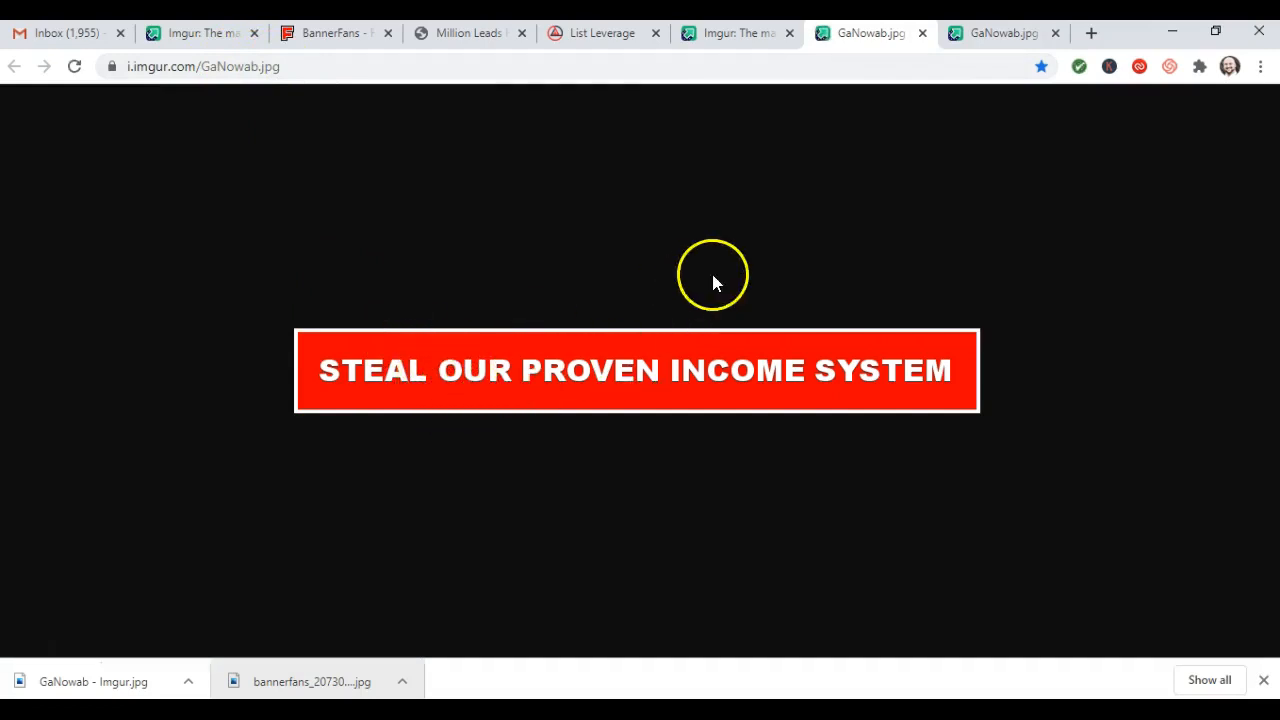
Switch to the MillionLeadsForFree posting form, and check the banner's headline wording on BannerFans and the standalone Imgur image
click(470, 38)
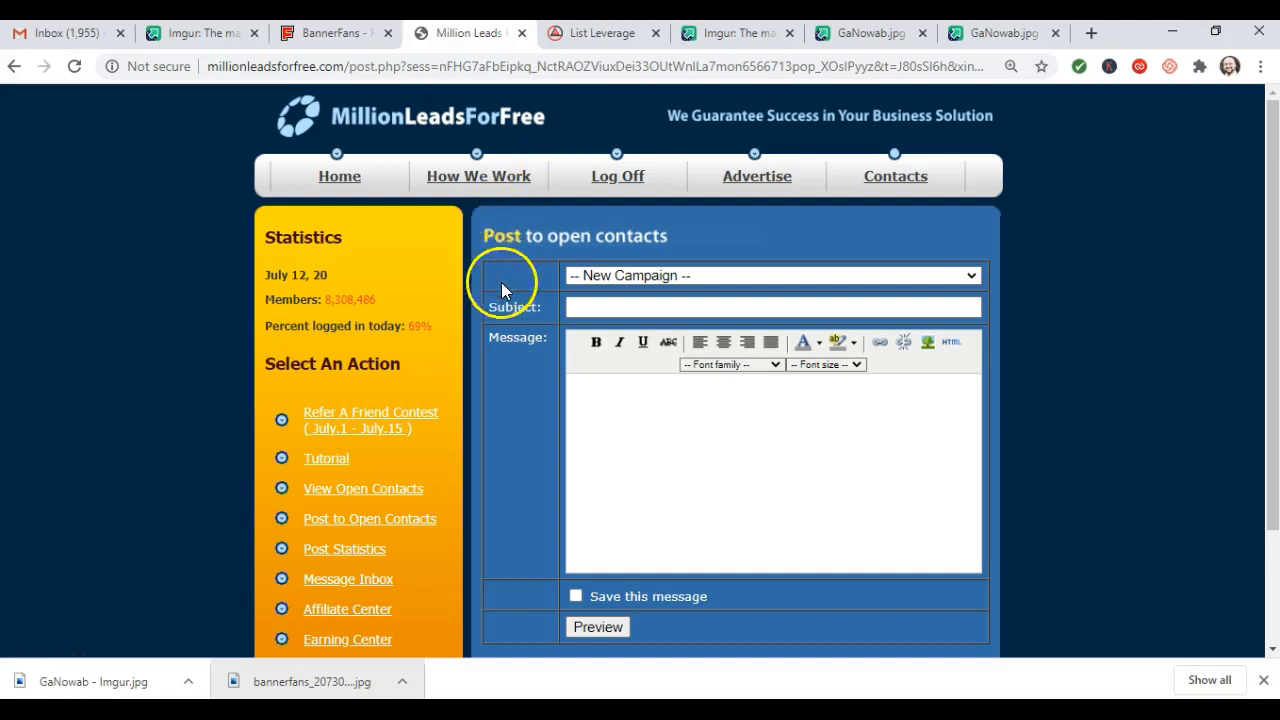
scroll(520, 272, down, 1)
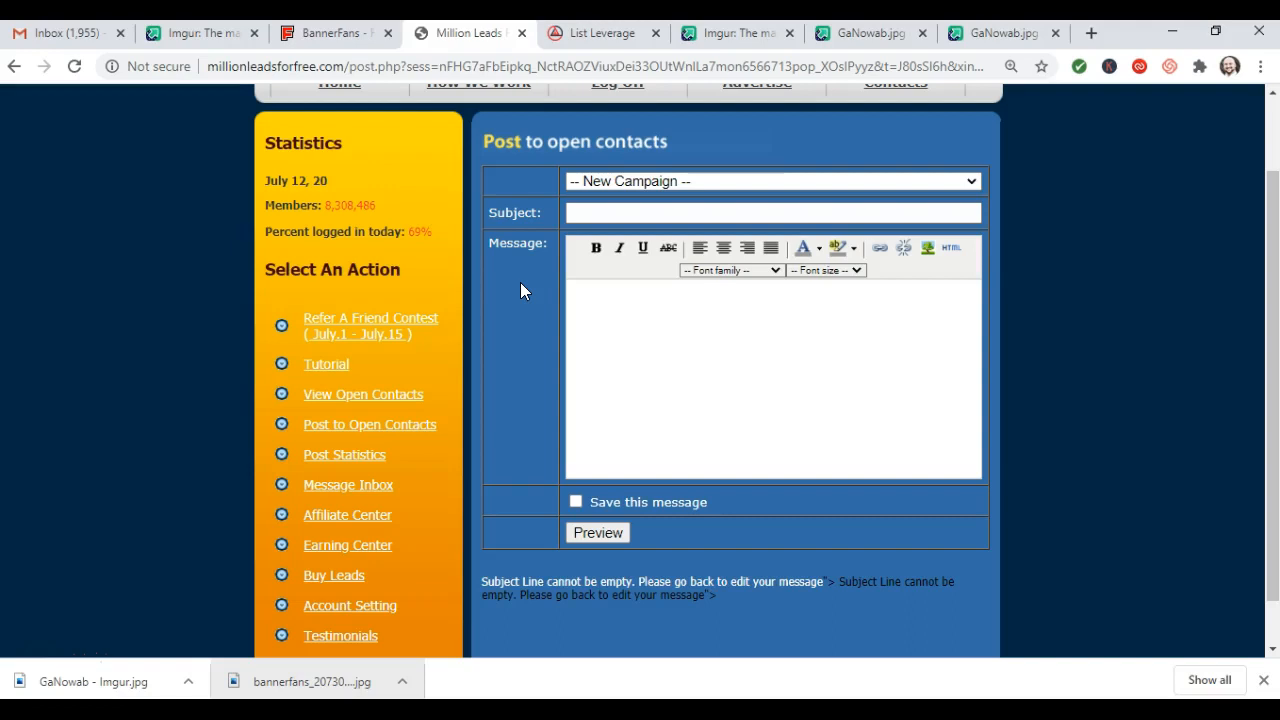
click(596, 213)
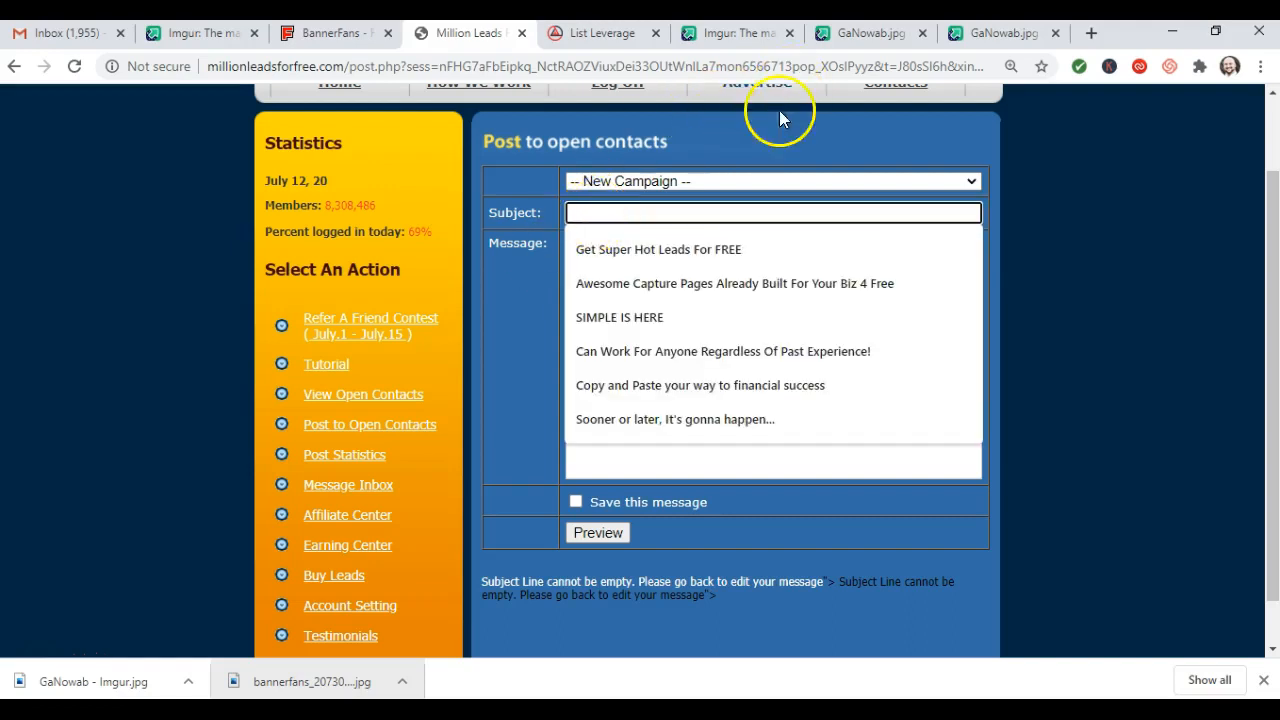
click(350, 38)
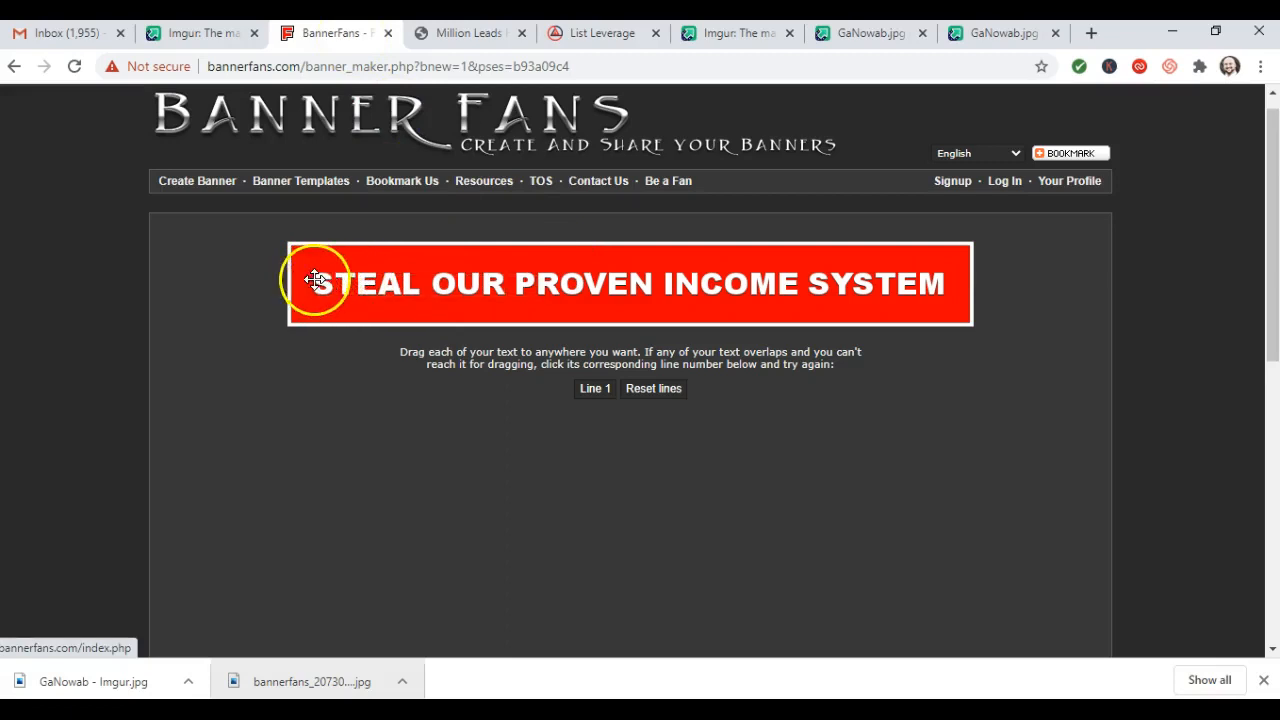
click(895, 38)
drag(320, 368, 384, 371)
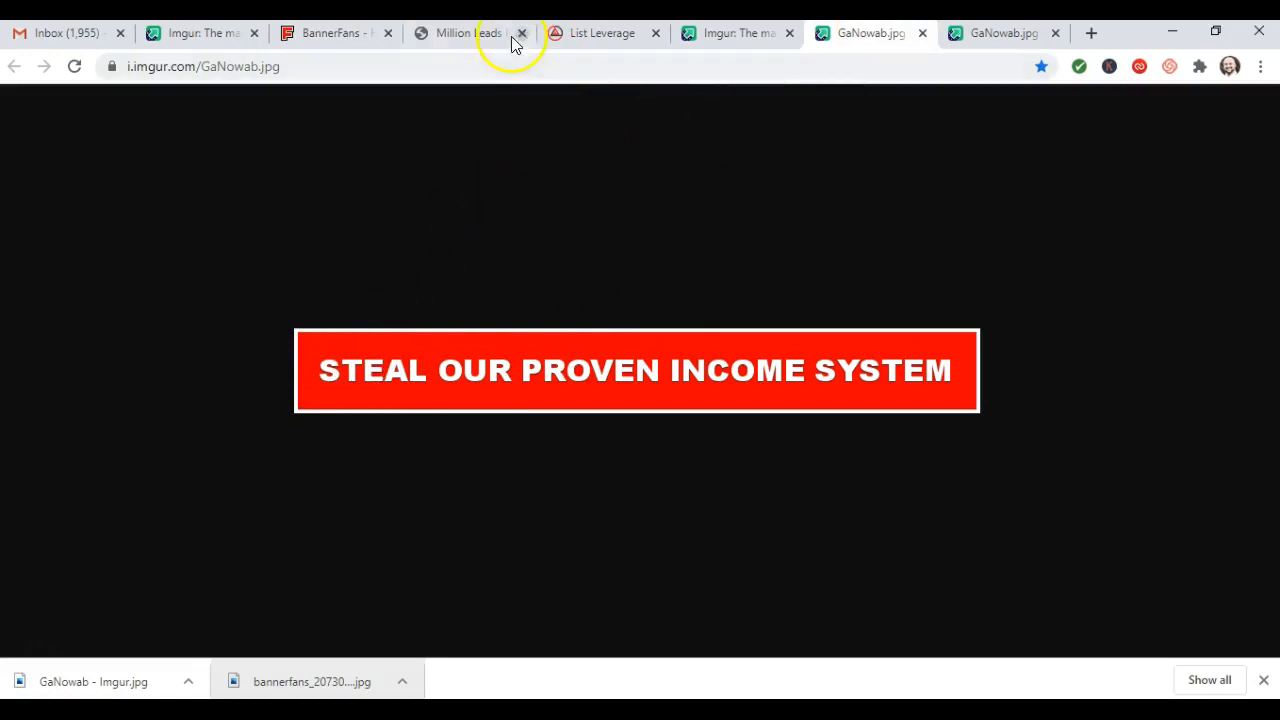
Return to the MillionLeadsForFree posting form and enter "WANT TO STEAL OUR PROVEN INCOME SYSTEM?" as the message subject
click(471, 35)
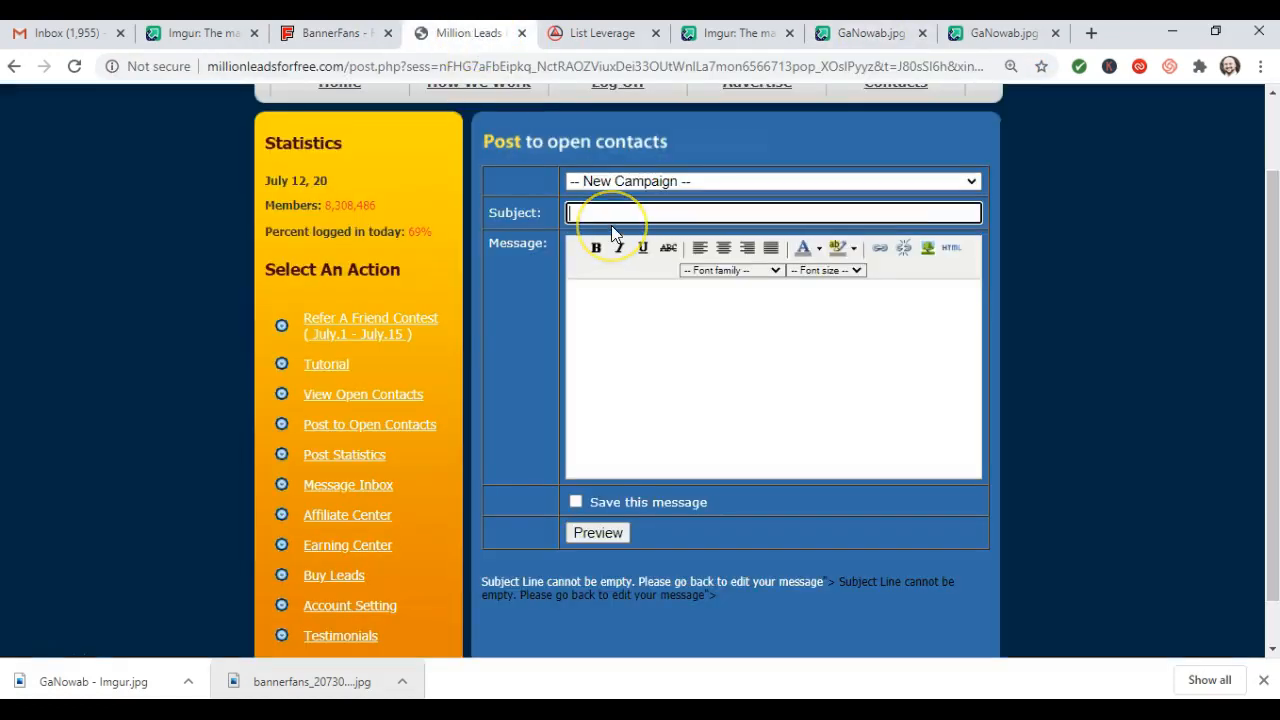
text(ST)
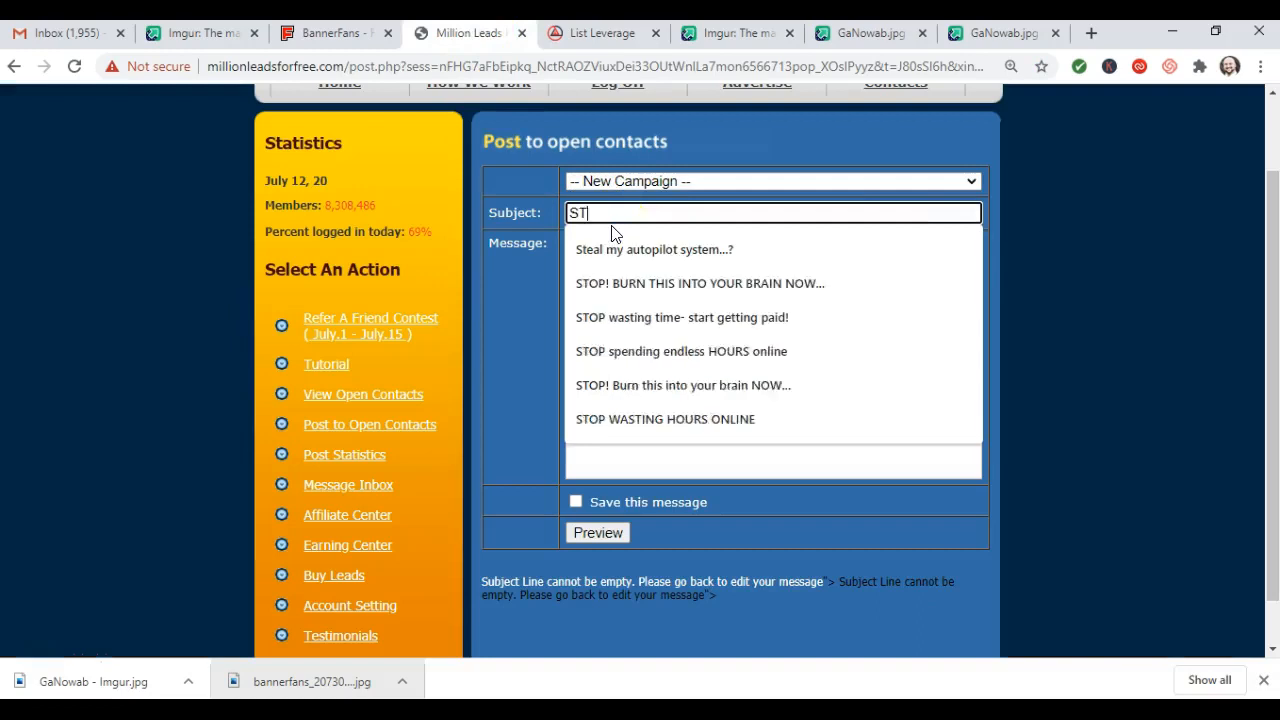
text(EAL OUR P)
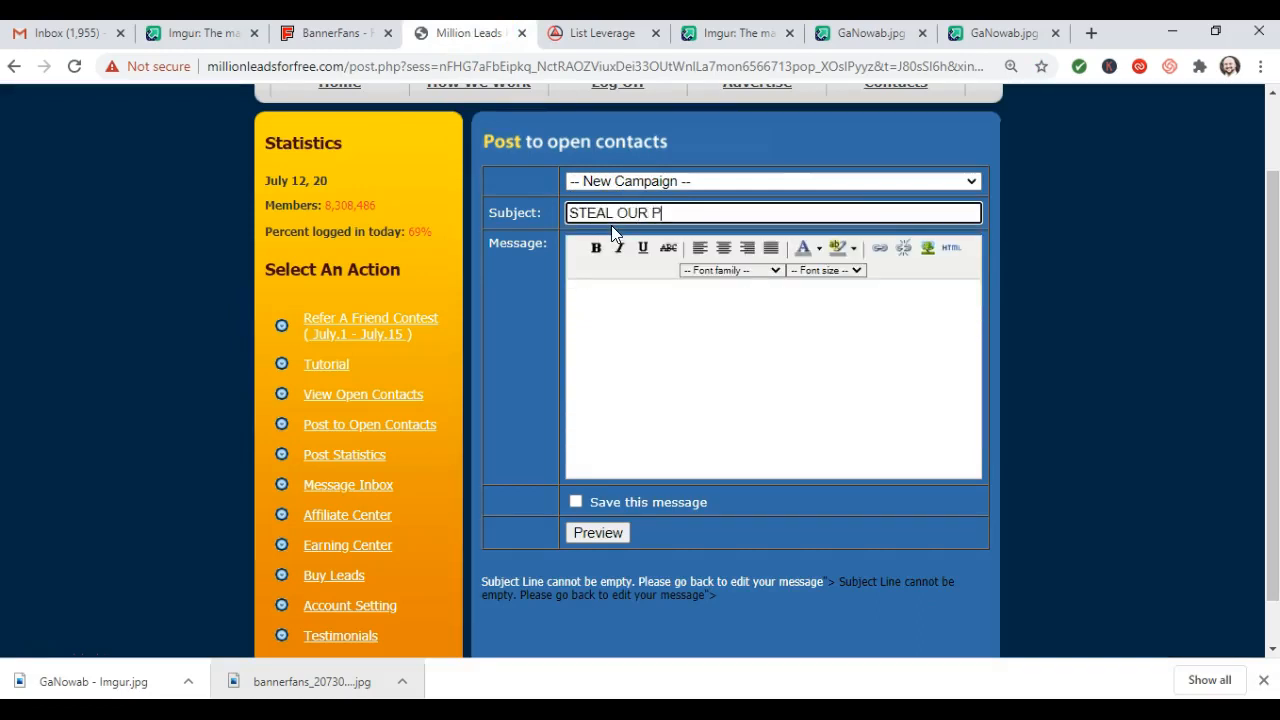
text(ROVEN INC)
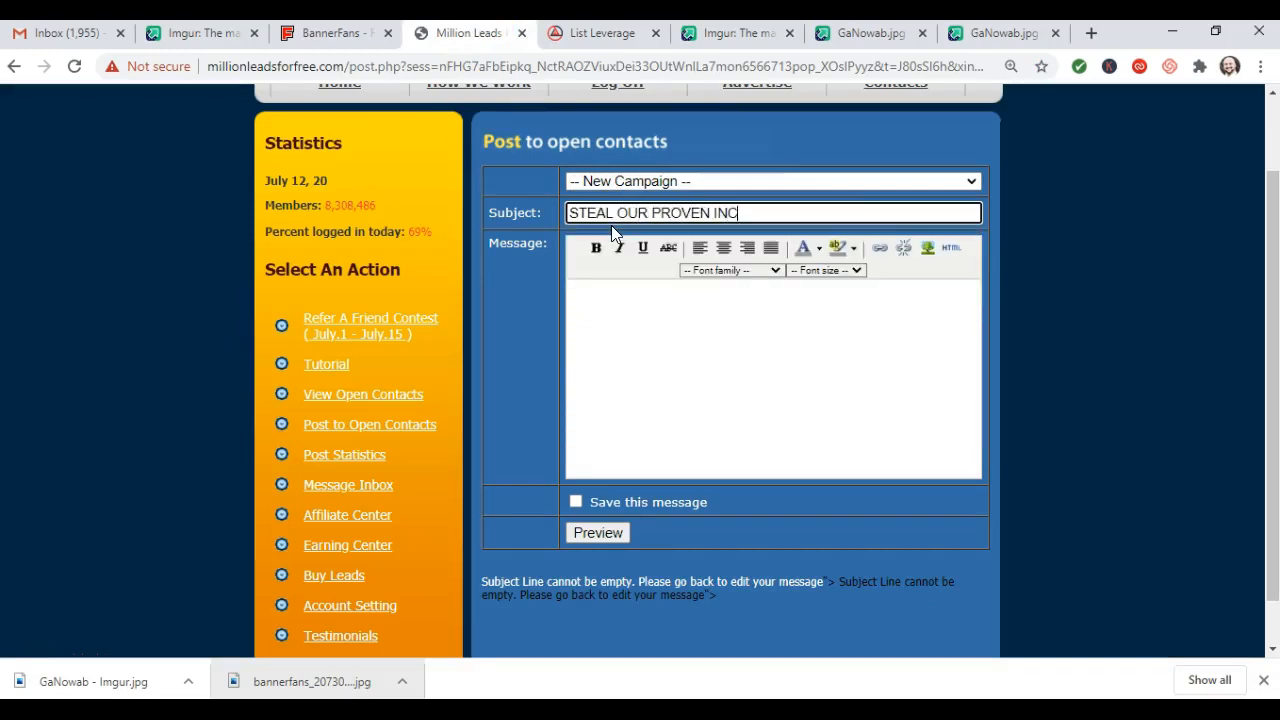
text(OME SYSTEM?)
click(576, 214)
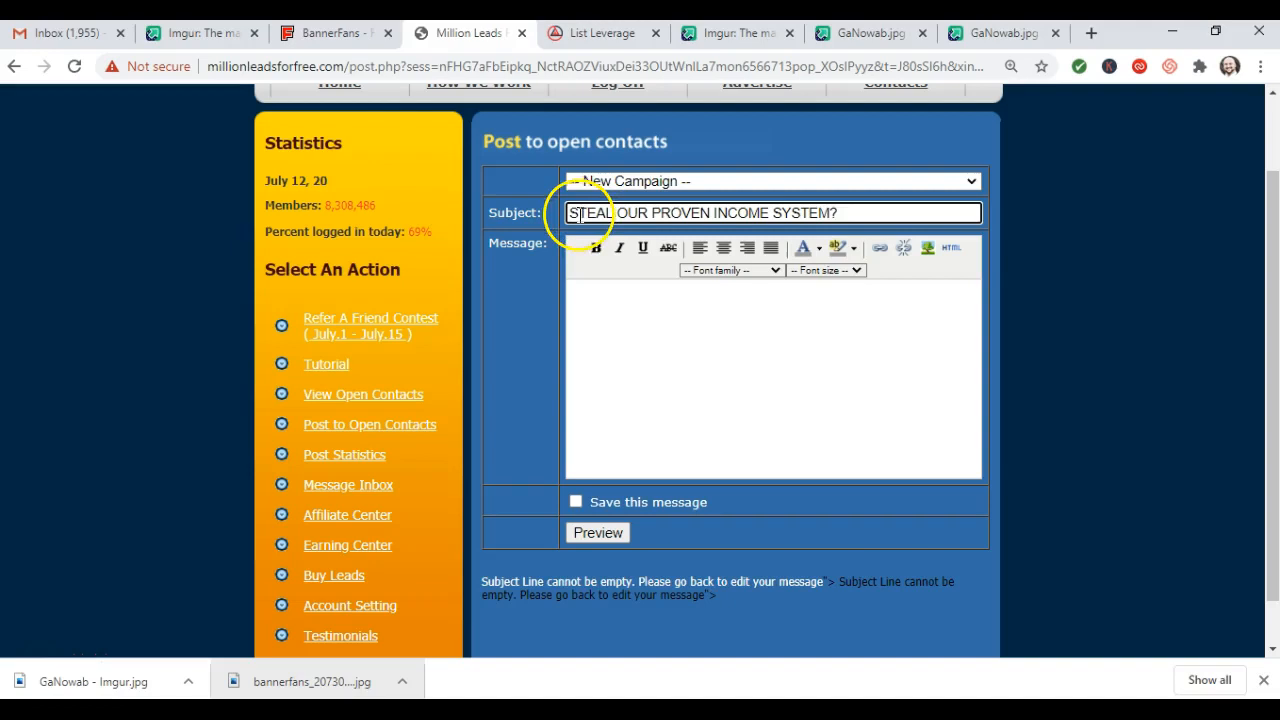
text(WANT TO)
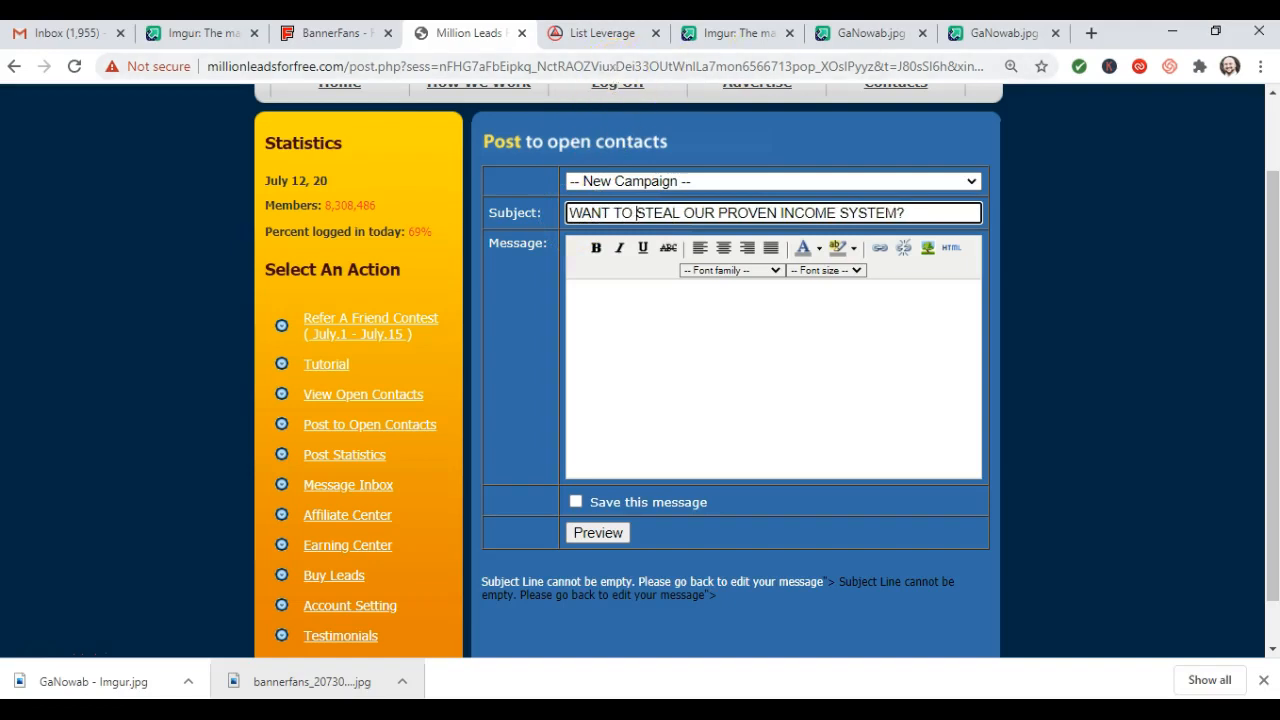
Switch to Gmail, close the banner links draft, and reopen it from the saved drafts in the enlarged compose window
click(853, 40)
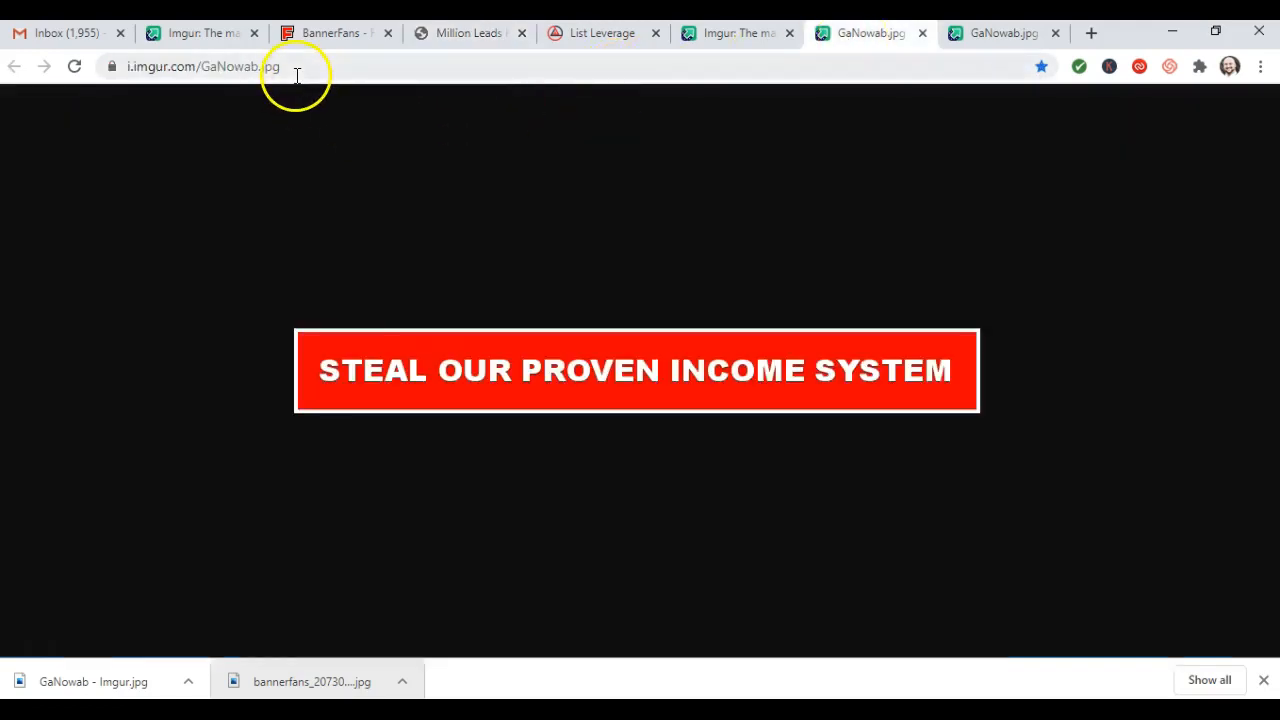
click(85, 40)
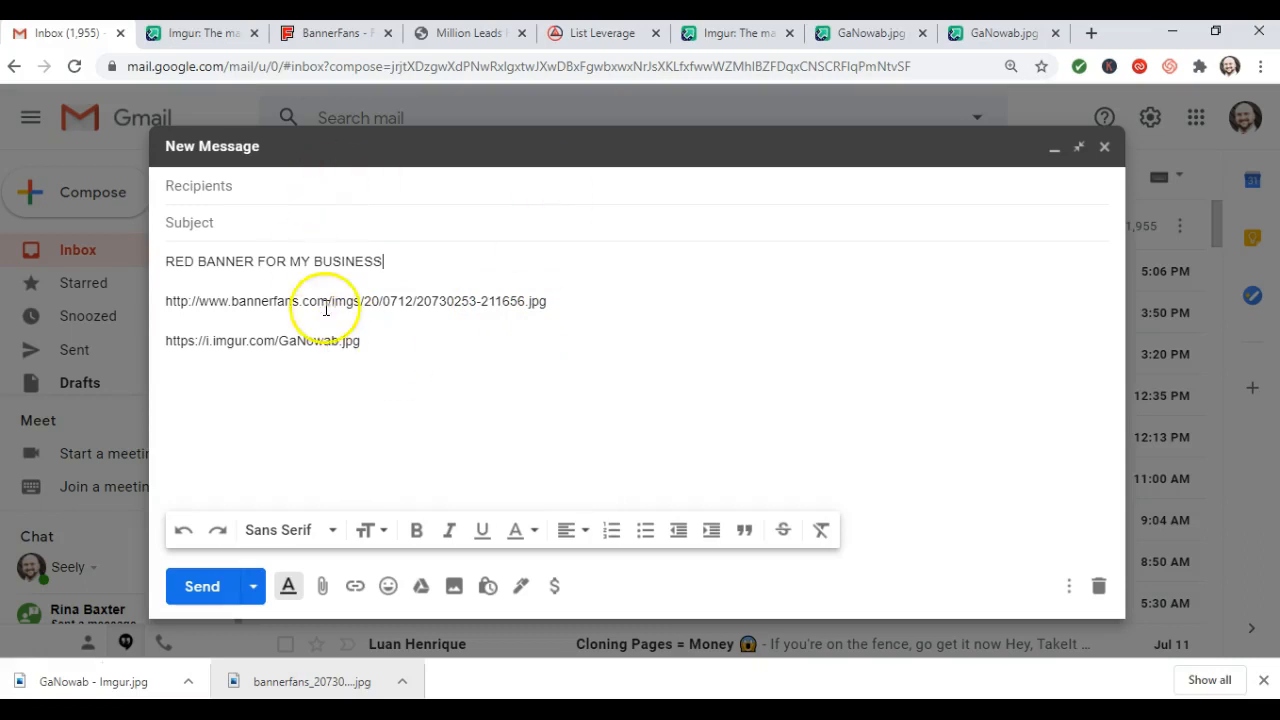
click(1105, 149)
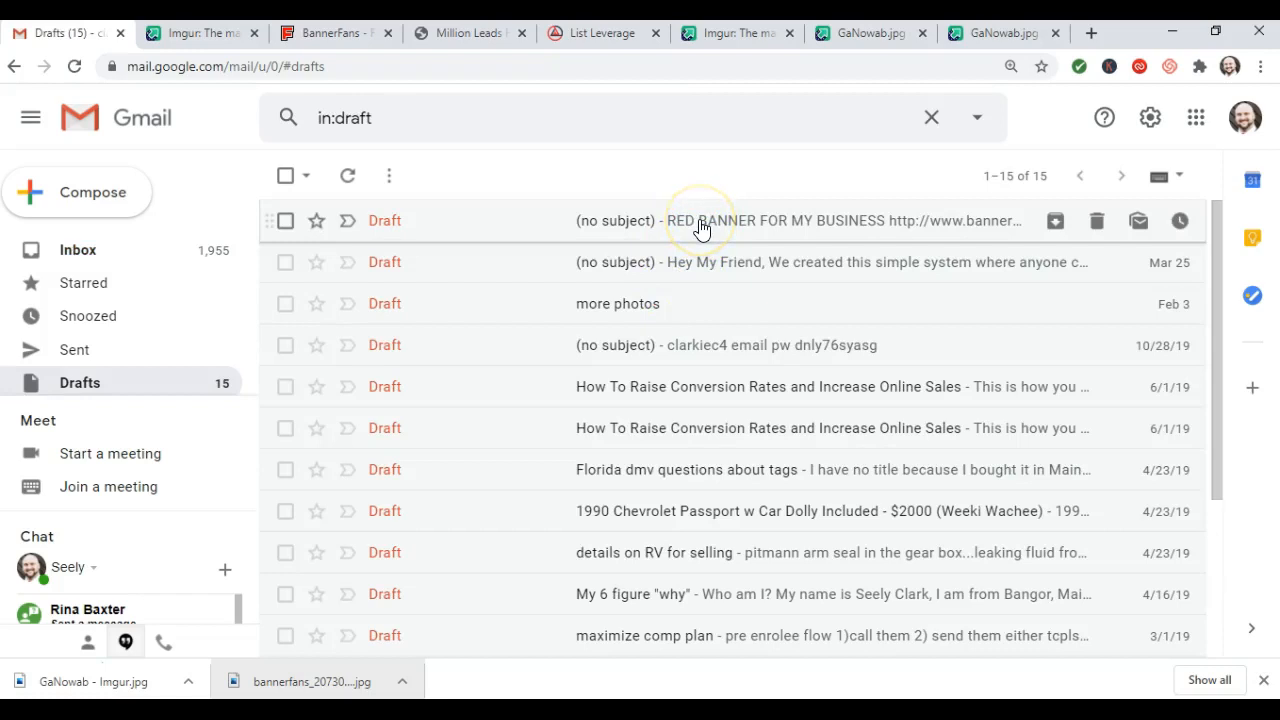
click(700, 228)
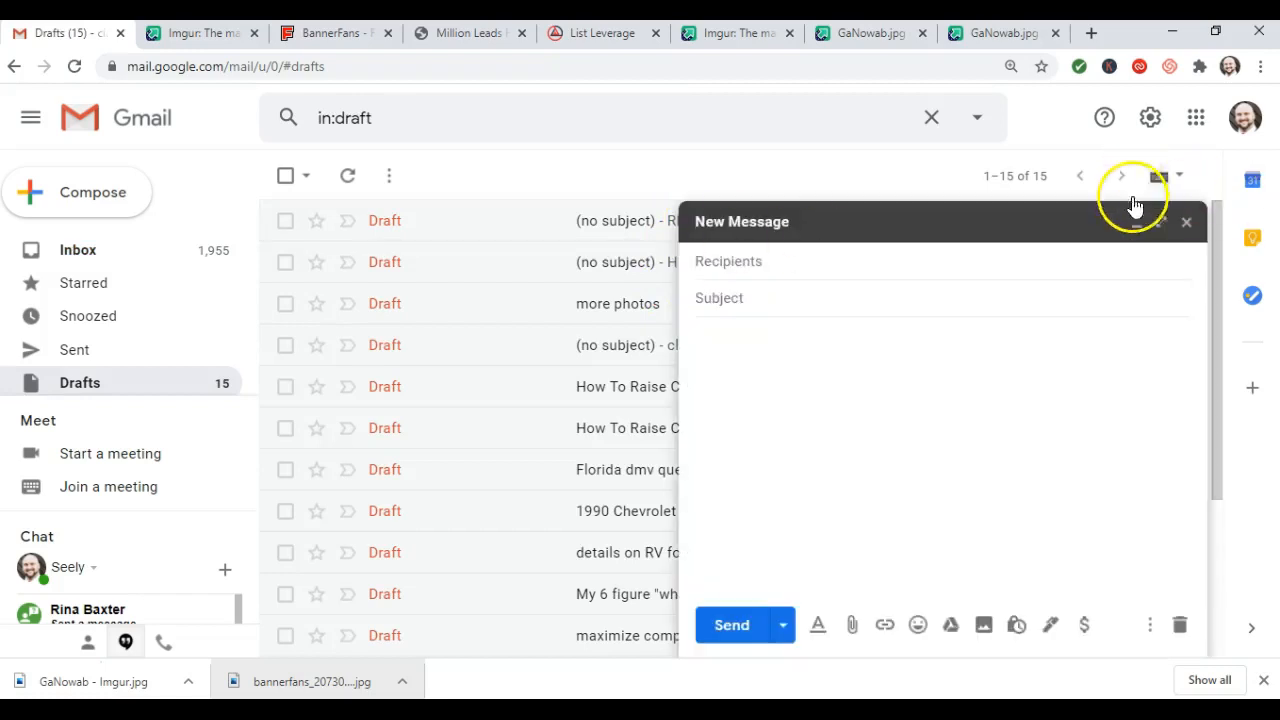
click(1160, 221)
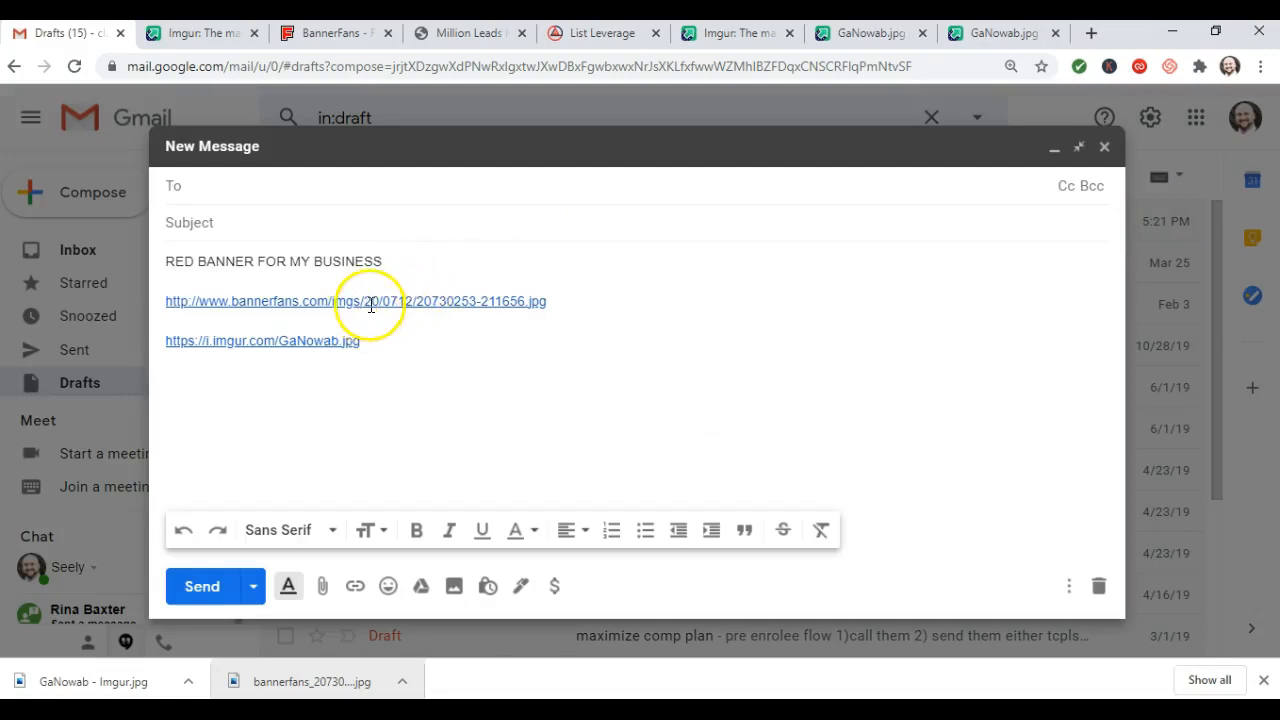
Copy the link address of the Imgur banner image from the draft
right_click(306, 345)
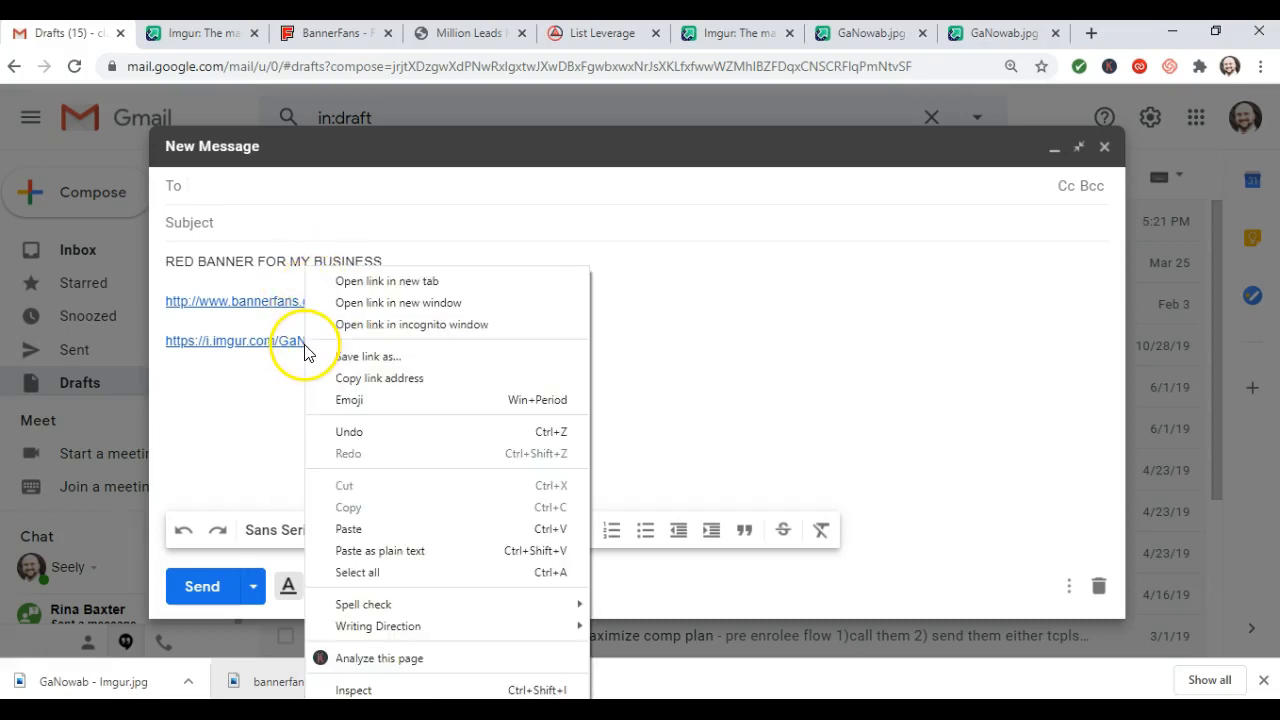
click(349, 379)
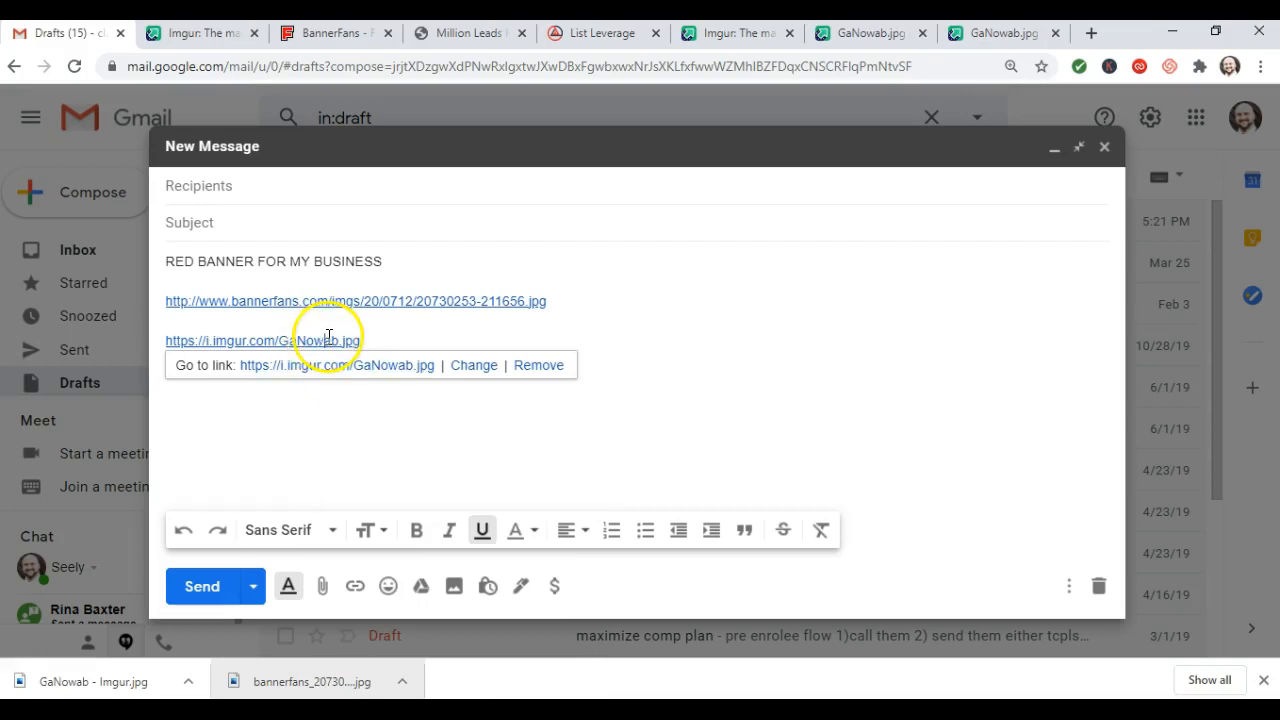
right_click(327, 340)
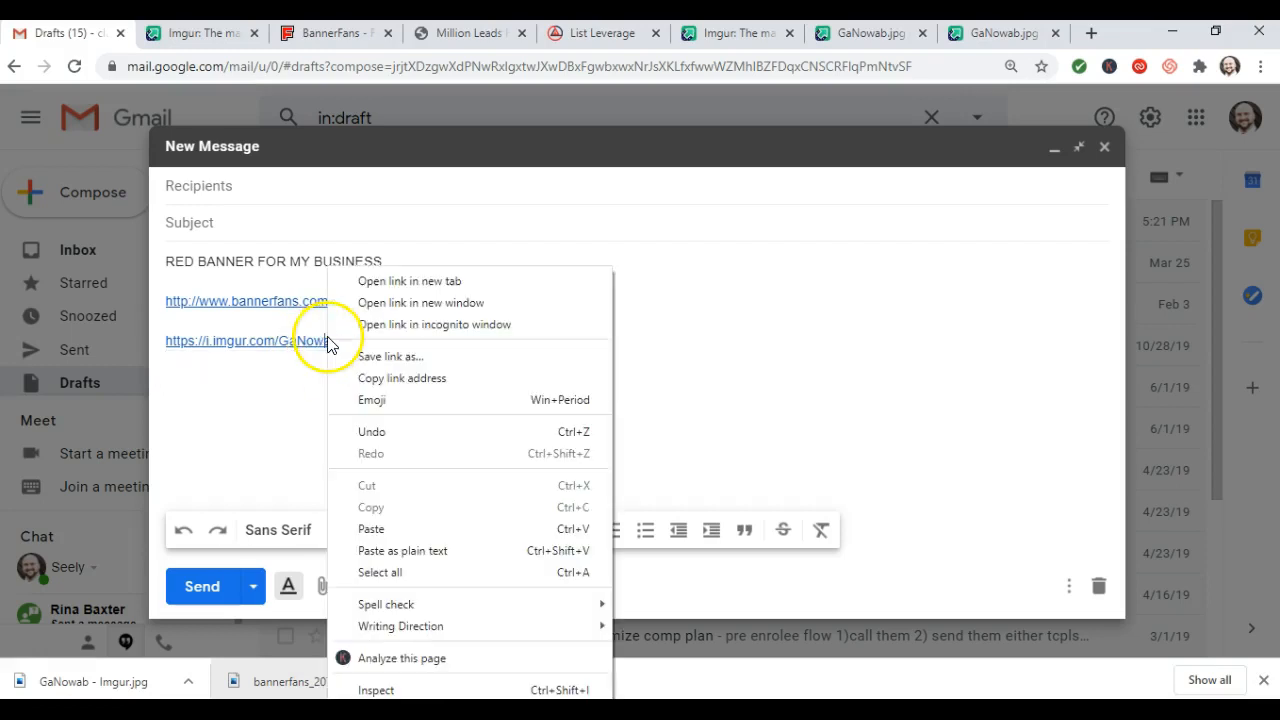
click(362, 379)
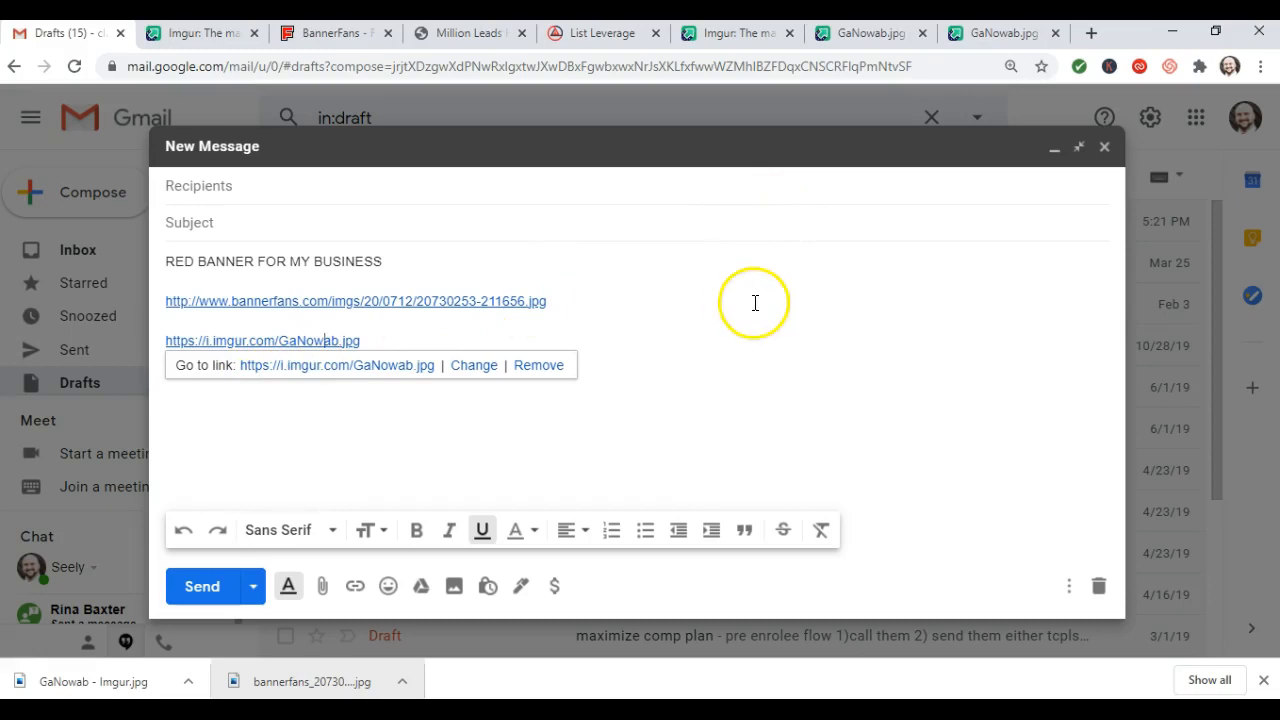
click(469, 36)
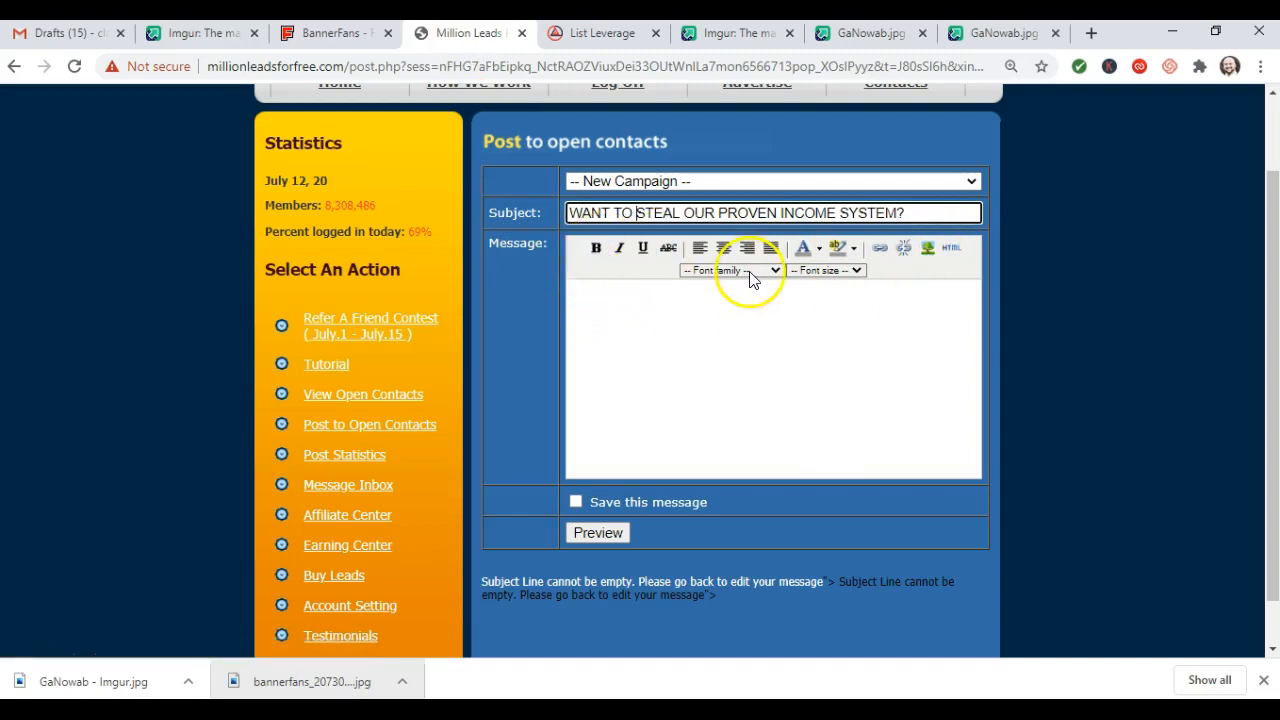
click(927, 249)
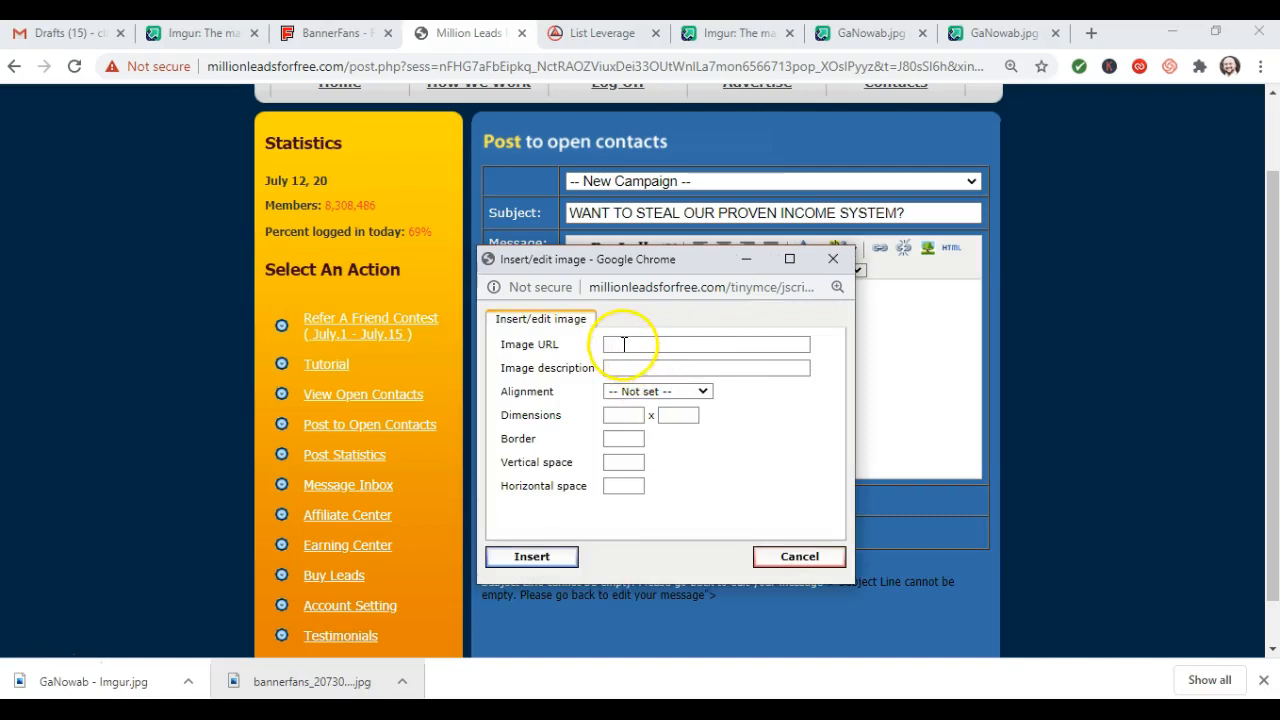
click(624, 344)
right_click(624, 344)
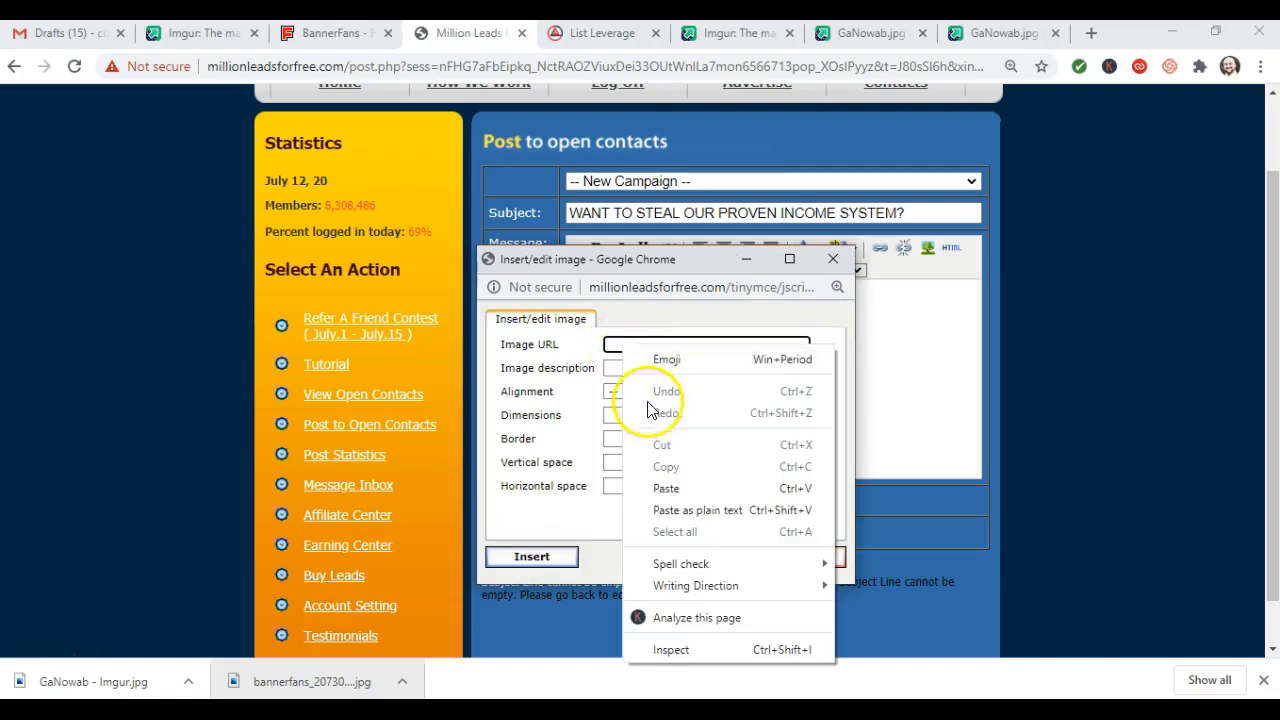
click(659, 512)
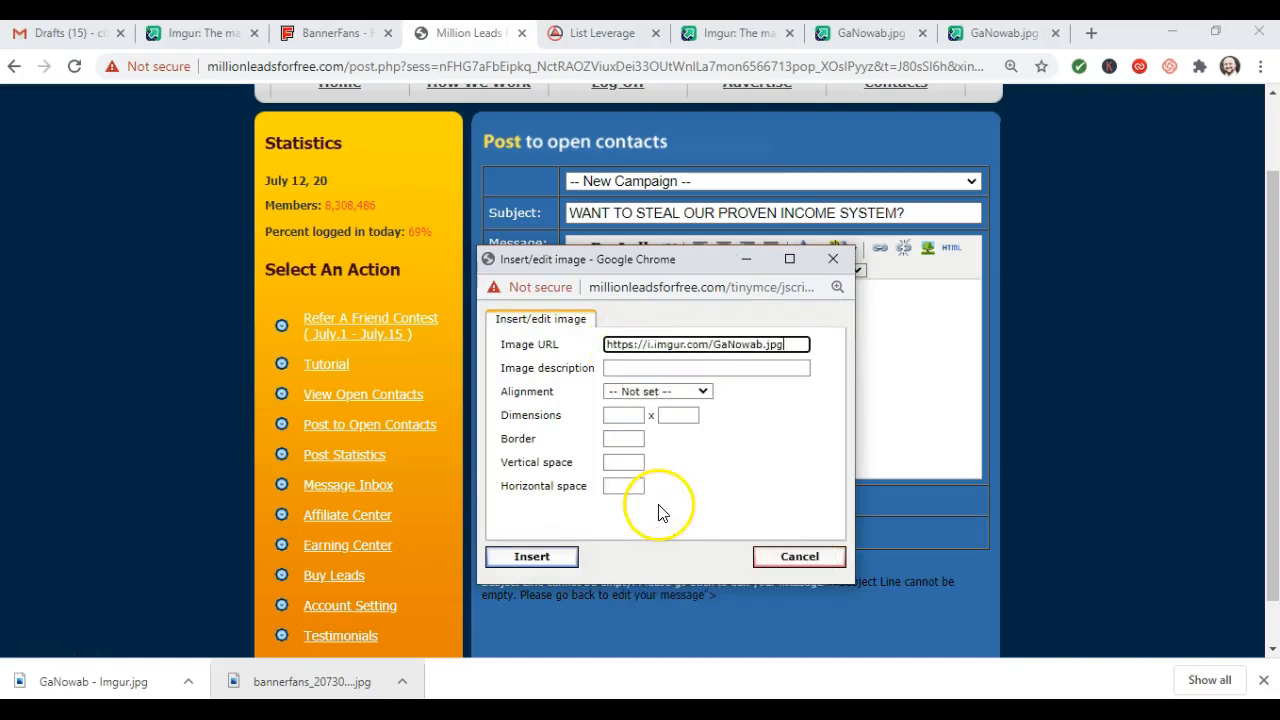
click(626, 370)
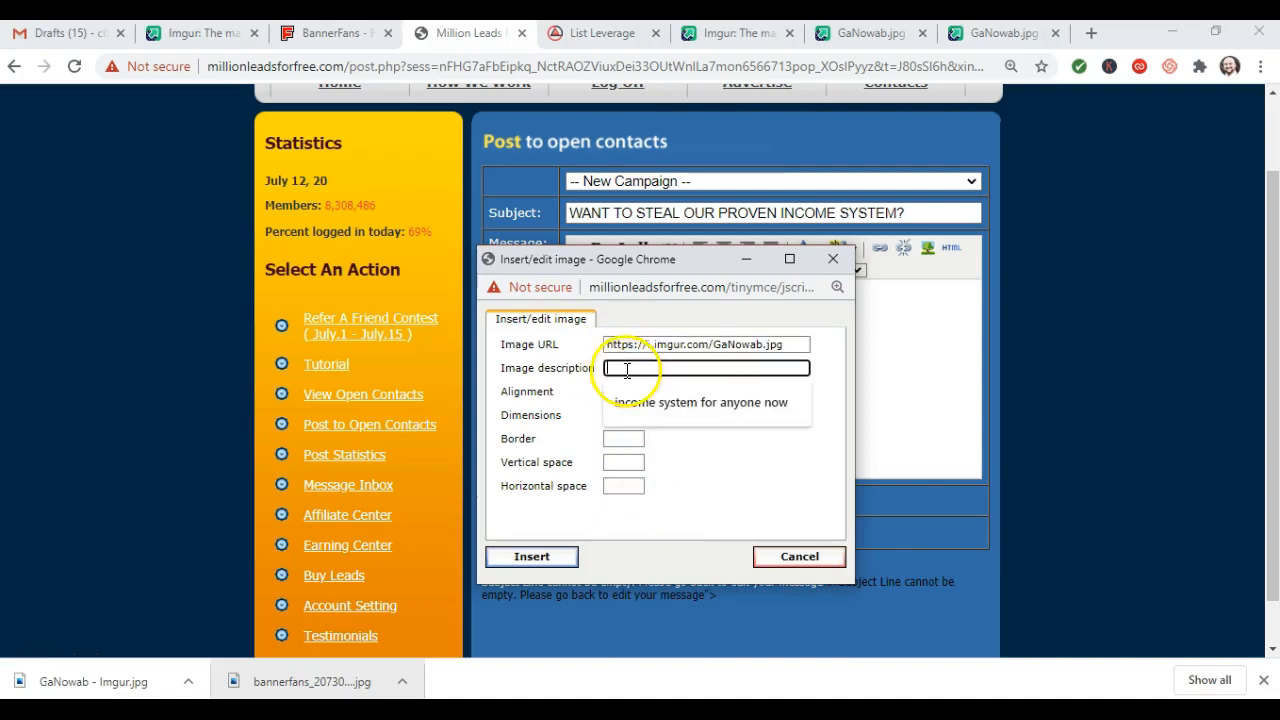
click(606, 347)
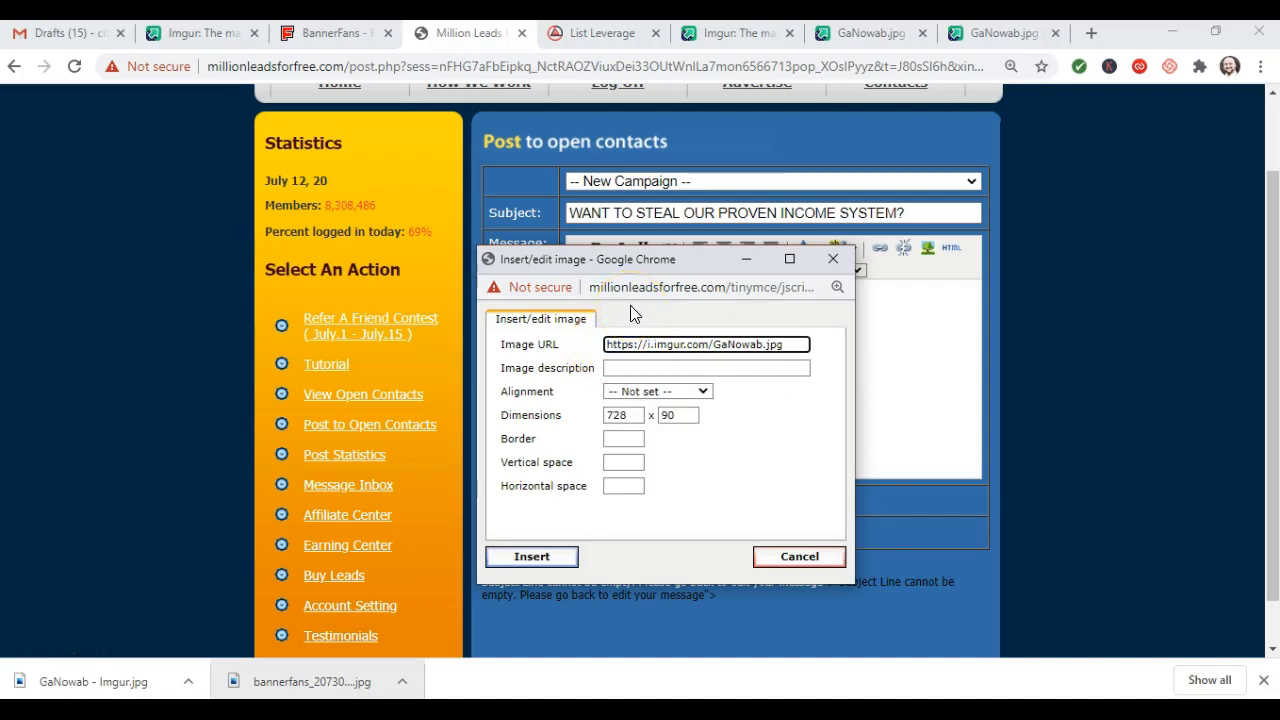
click(633, 421)
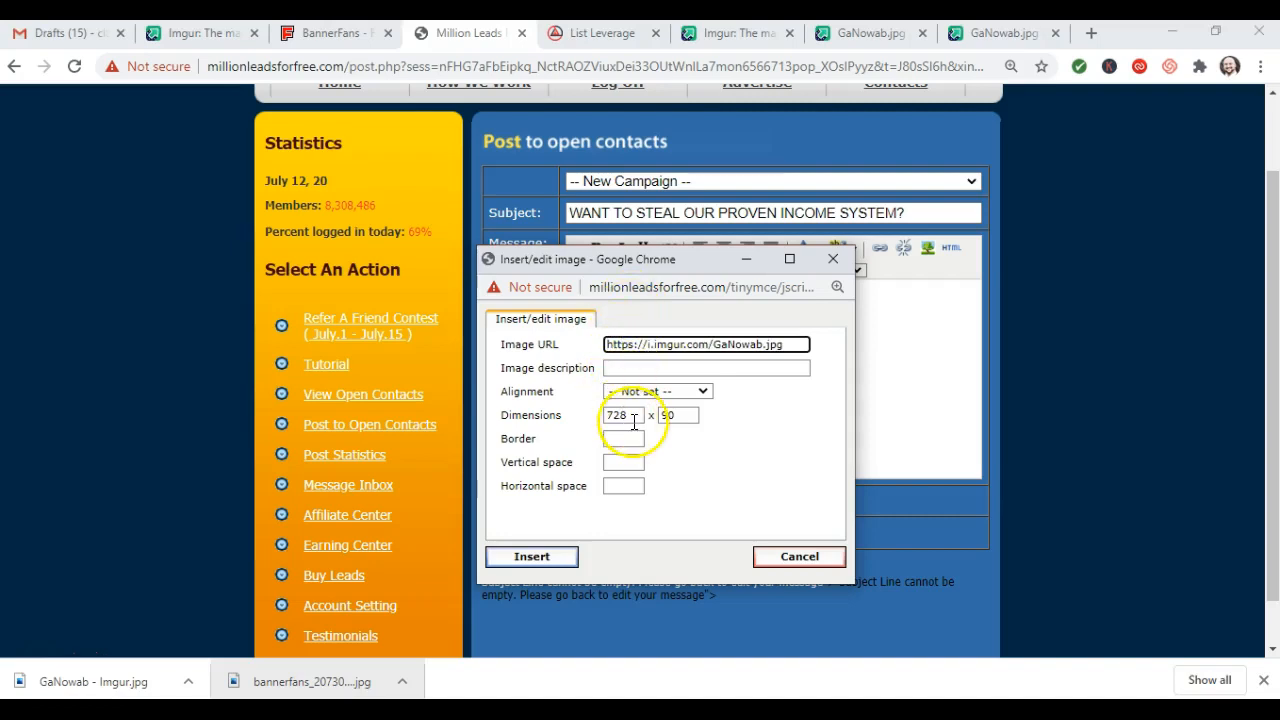
click(535, 556)
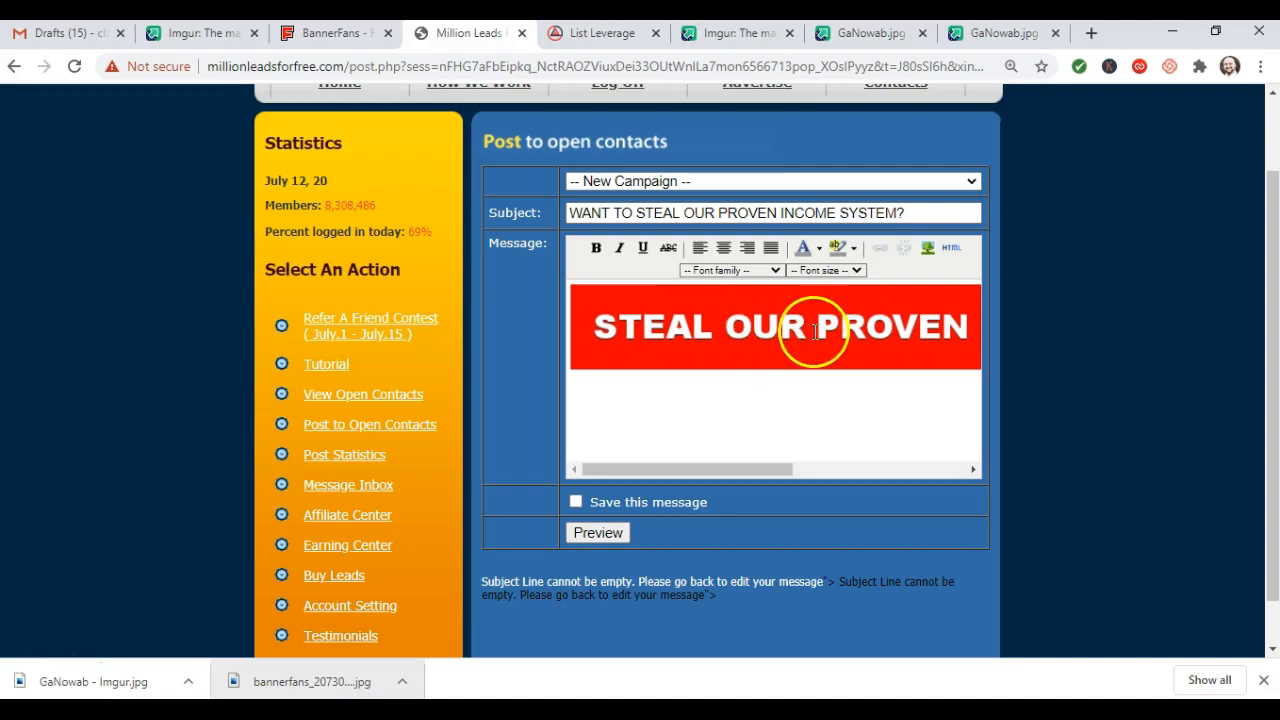
Switch to List Leverage and log in to the back office with the prefilled account credentials
click(603, 35)
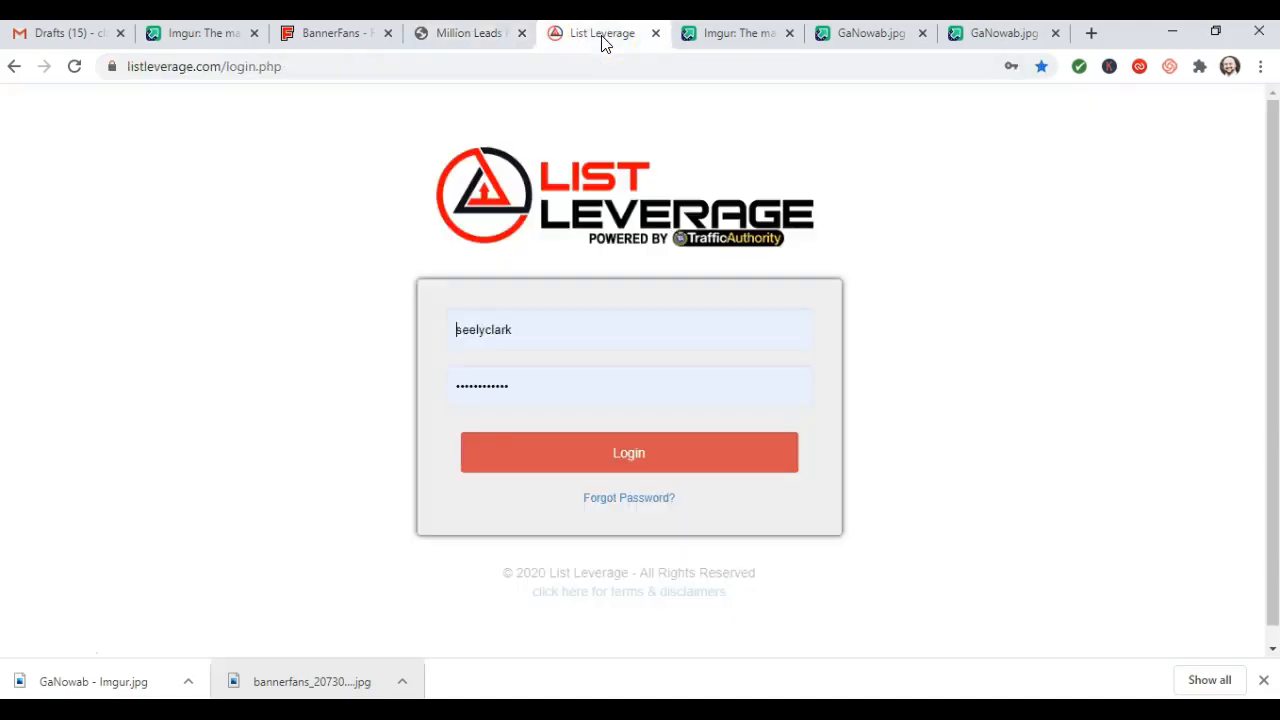
click(657, 451)
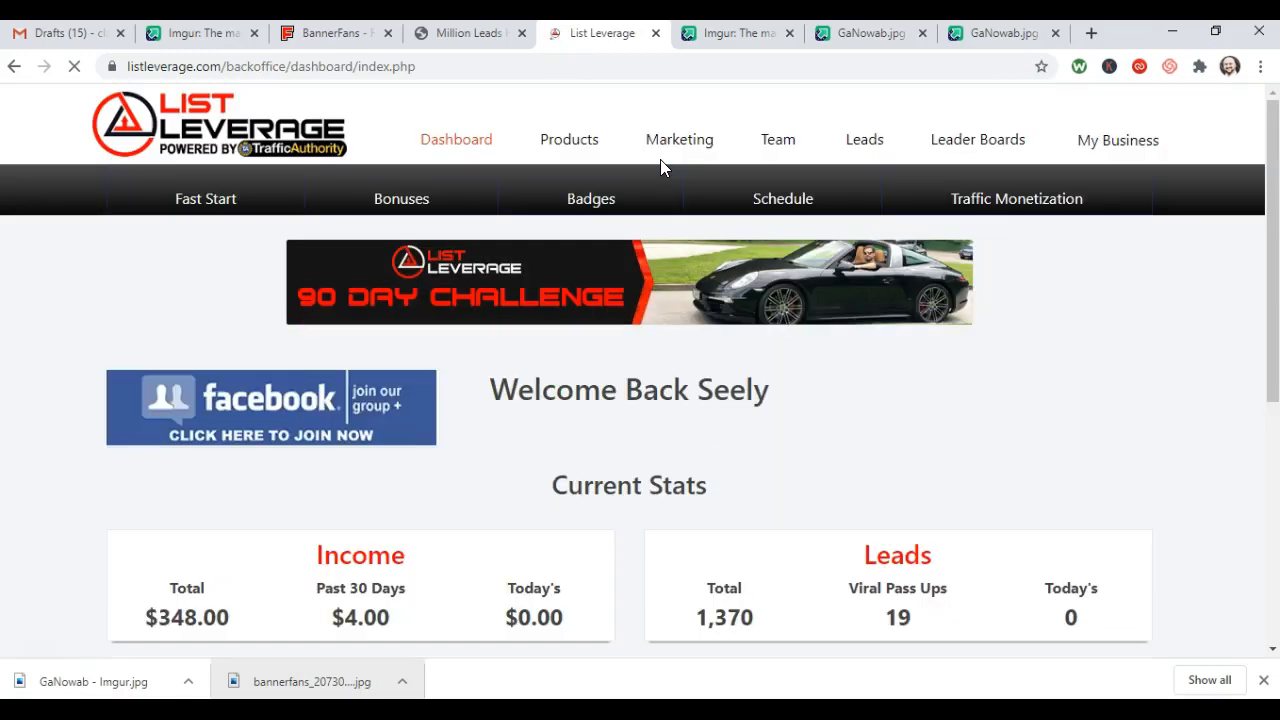
Open the marketing tracking links, append /mlffred729ban to the 3 Streams Capture Page link, and copy it
click(560, 166)
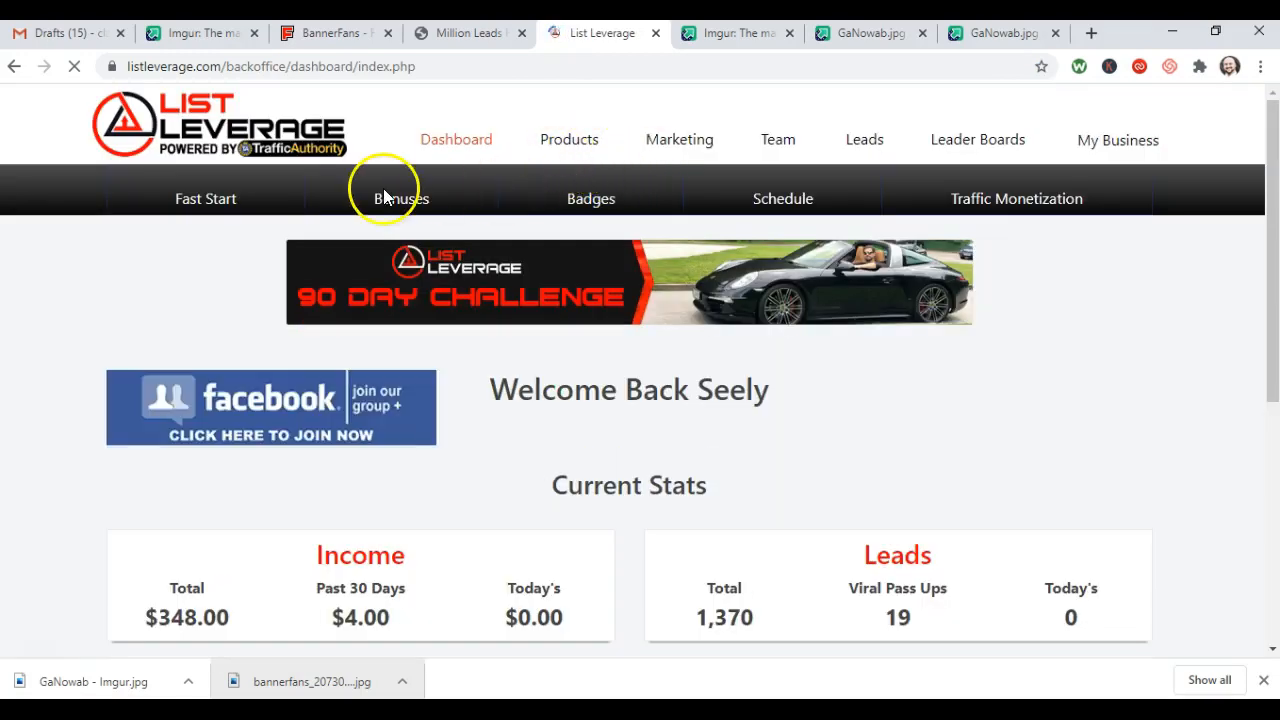
click(680, 135)
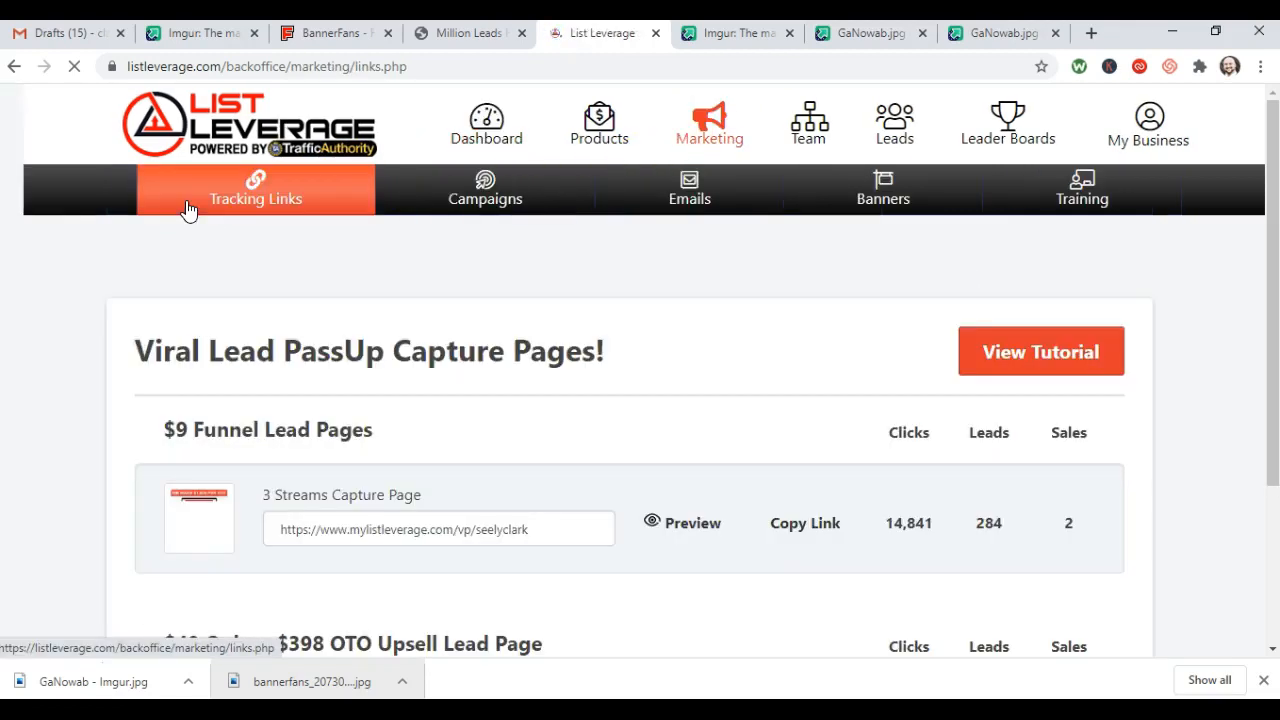
click(535, 530)
text(/)
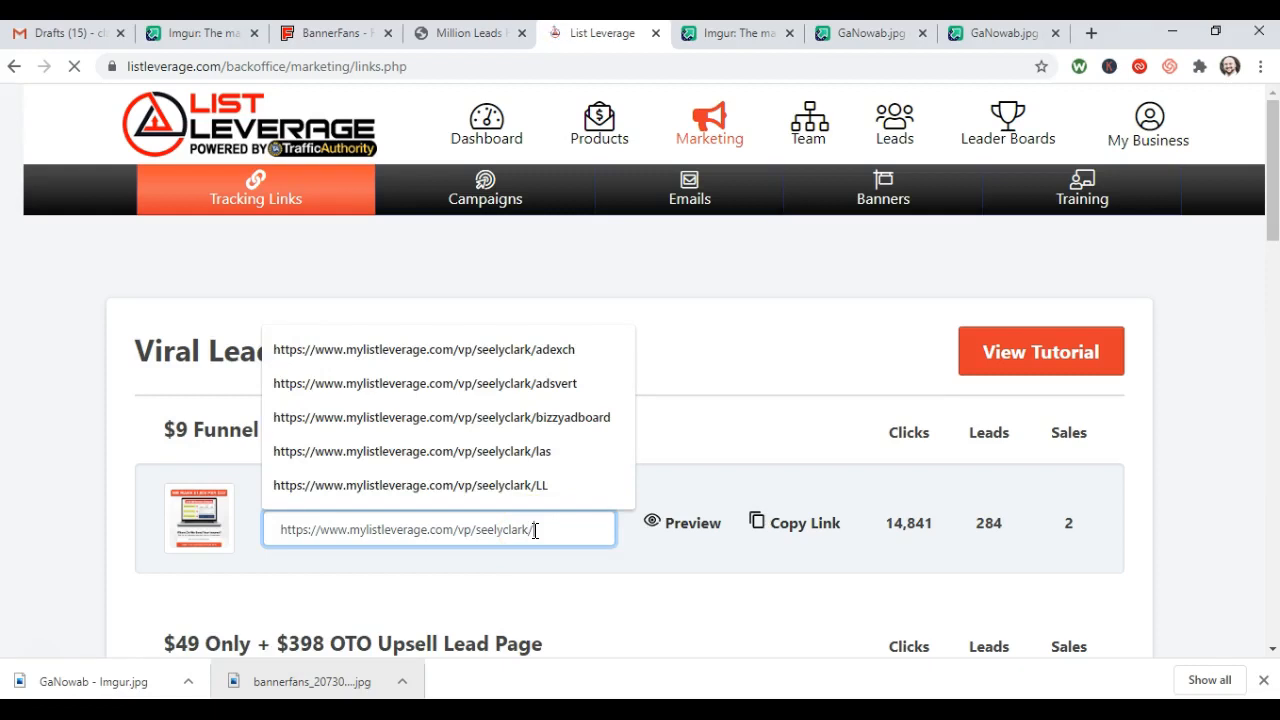
text(lnlffred)
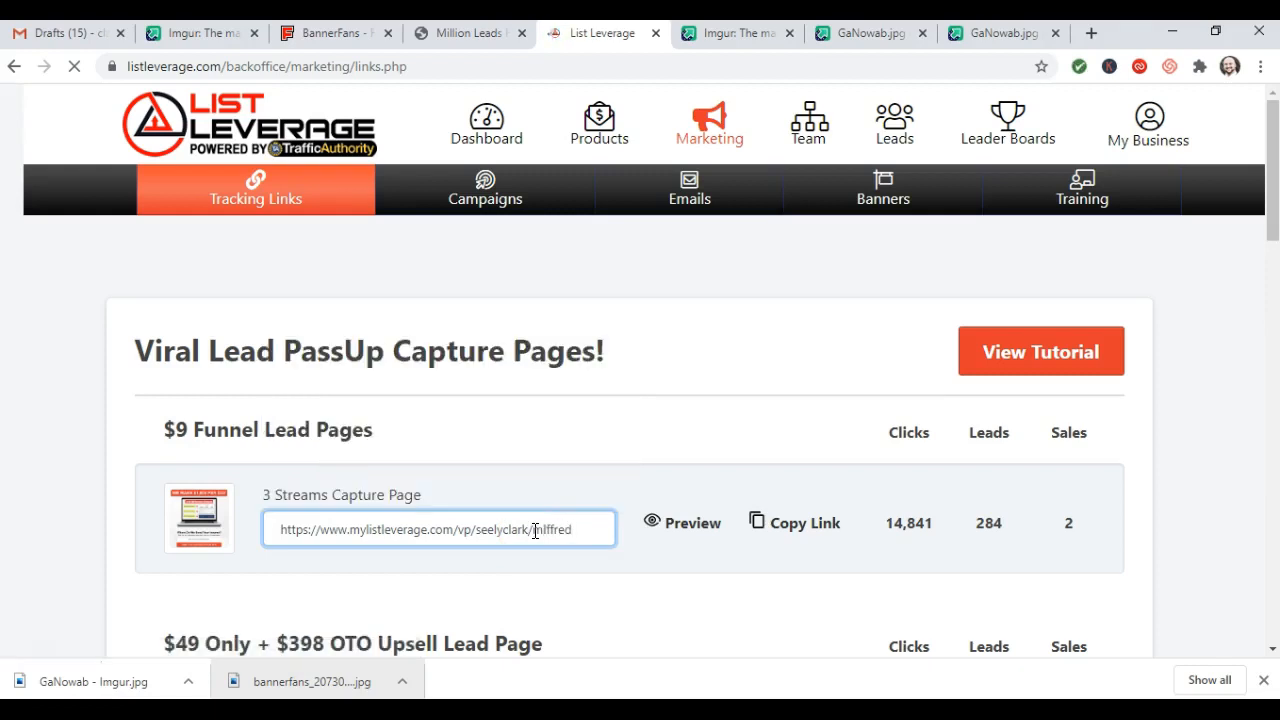
text(ban)
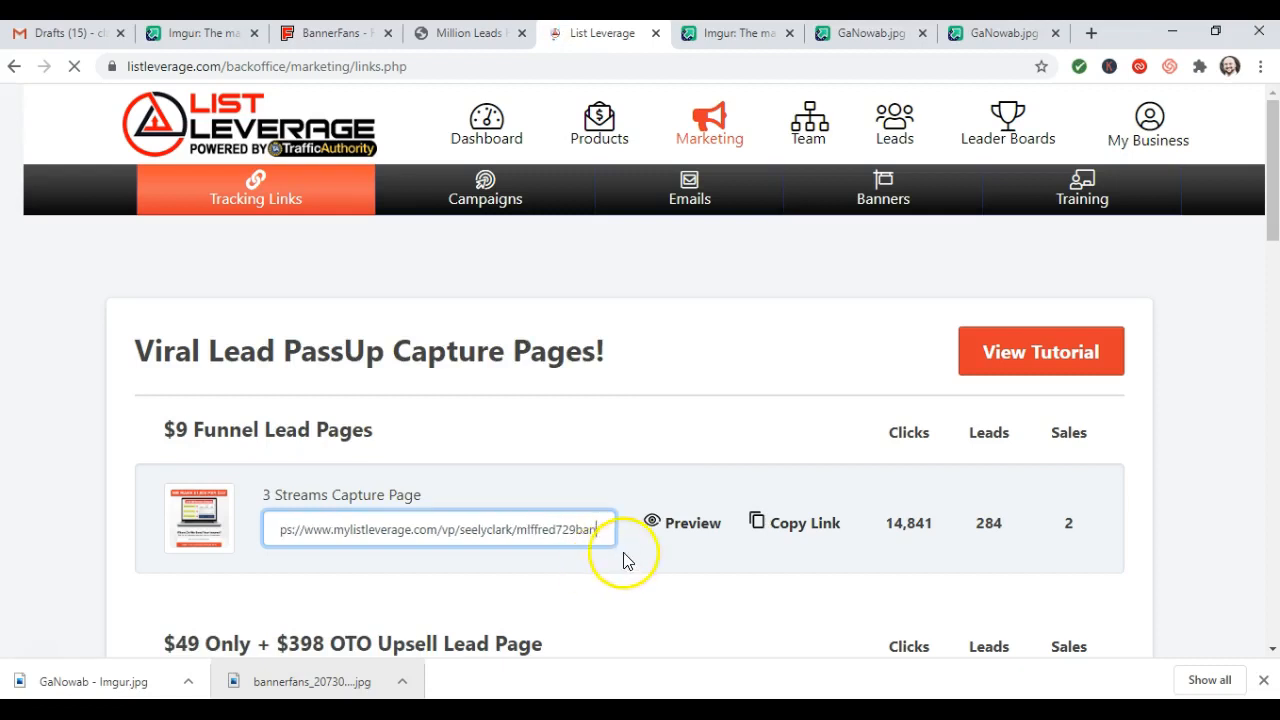
click(782, 530)
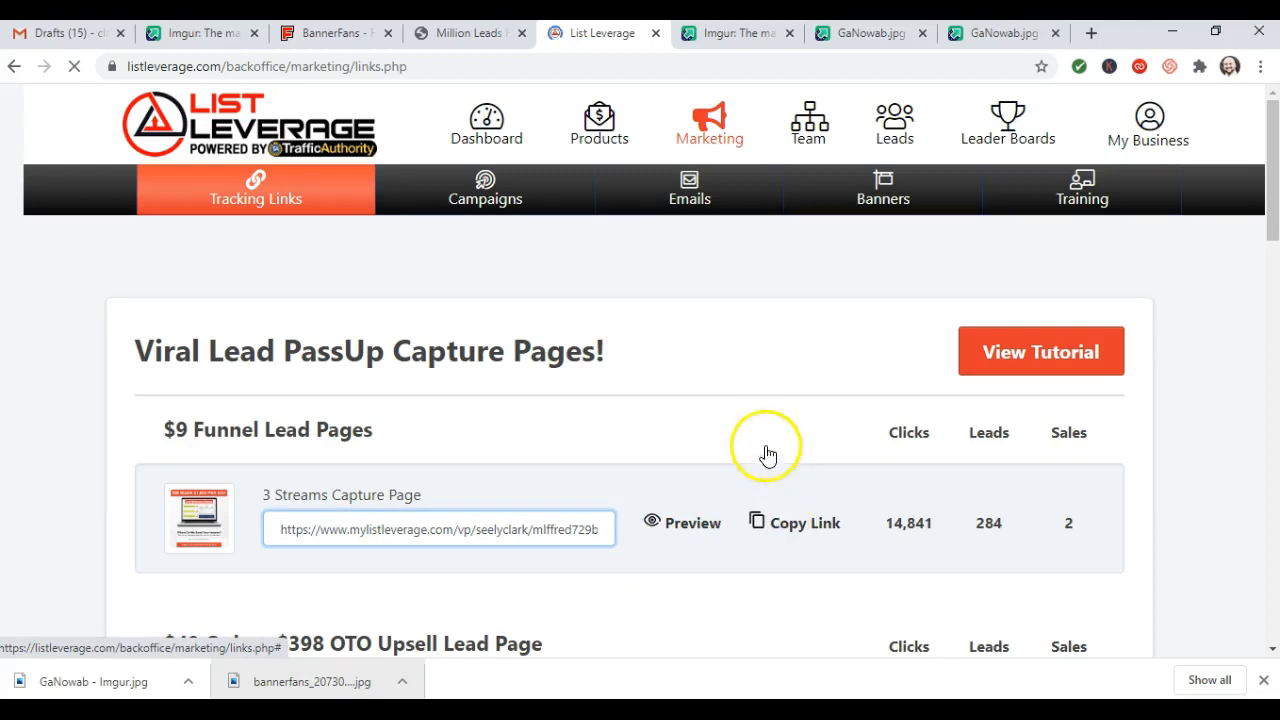
Open the copied tracking link in a new browser tab to check its capture page, and close that tab
scroll(766, 400, down, 10)
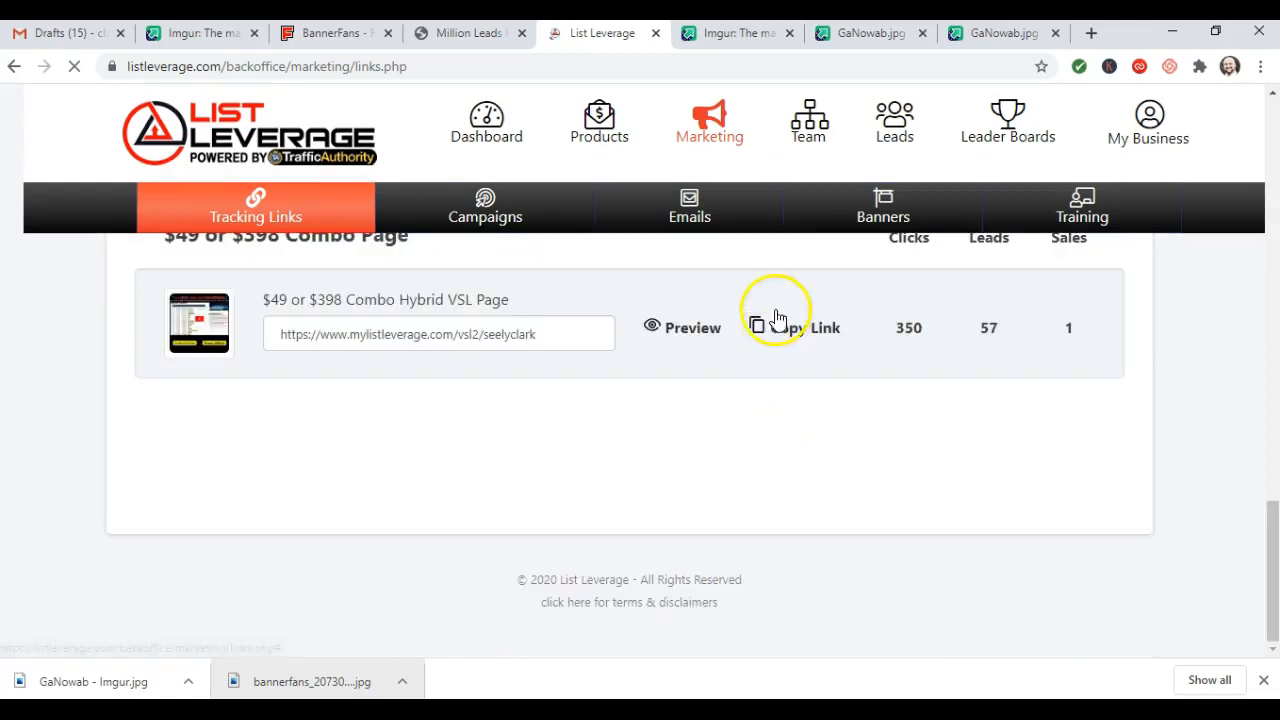
click(1091, 35)
right_click(666, 70)
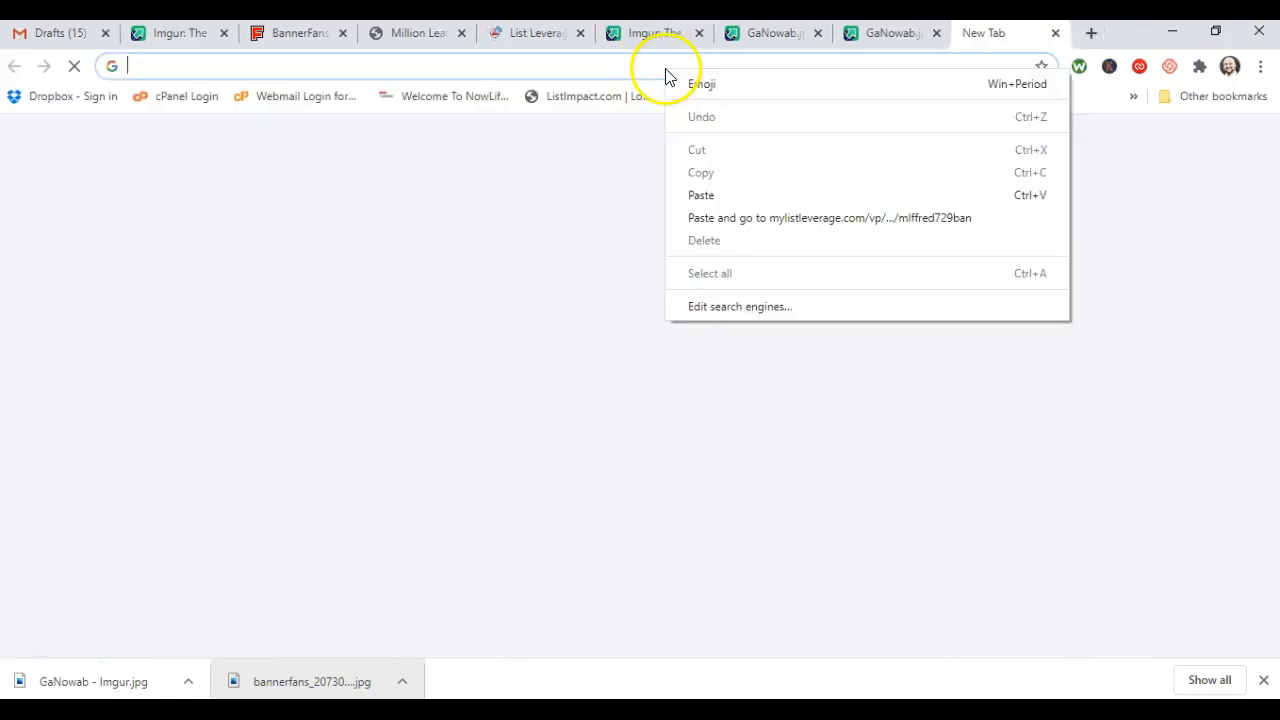
click(706, 219)
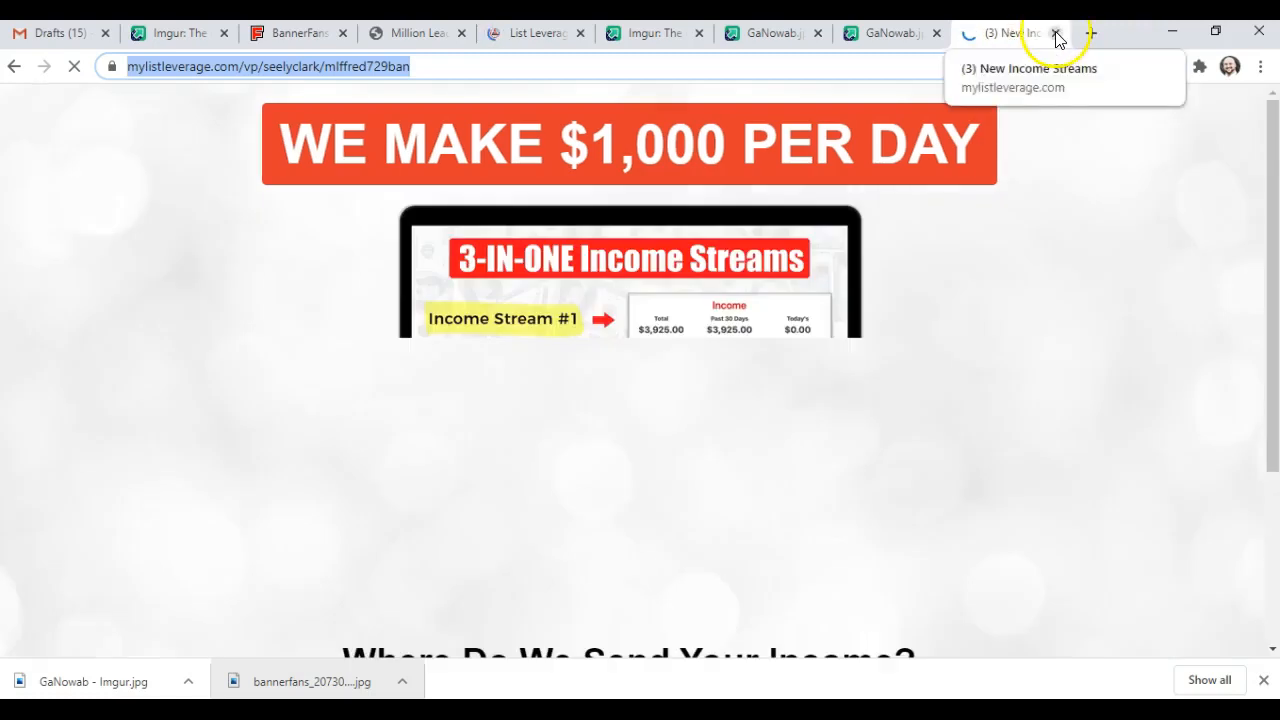
click(1055, 33)
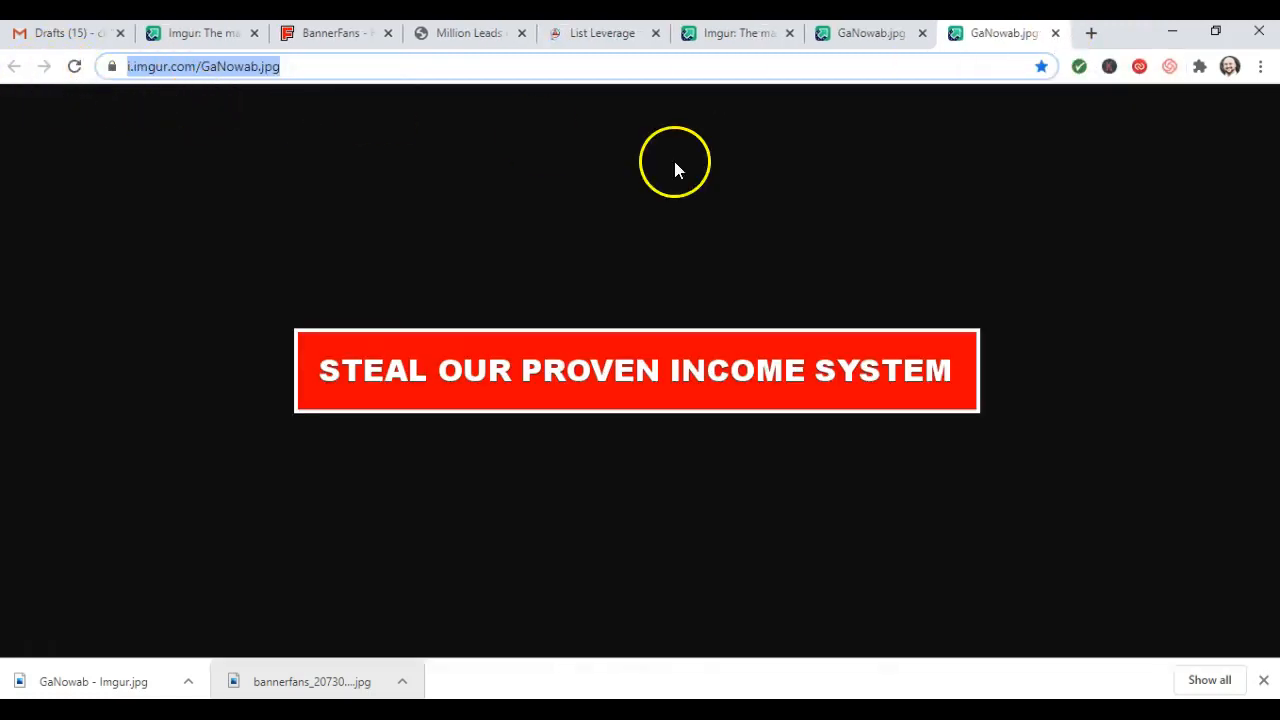
Switch to MillionLeadsForFree and start a link on the message's banner image, using the copied mlffred729ban tracking link as its URL
click(600, 33)
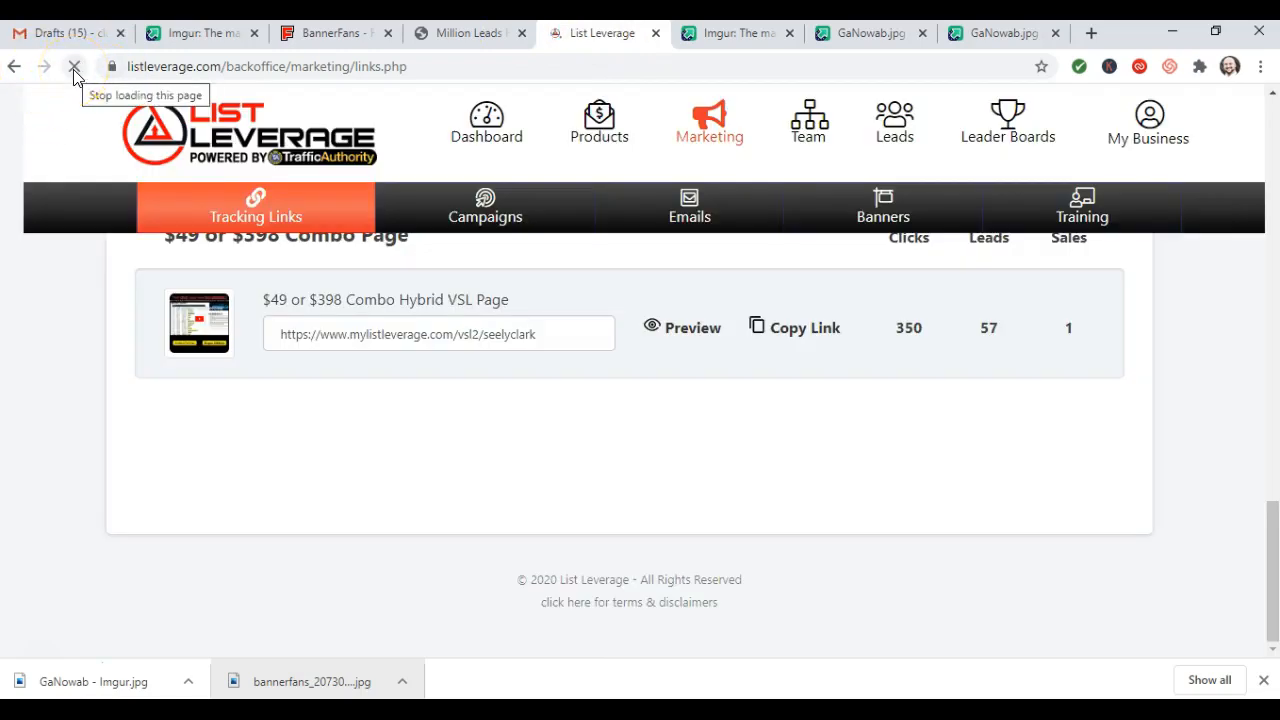
click(452, 35)
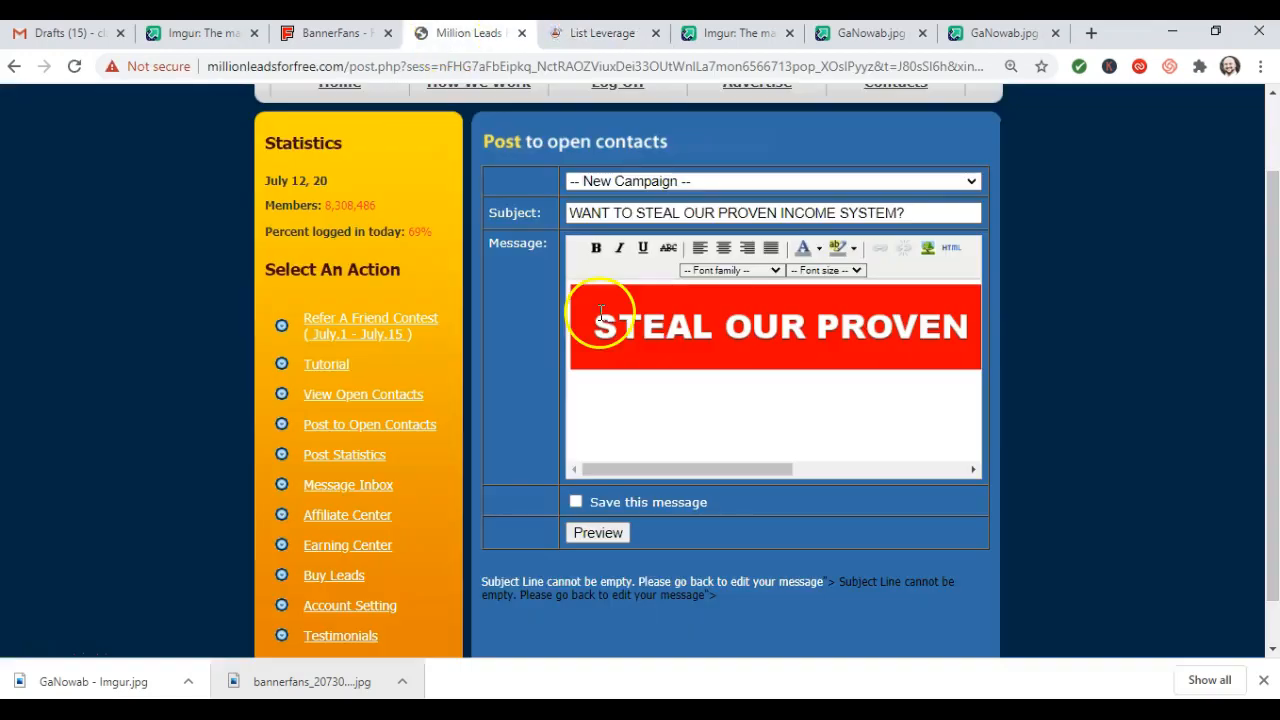
click(846, 335)
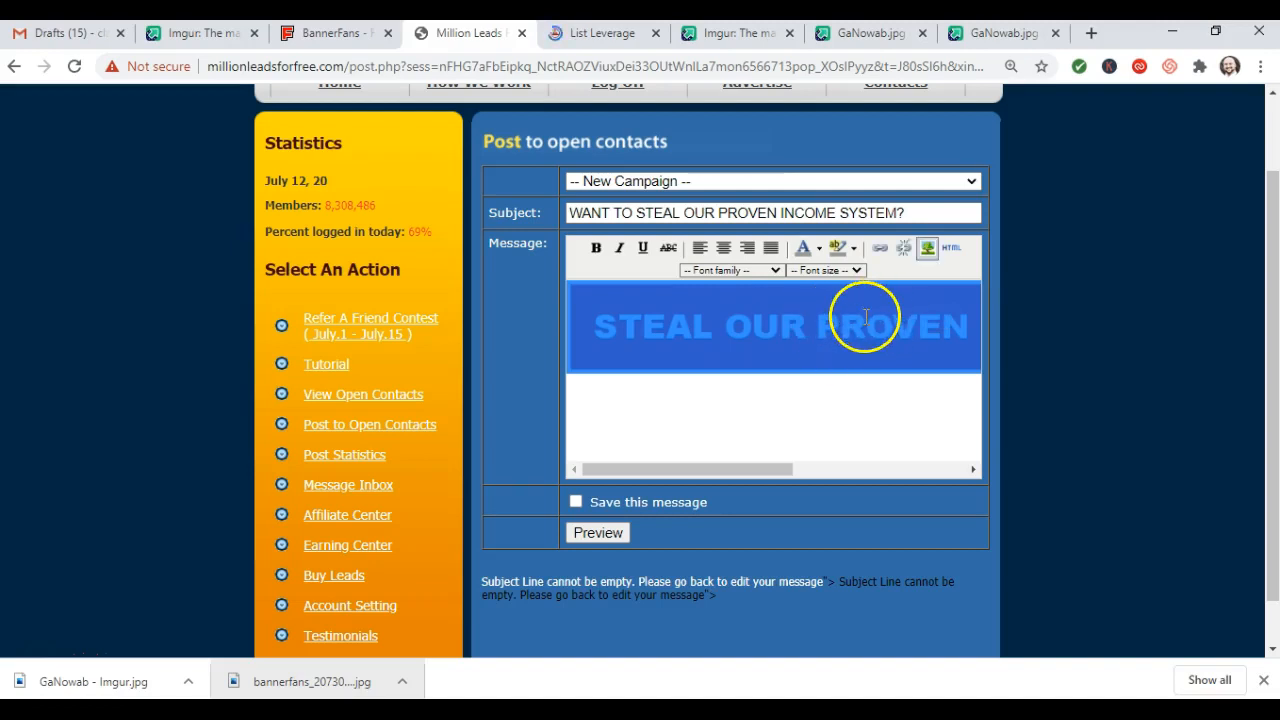
click(879, 252)
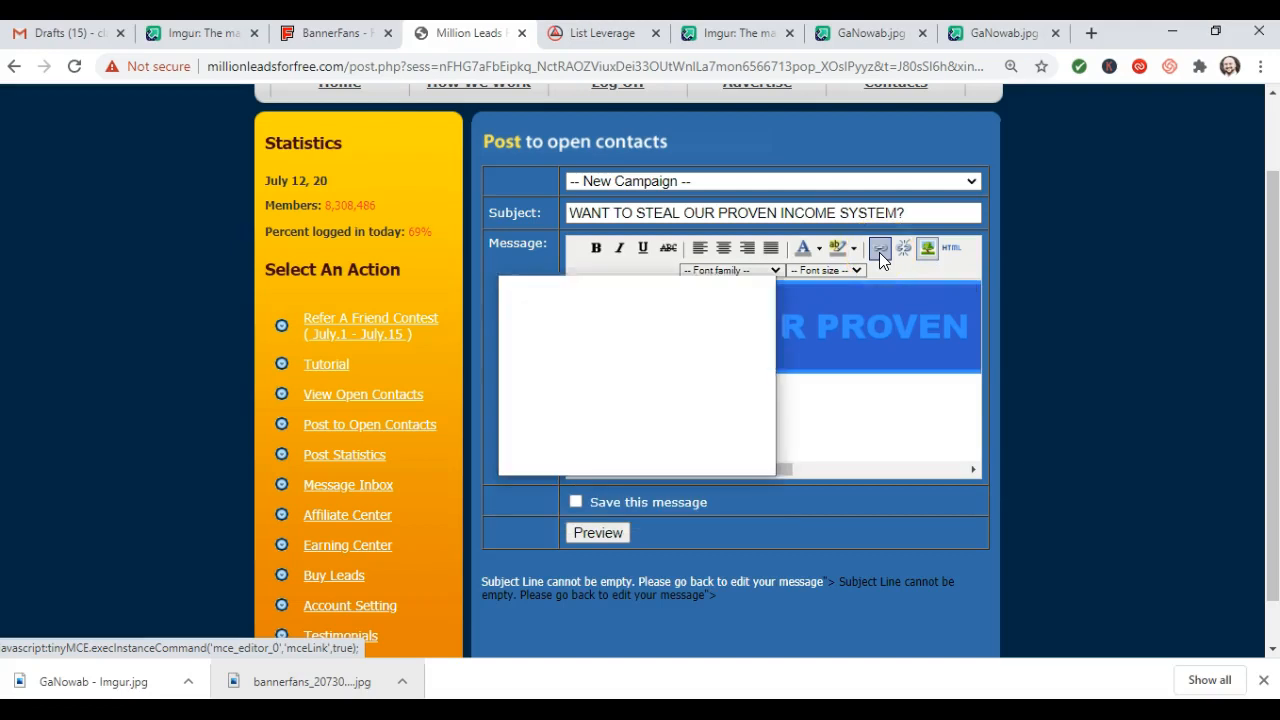
click(619, 372)
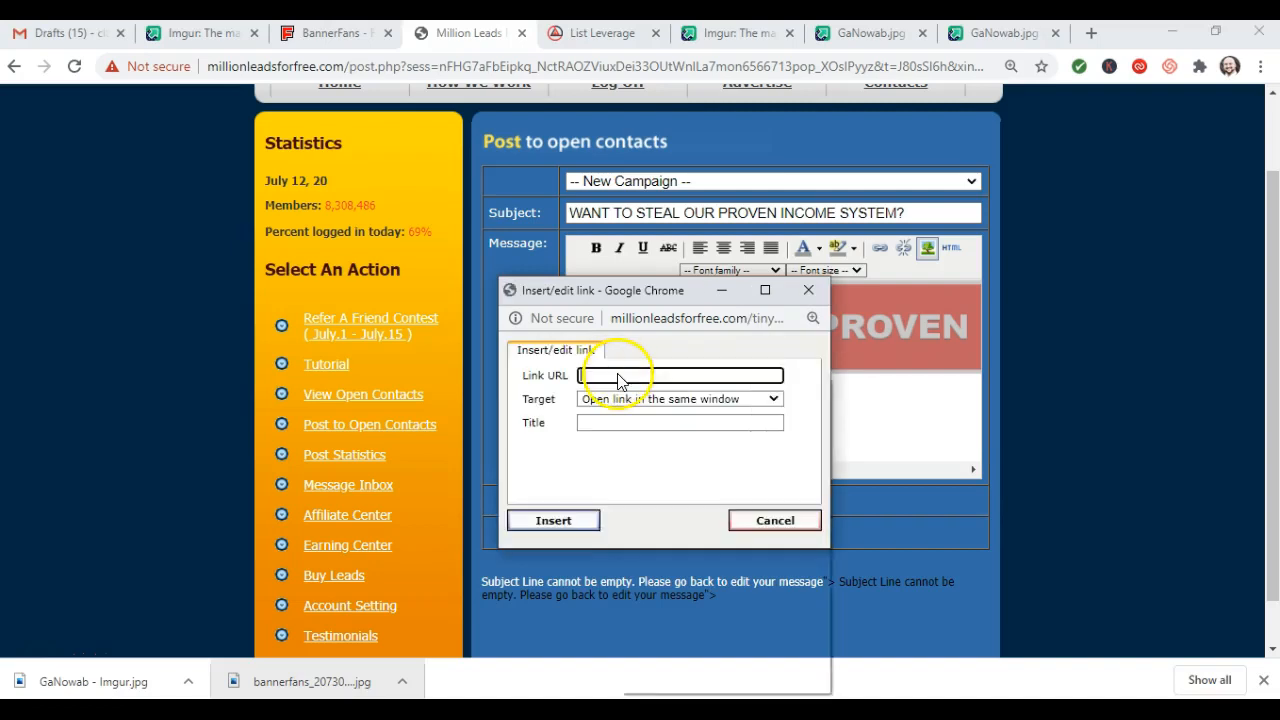
right_click(618, 377)
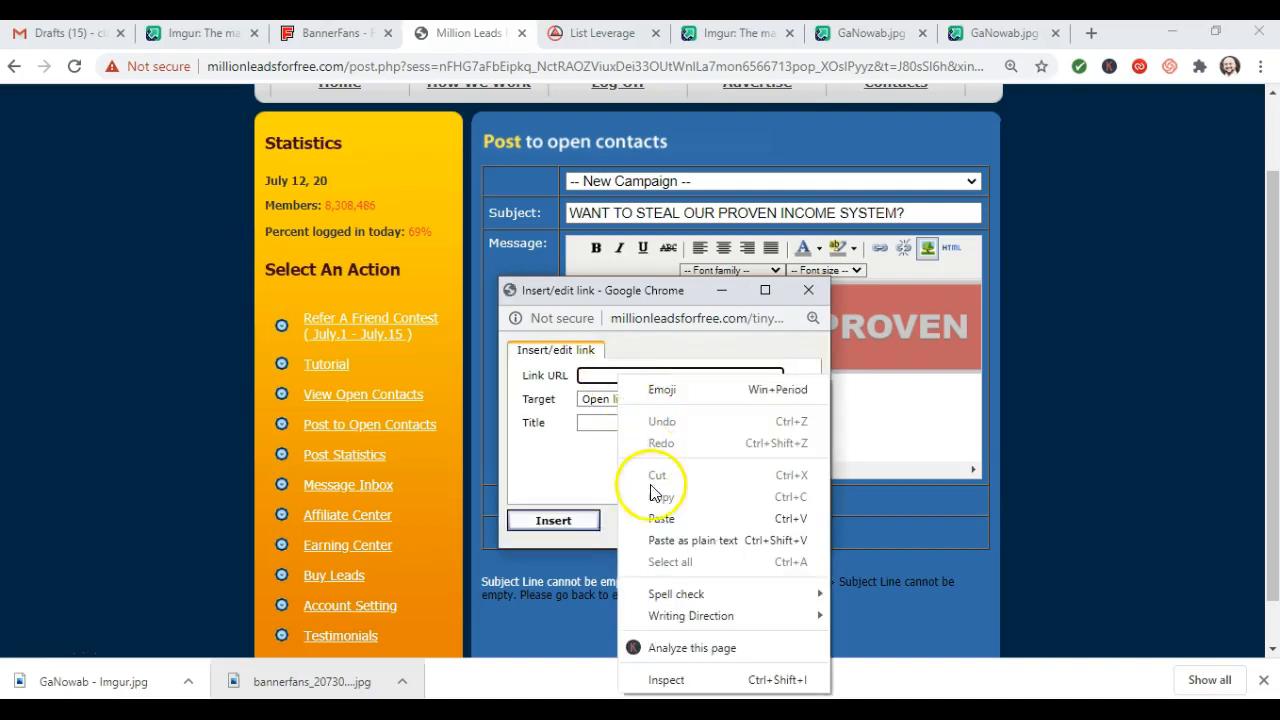
click(661, 540)
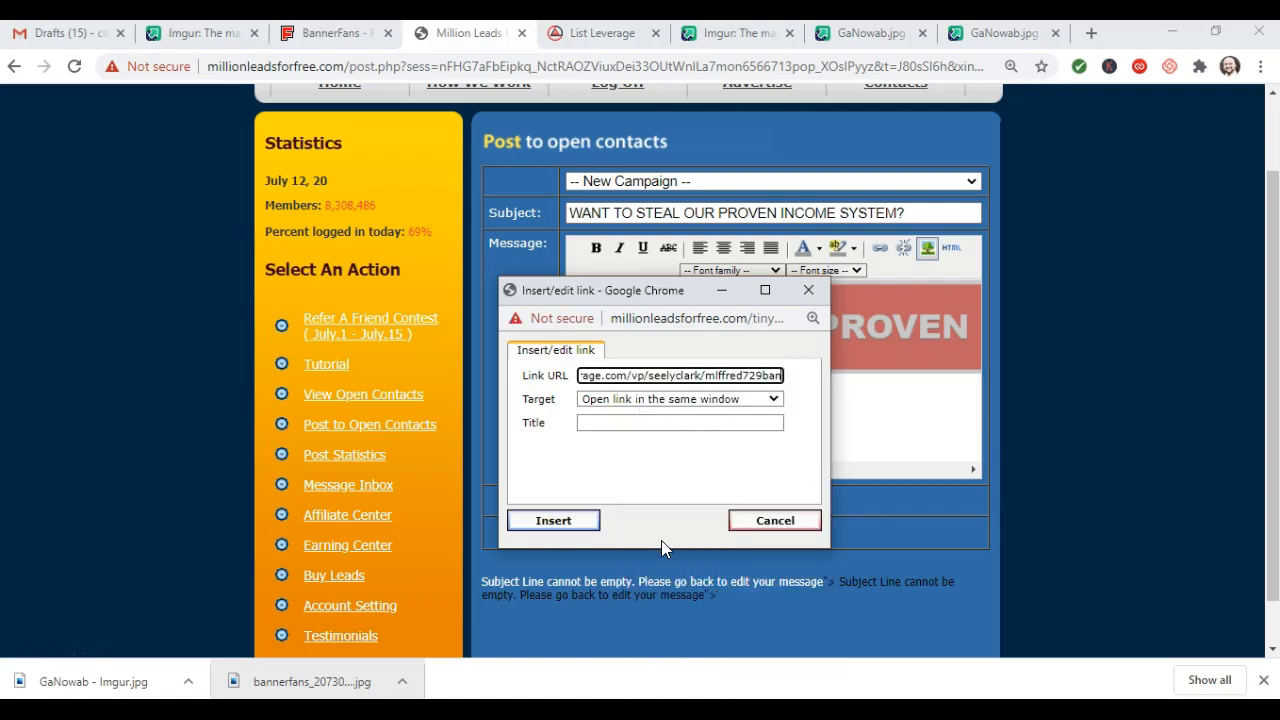
Set the banner link's target to open in a new window and insert the link, leaving its title blank
click(643, 421)
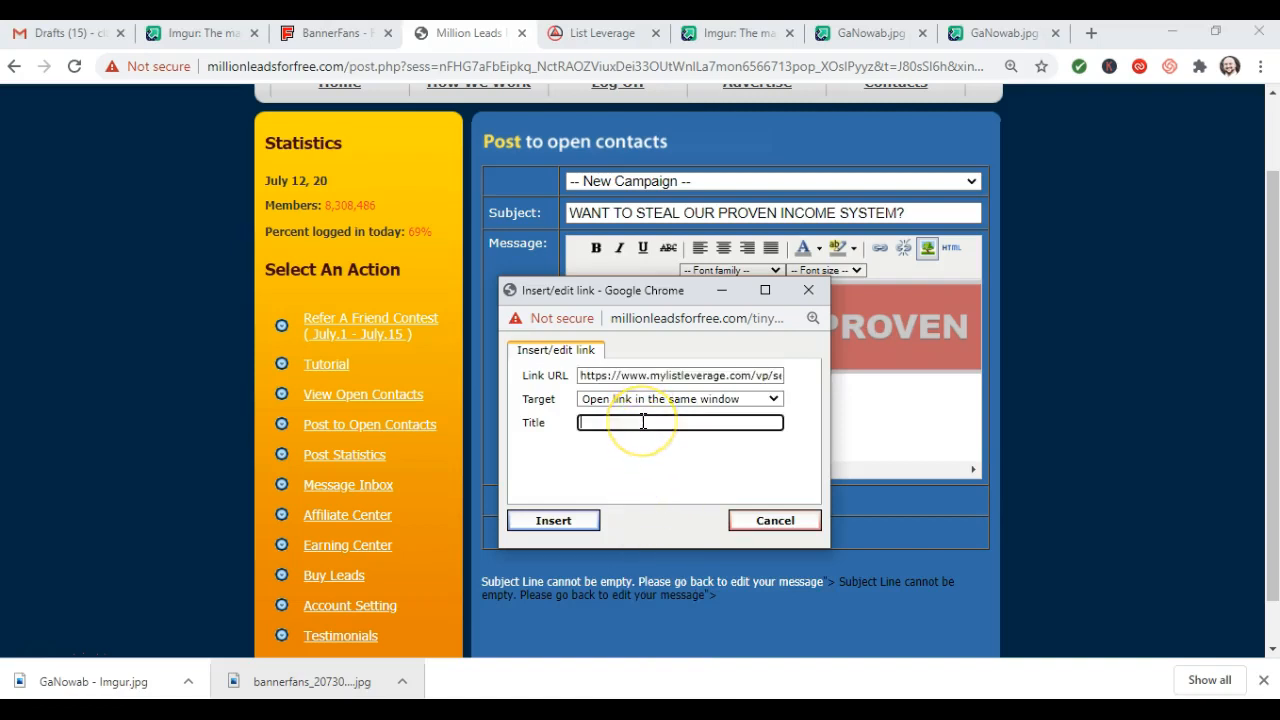
click(581, 376)
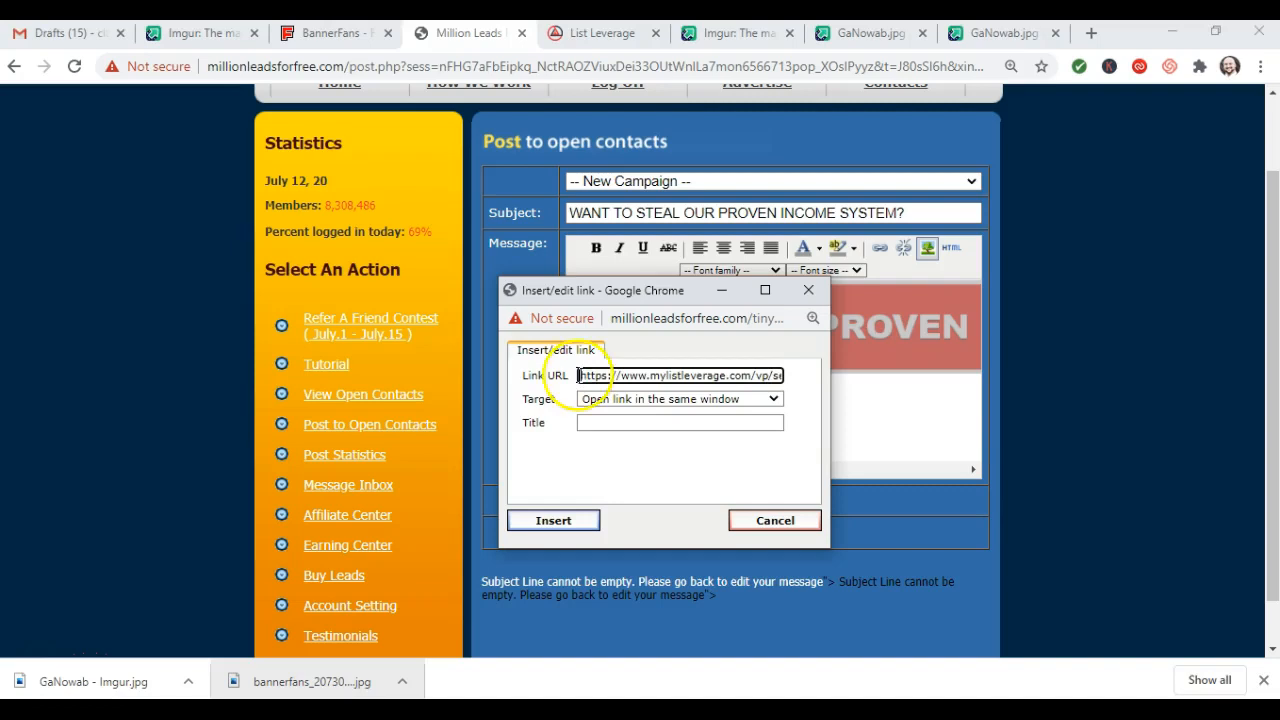
drag(640, 375, 752, 378)
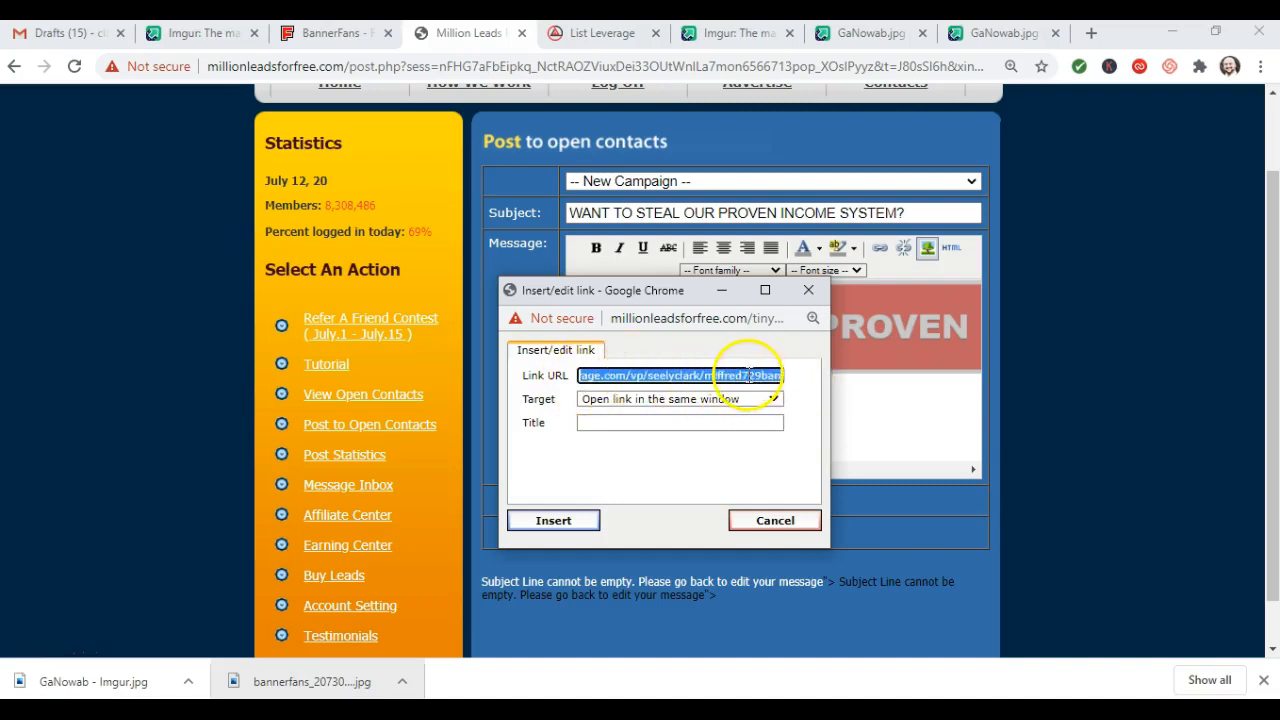
click(686, 422)
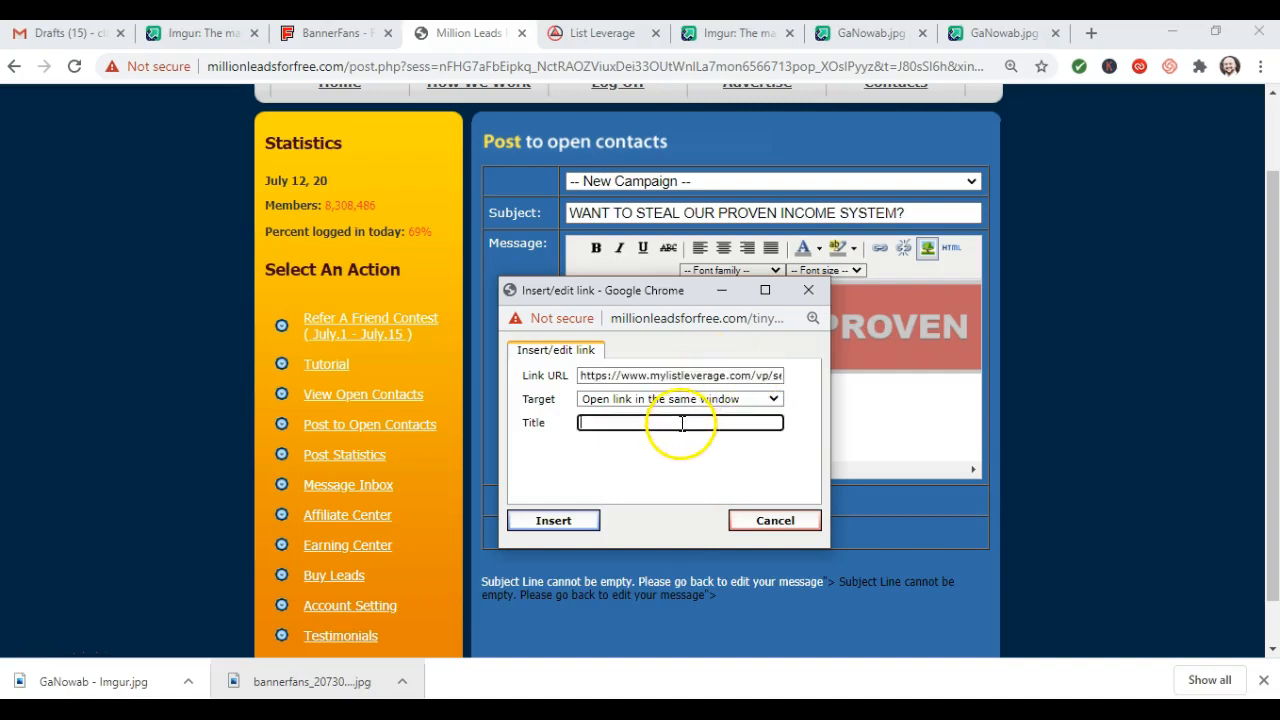
click(614, 400)
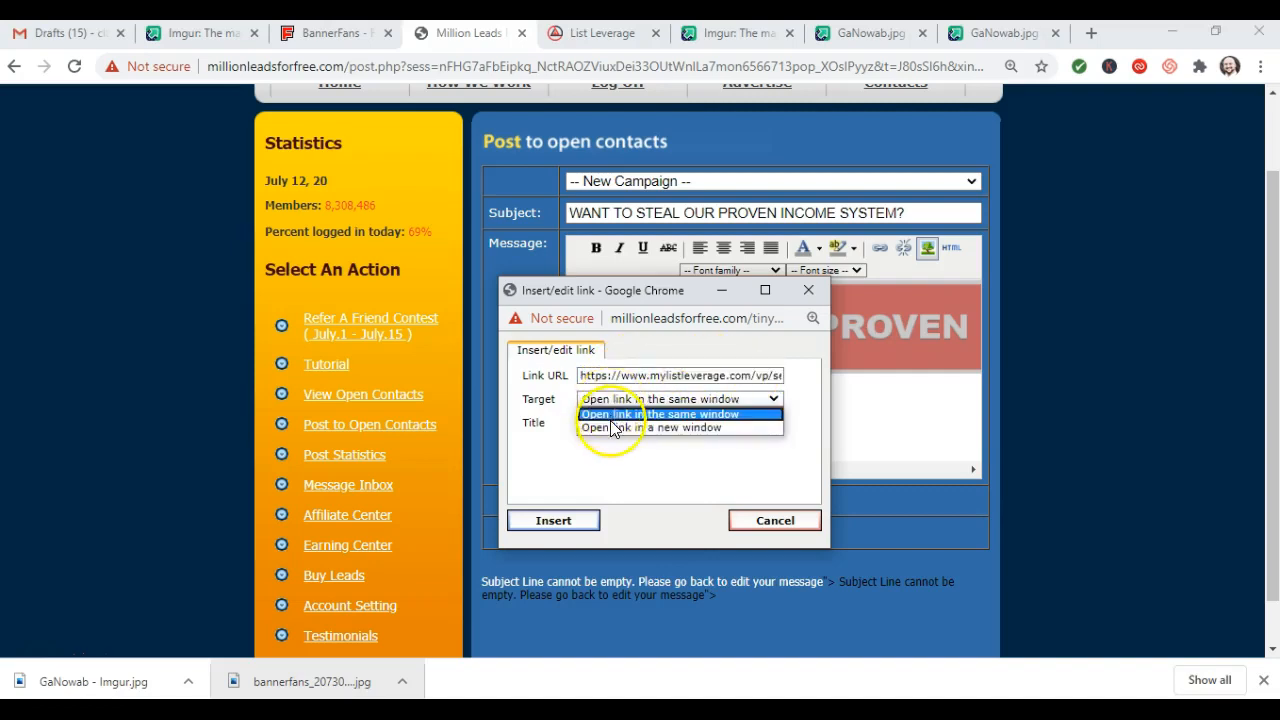
click(612, 428)
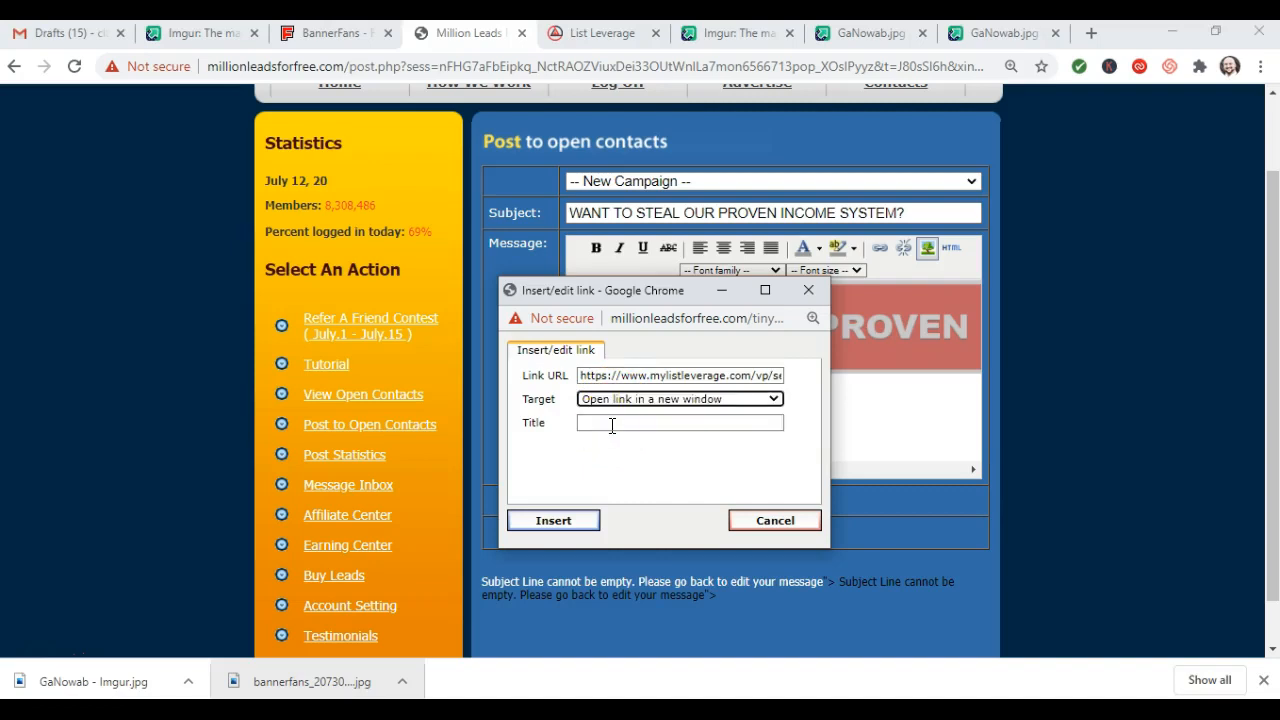
click(552, 520)
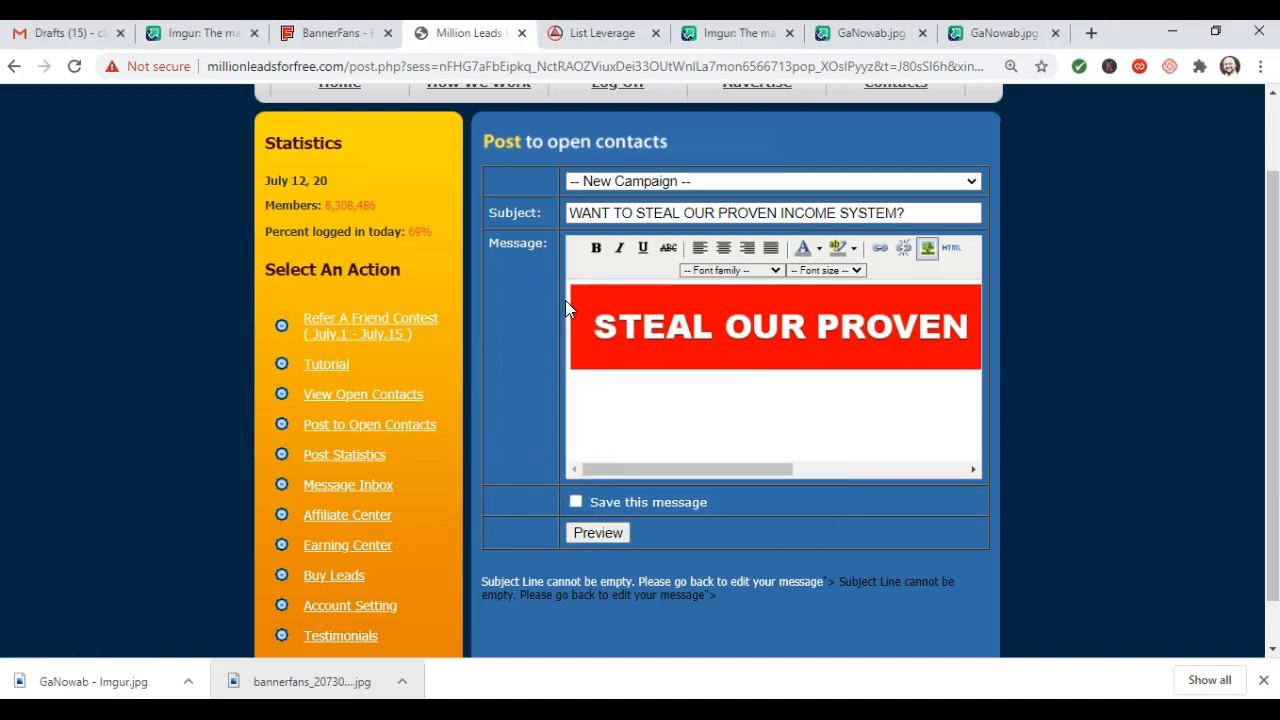
Write "CLICK THE BANNER TO SEE HOW NOW" on a line above the banner in the message
text(c)
key(BackSpace)
text(c)
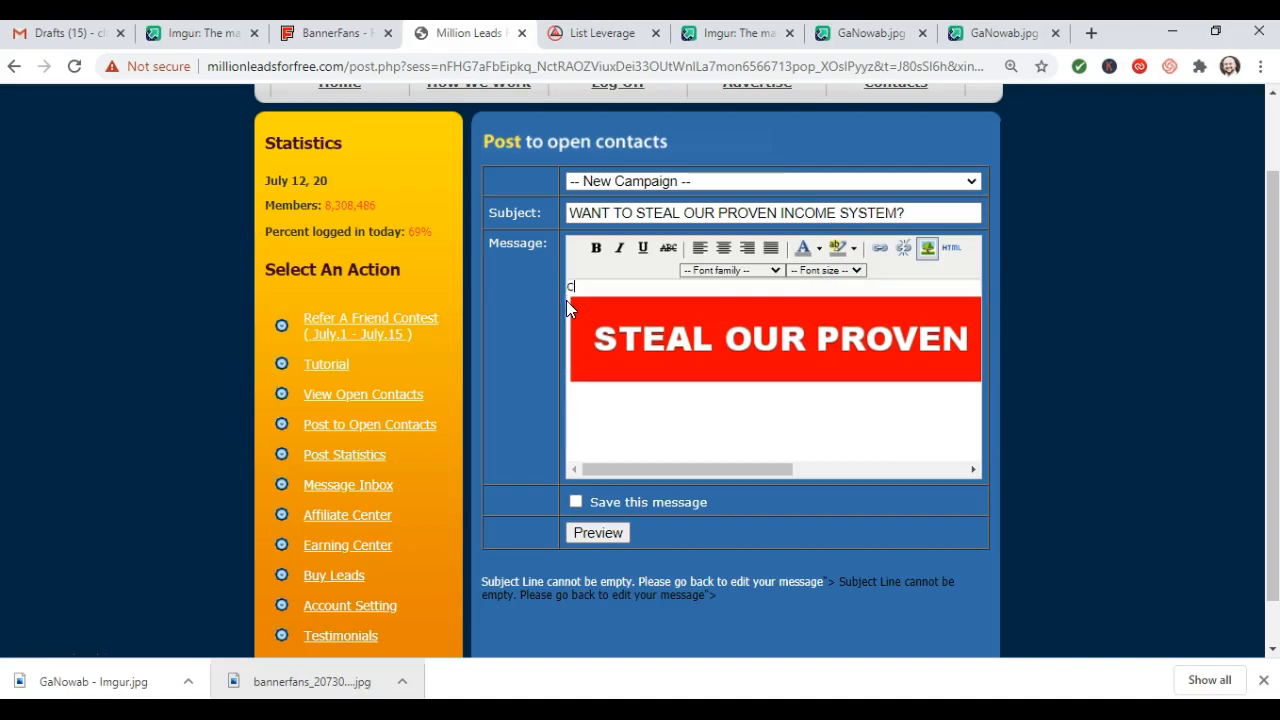
text(LICK THE BANNER TO SEE HOW NOW)
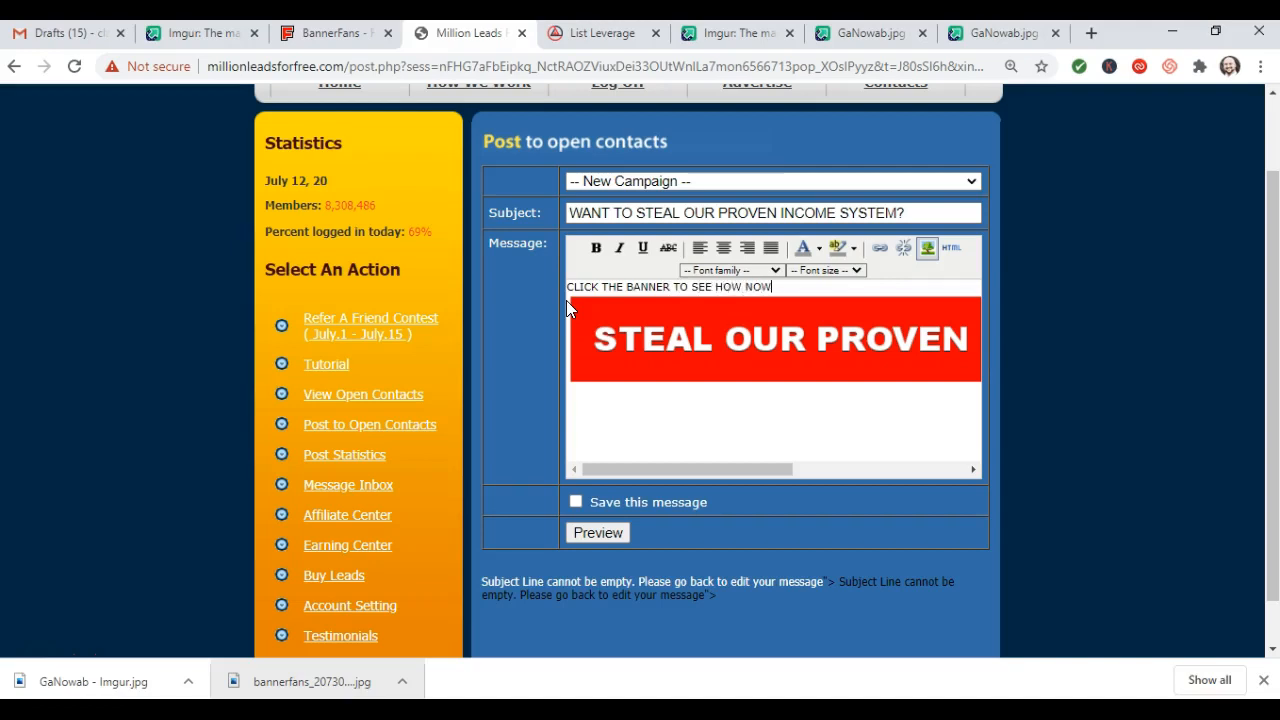
Make the line above the banner bold and set its font size to 6 (24 pt)
click(785, 283)
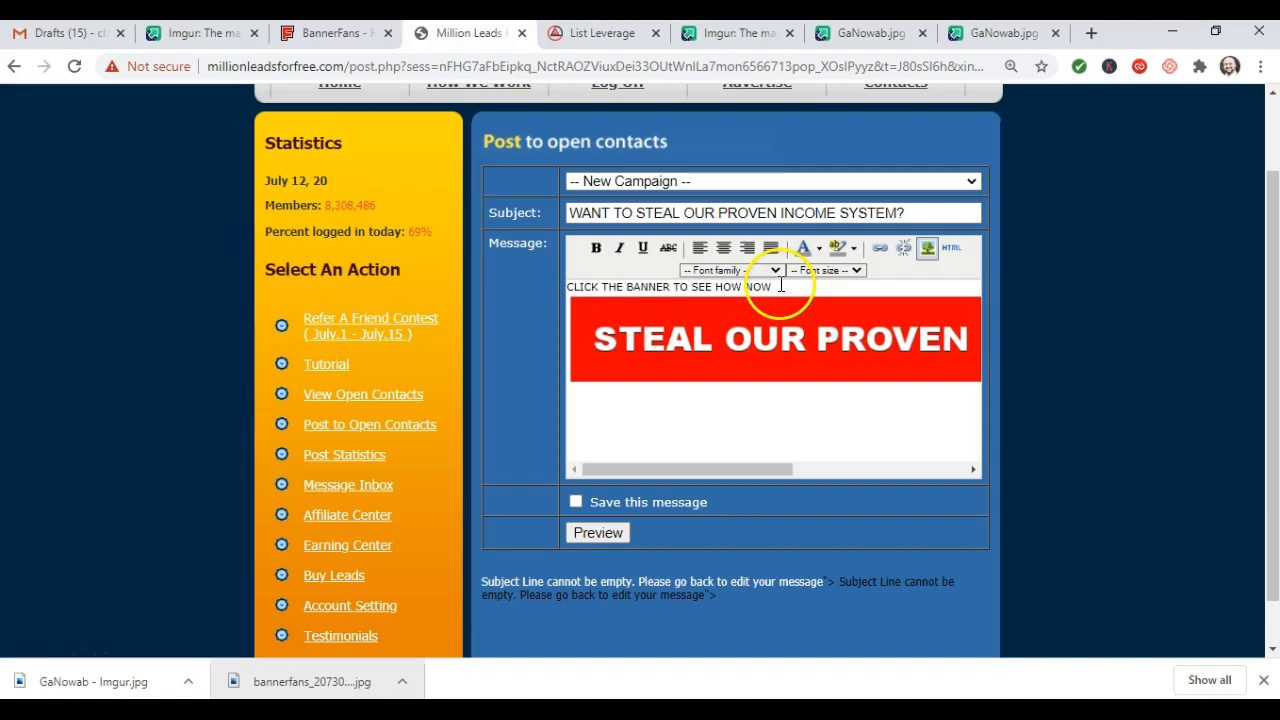
click(778, 287)
drag(778, 287, 564, 287)
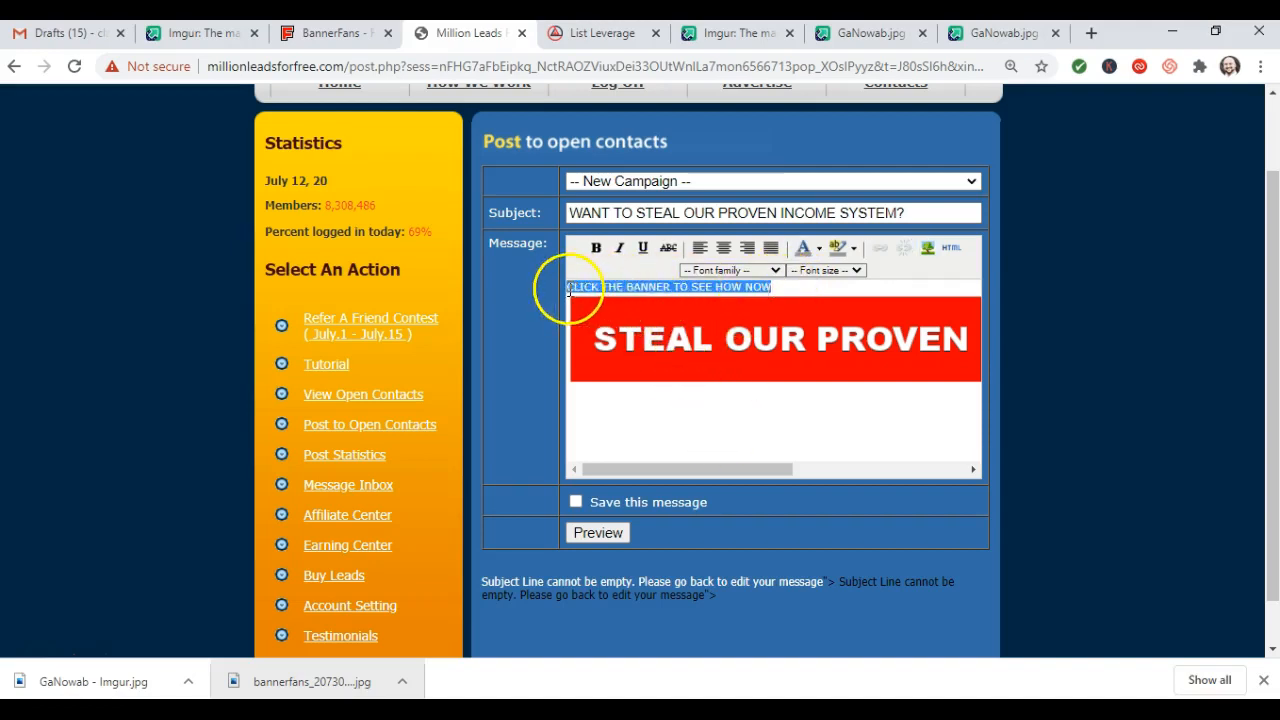
click(597, 250)
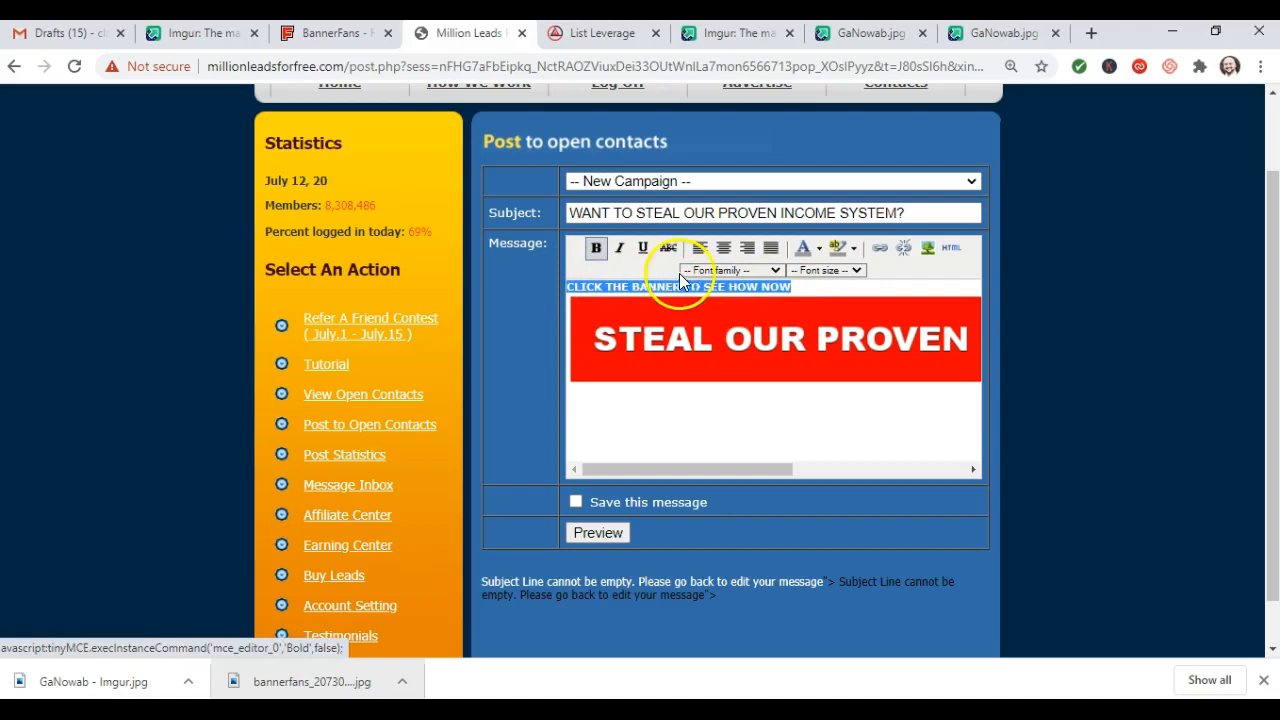
click(843, 273)
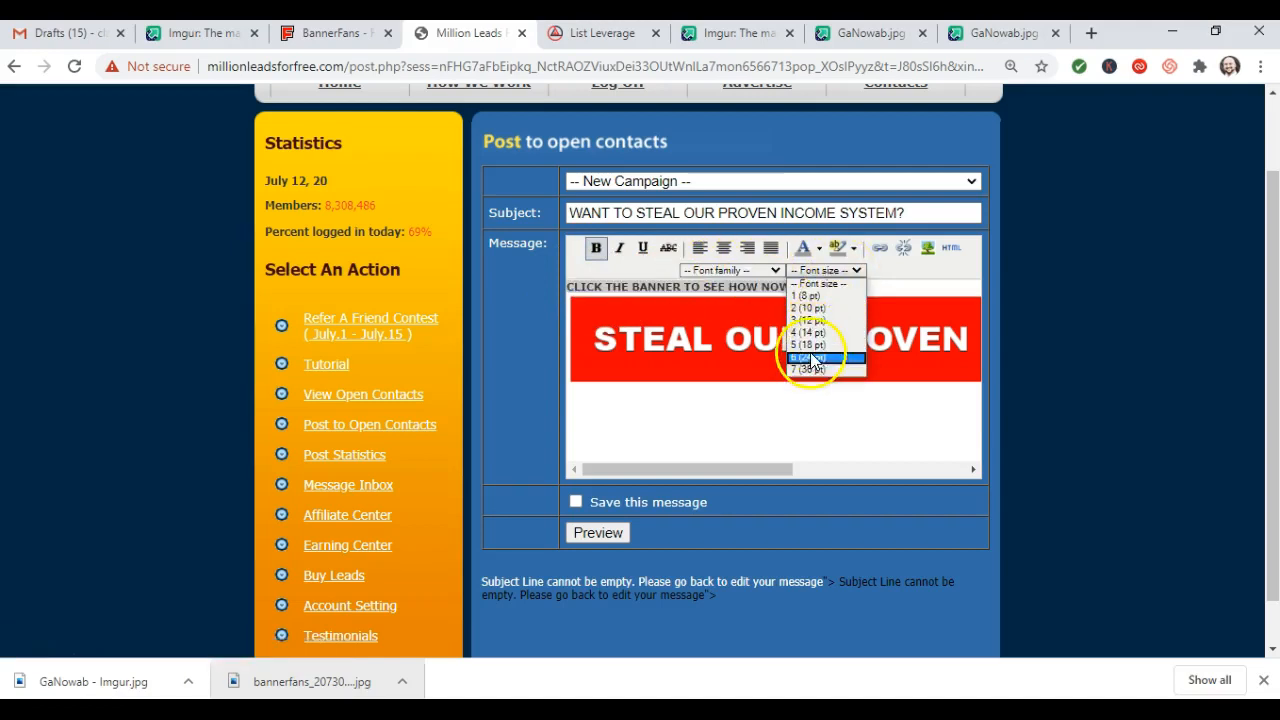
click(810, 357)
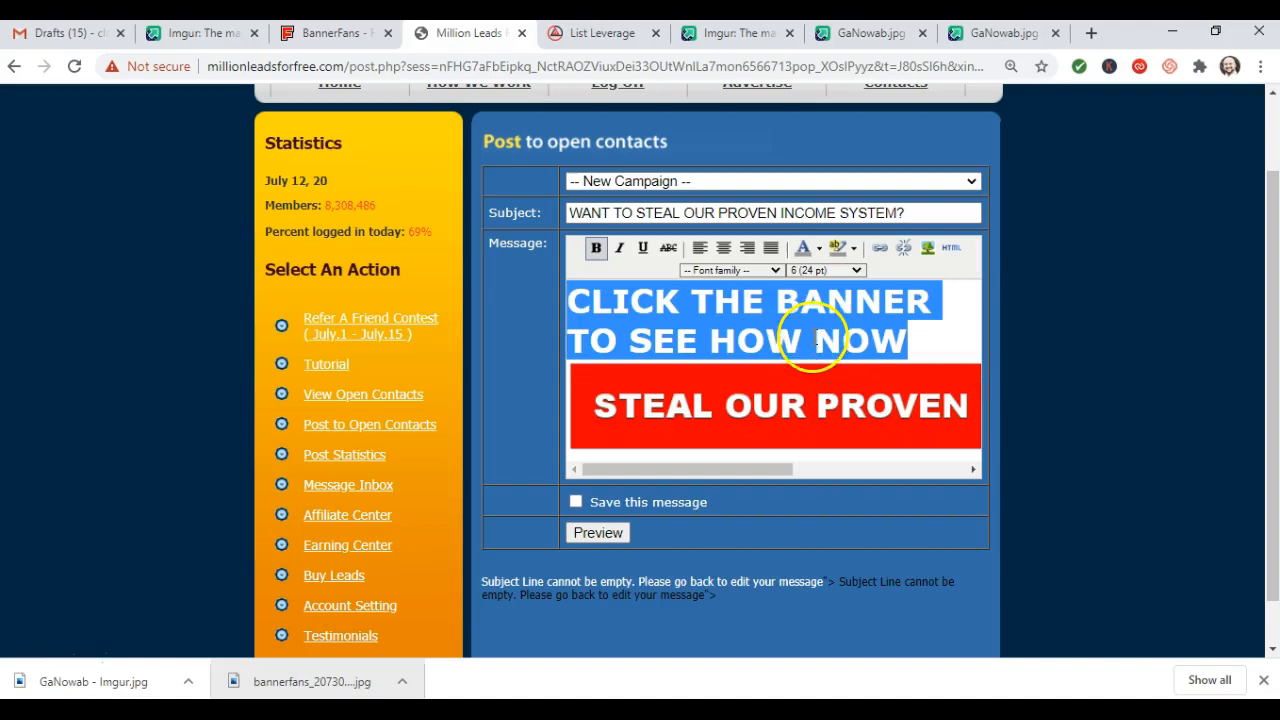
click(819, 331)
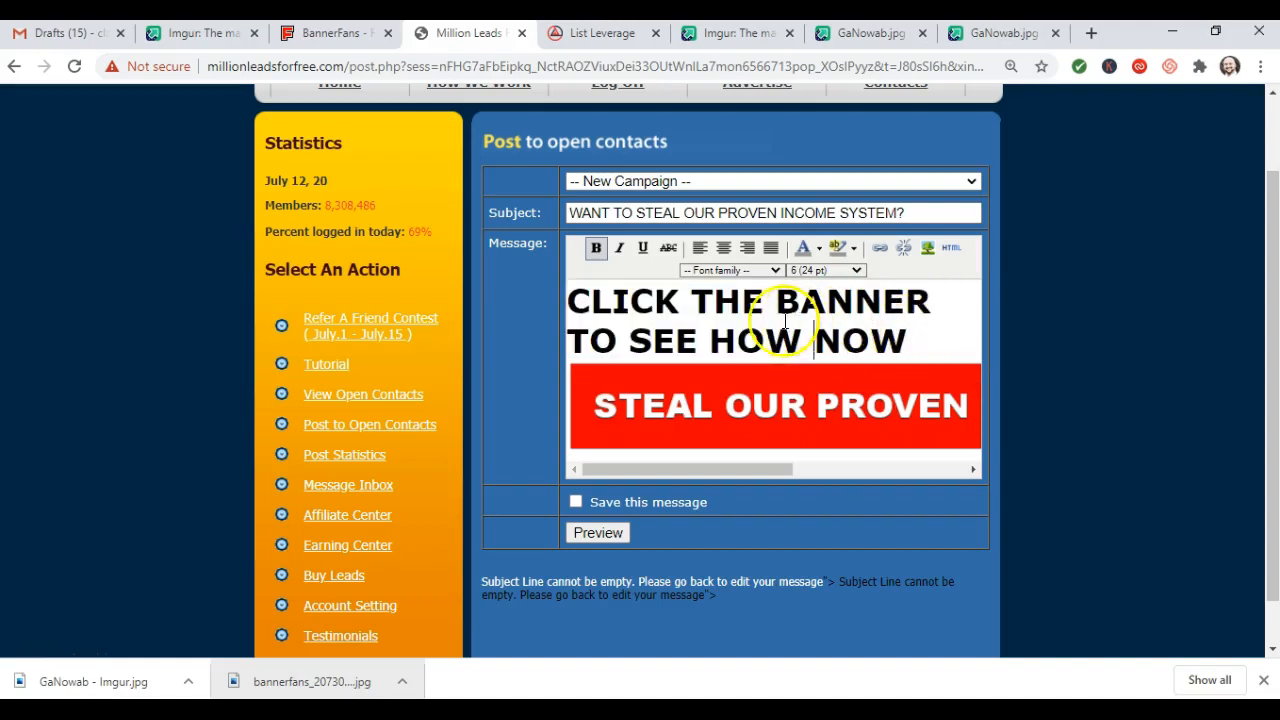
click(938, 306)
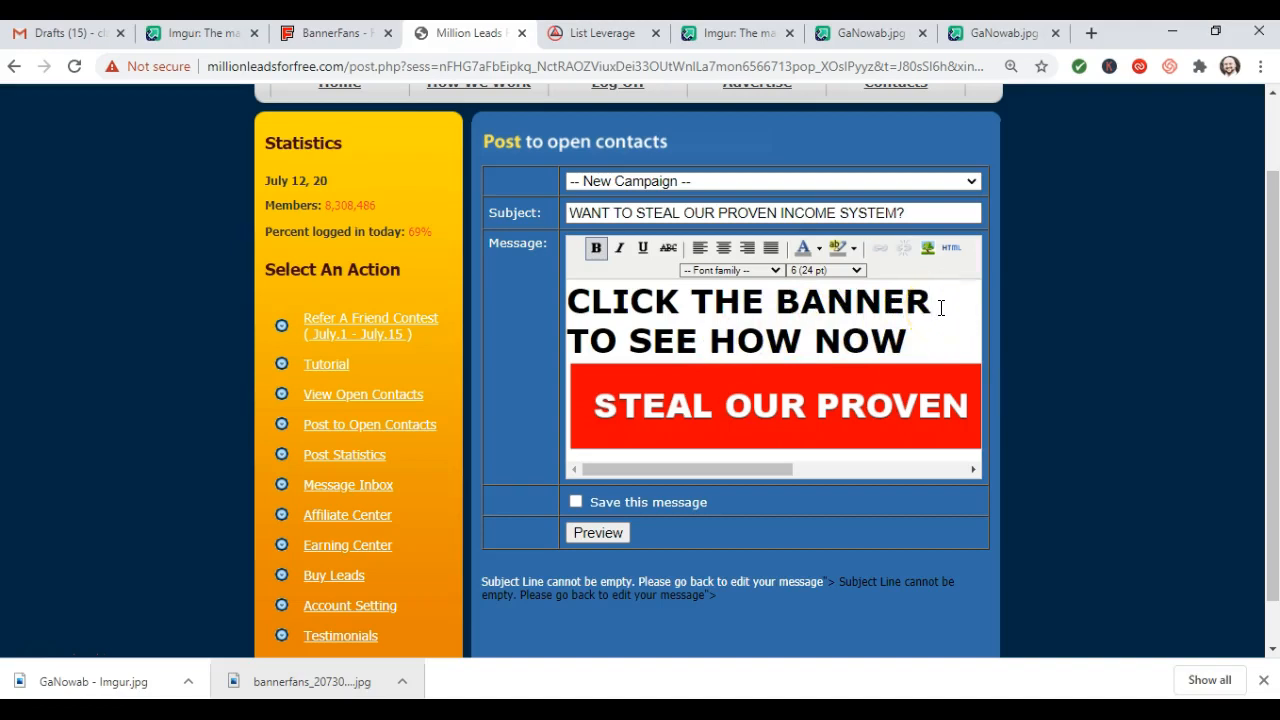
text(below)
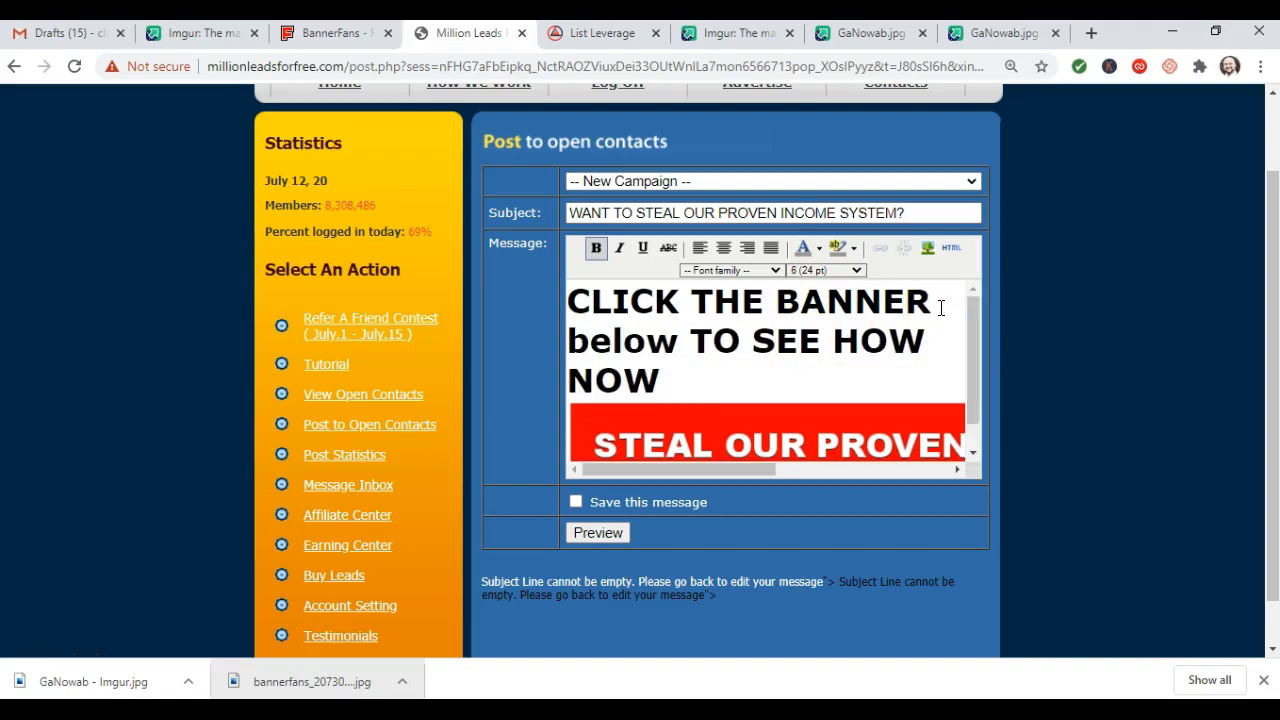
key(BackSpace)
key(BackSpace)
key(BackSpace)
key(BackSpace)
key(BackSpace)
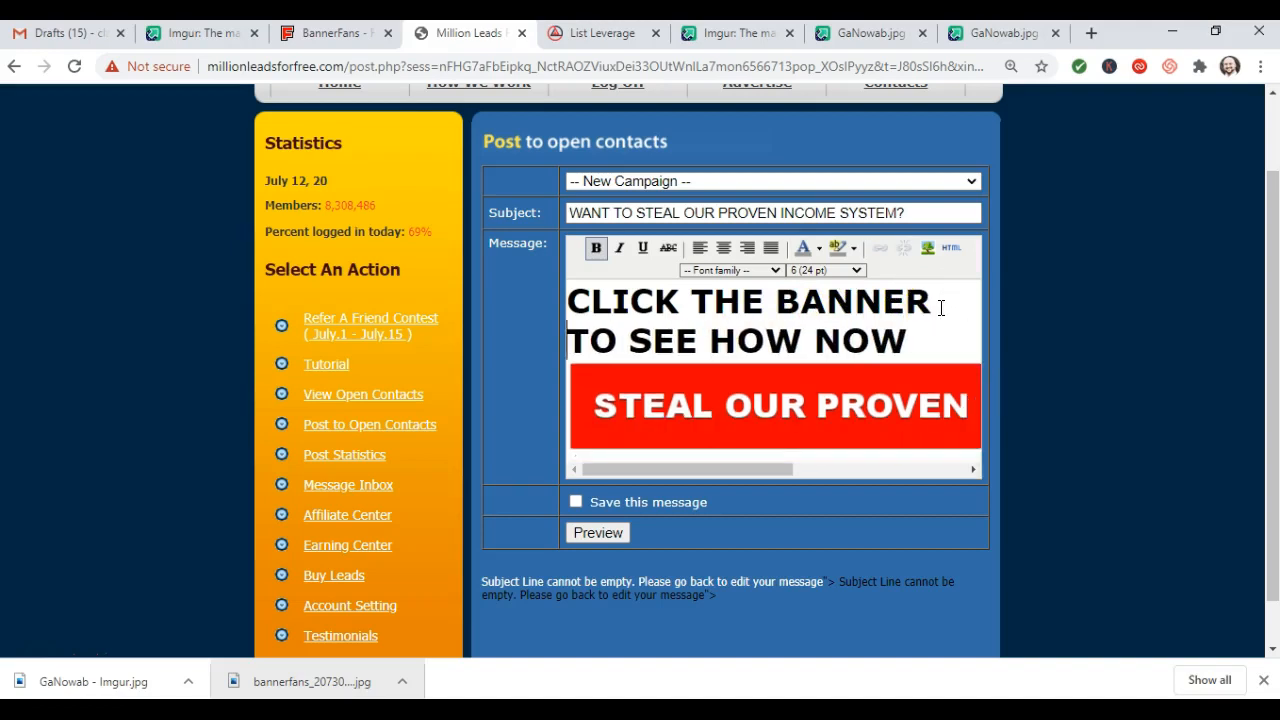
Insert the word "BELOW" in capitals after "CLICK THE BANNER" in the message's headline
text(Below)
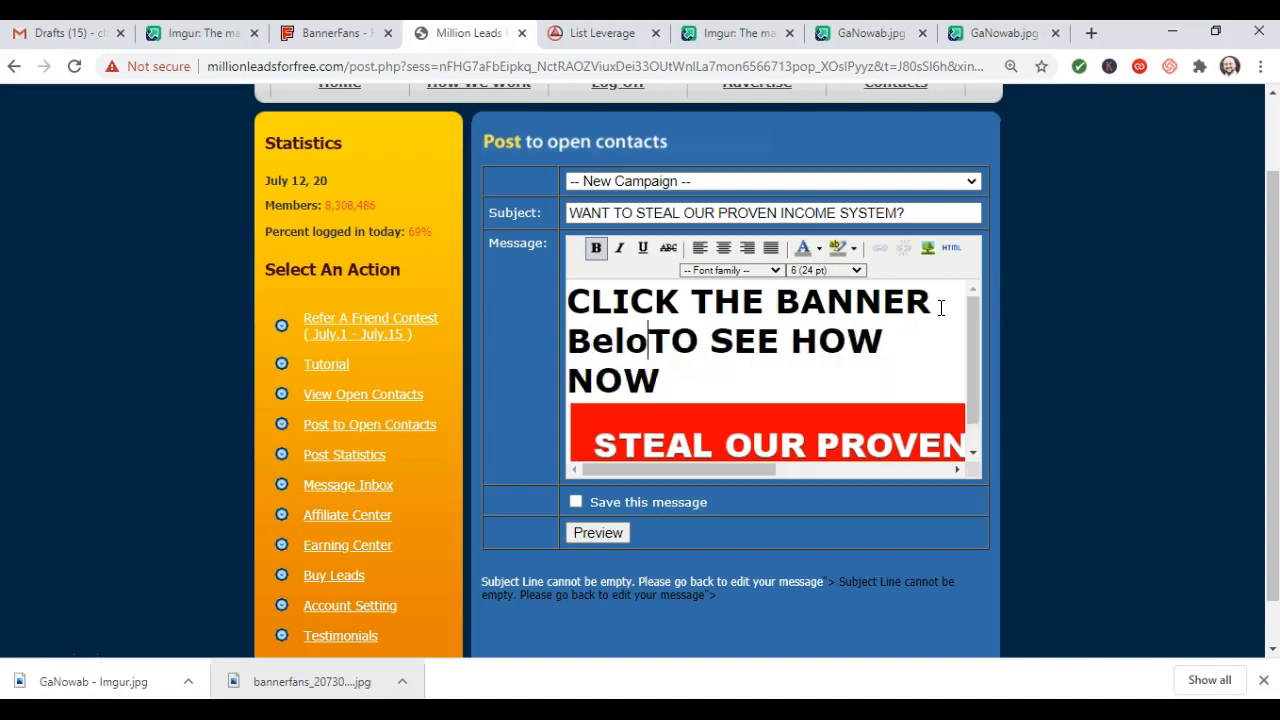
key(BackSpace)
key(BackSpace)
key(BackSpace)
key(BackSpace)
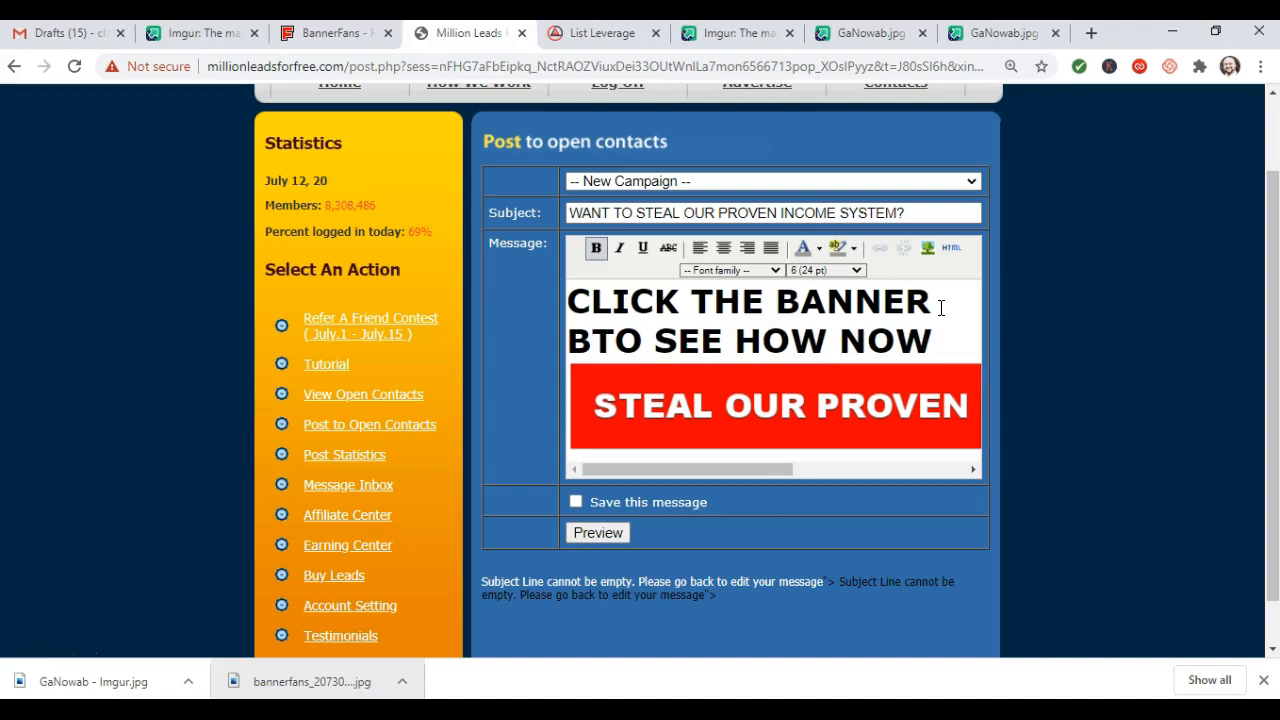
text(ELOW)
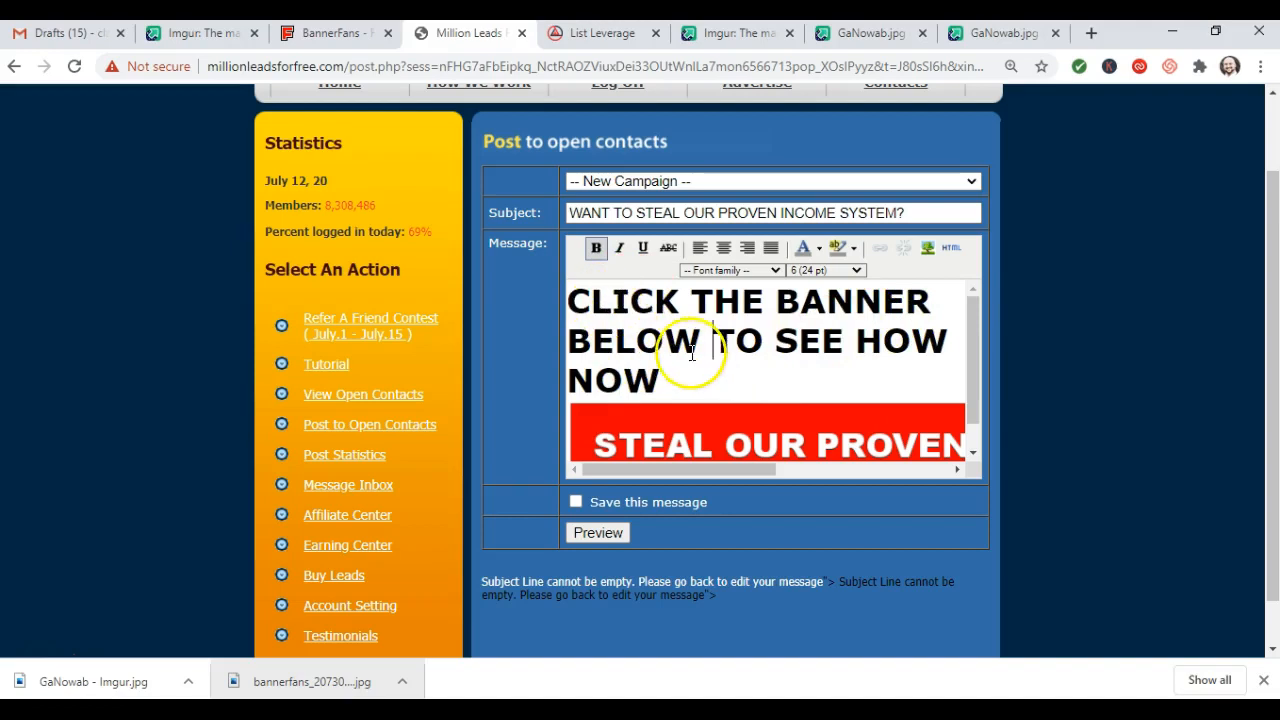
Preview the message with saving enabled and post it to the open contacts, and log off the site
click(576, 501)
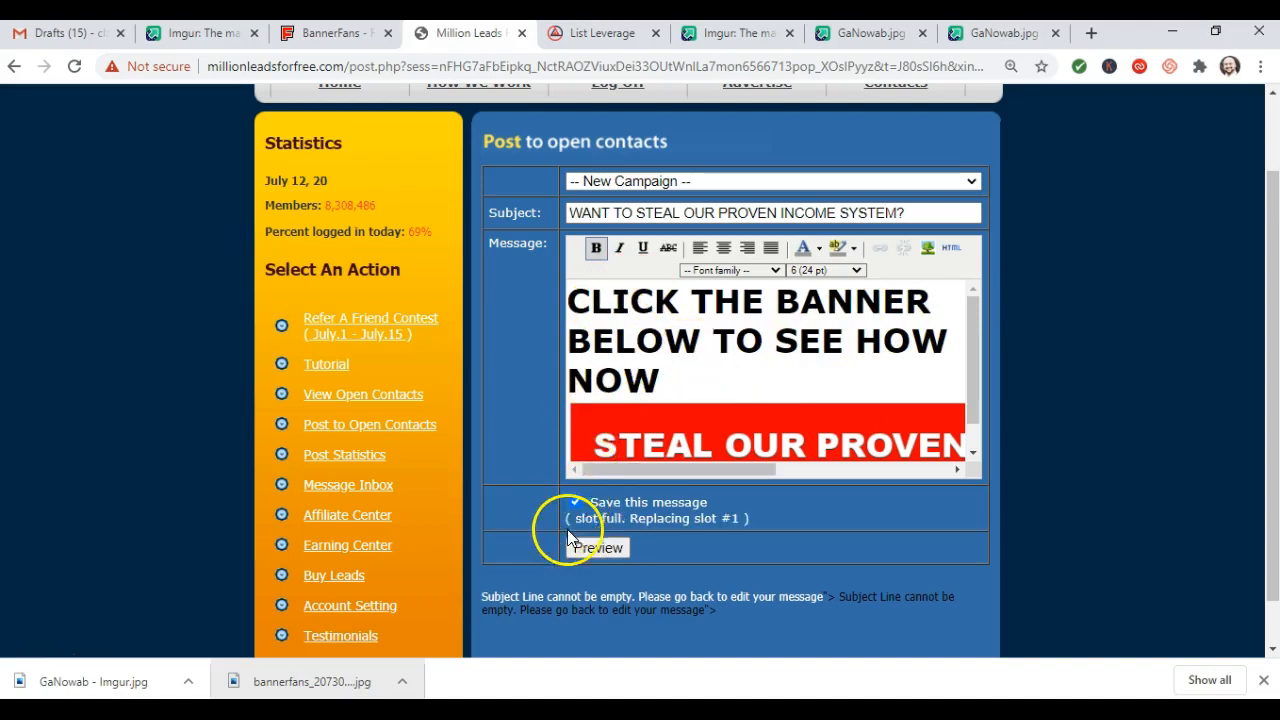
click(590, 548)
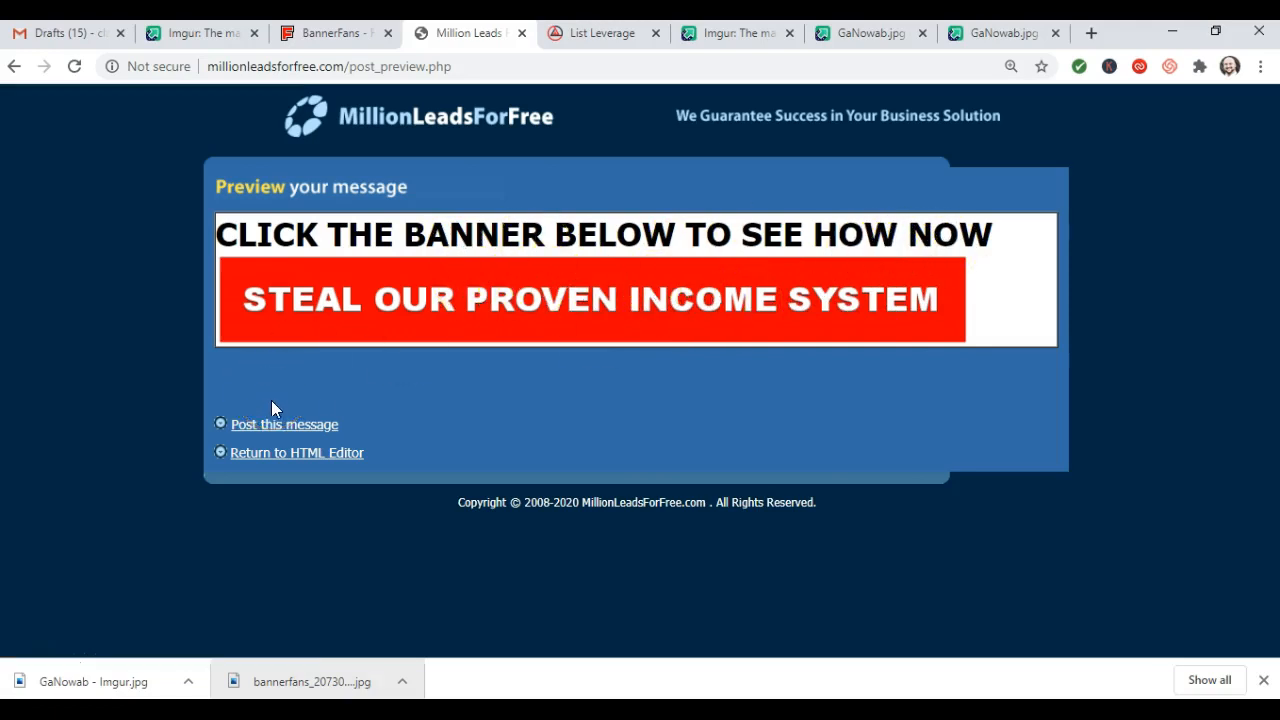
click(274, 425)
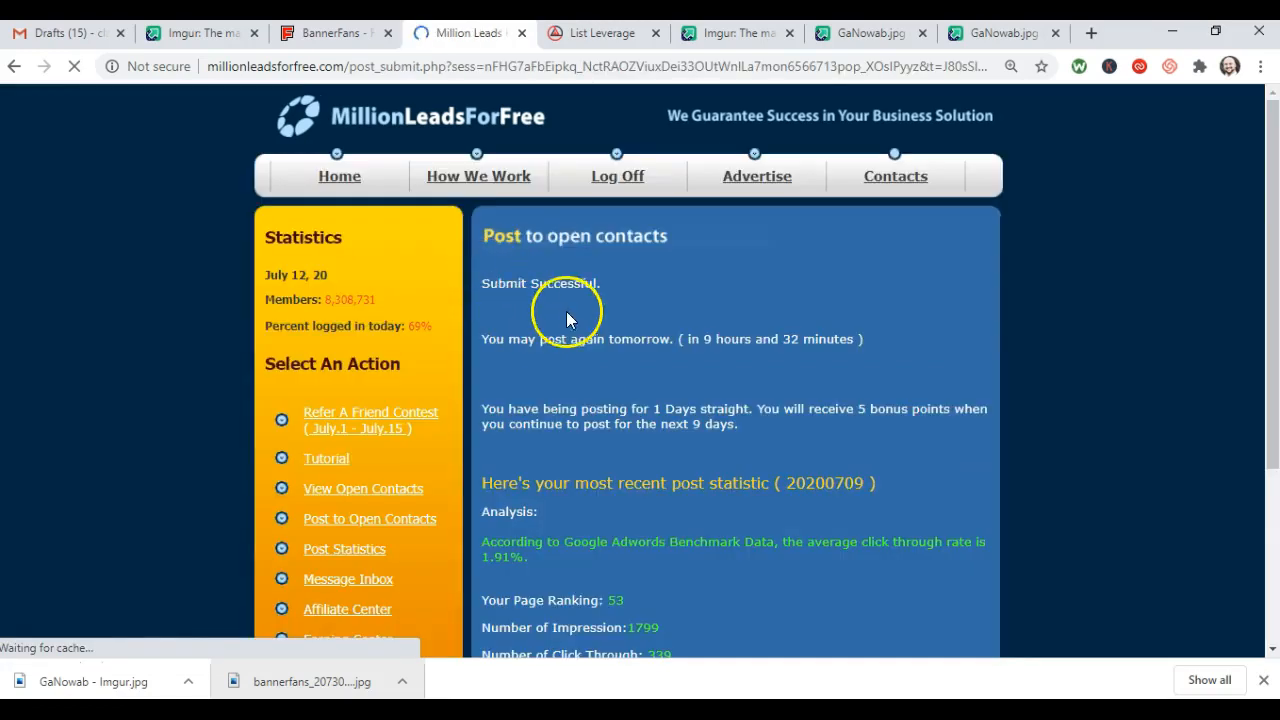
click(605, 180)
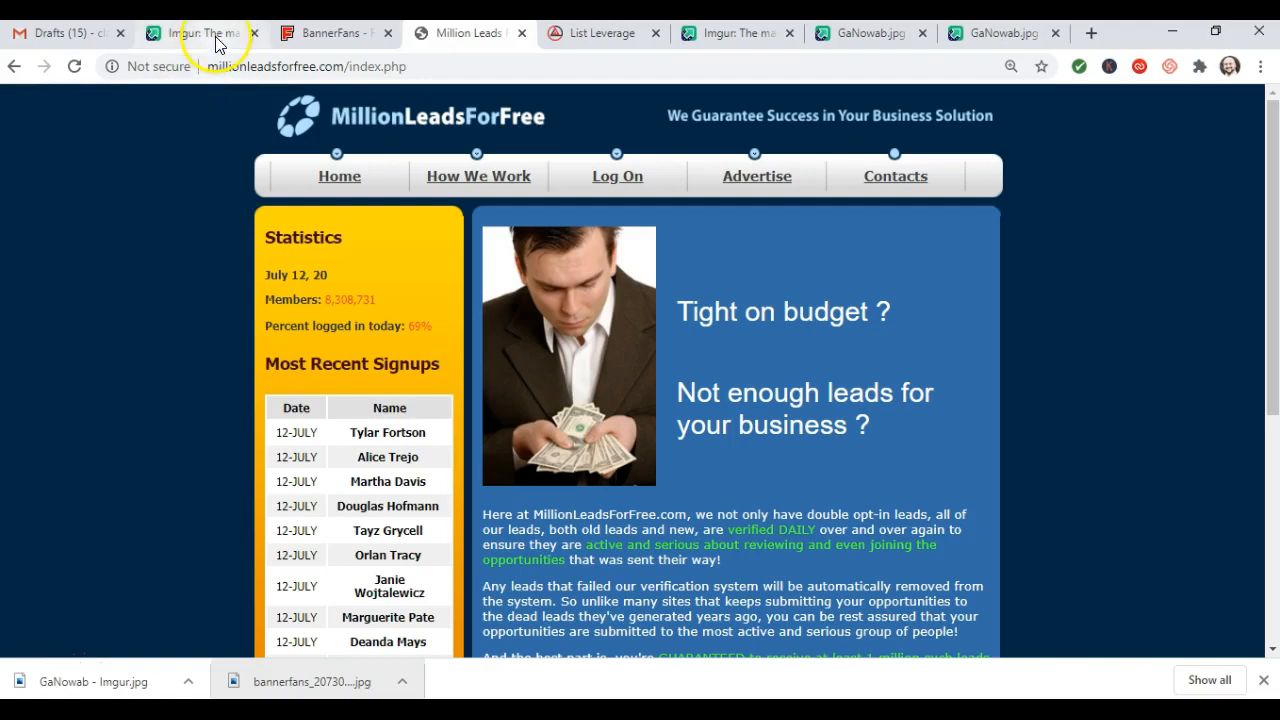
click(321, 42)
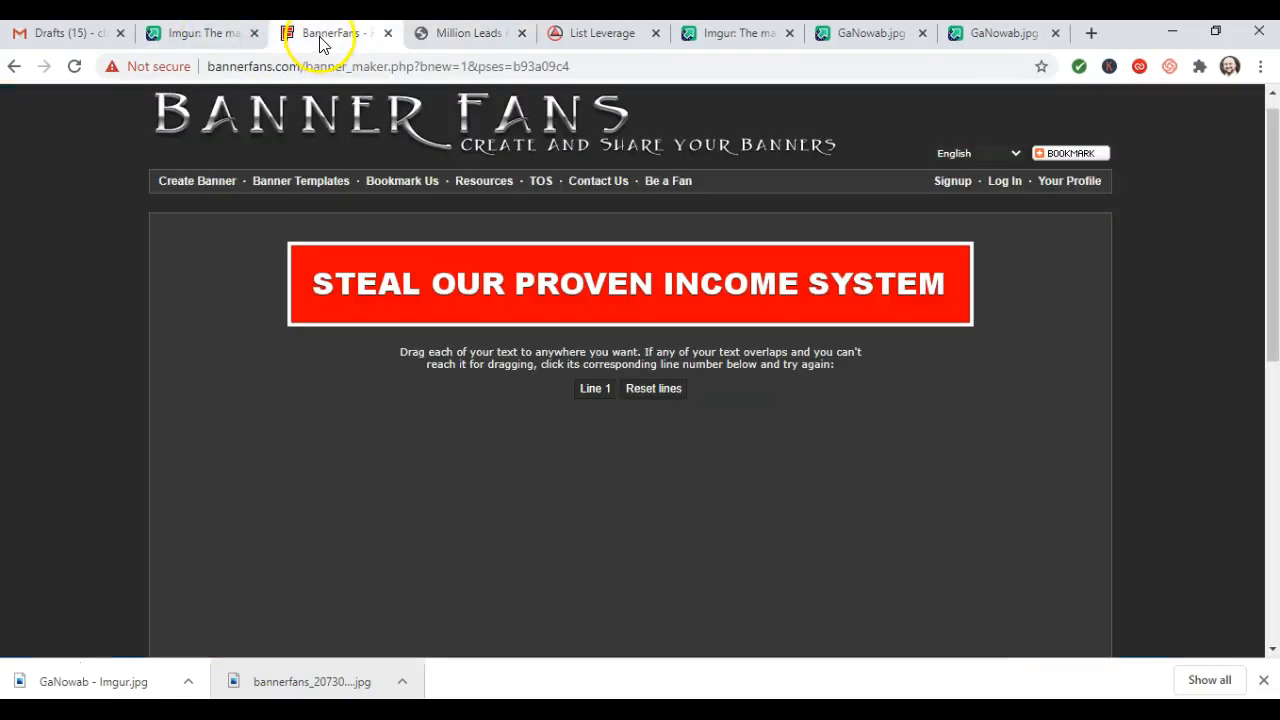
click(208, 40)
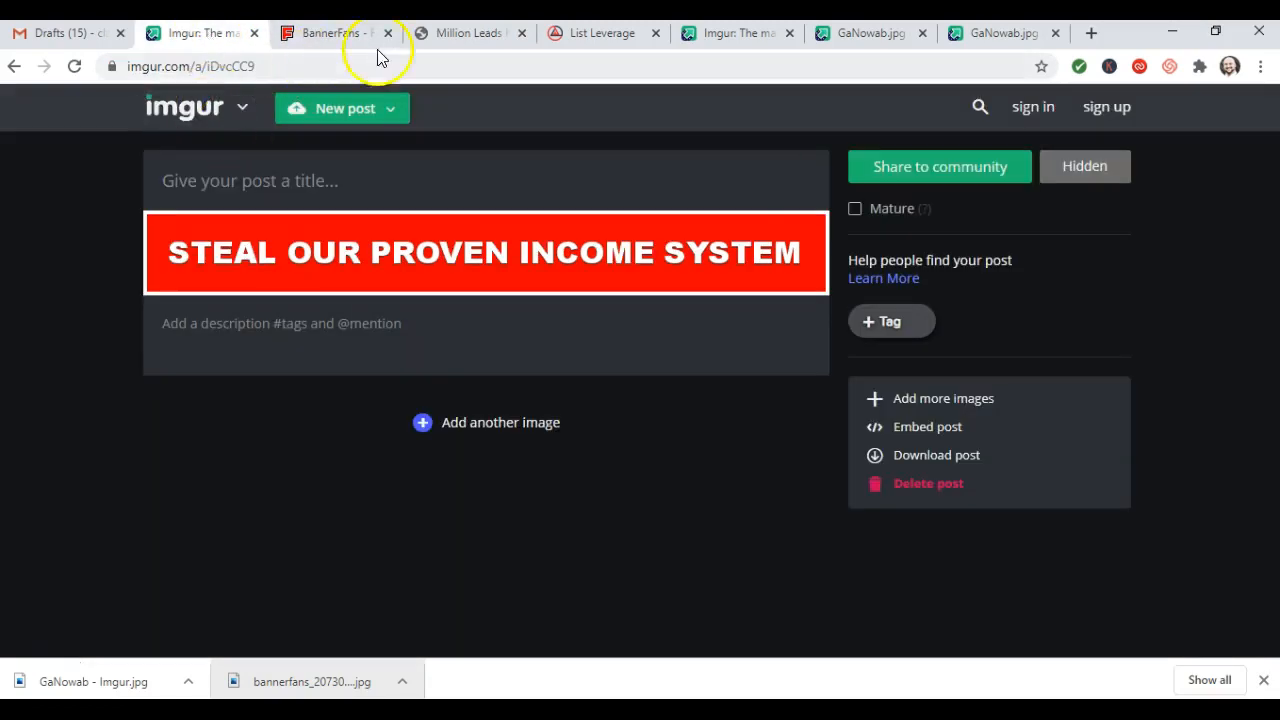
click(485, 43)
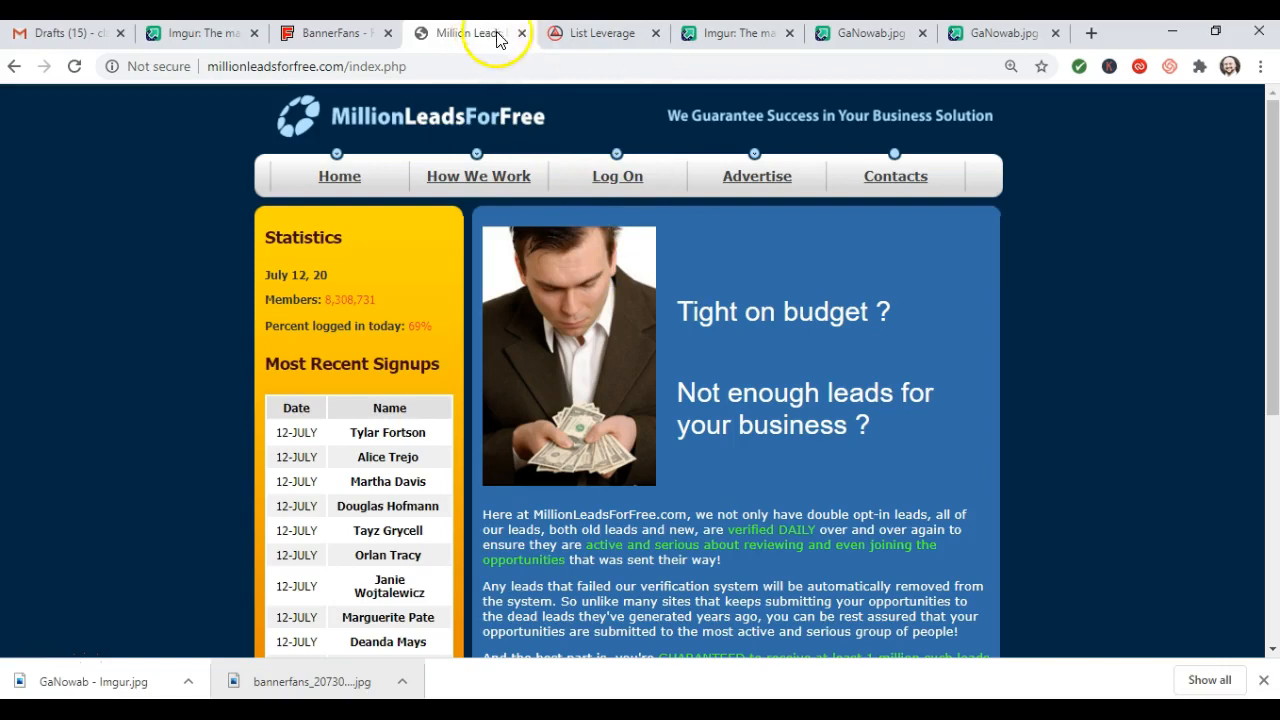